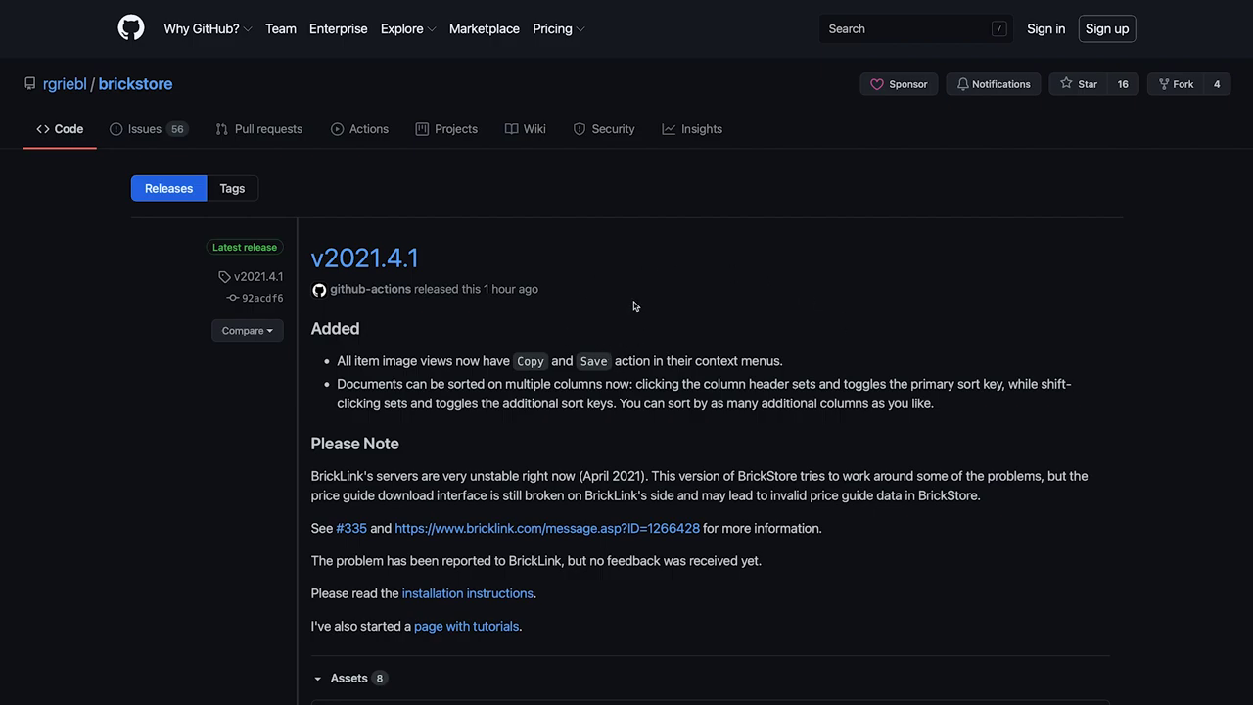
- Review the release notes and downloadable assets of the v2021.4.1 BrickStore release on GitHub
drag(454, 250, 311, 256)
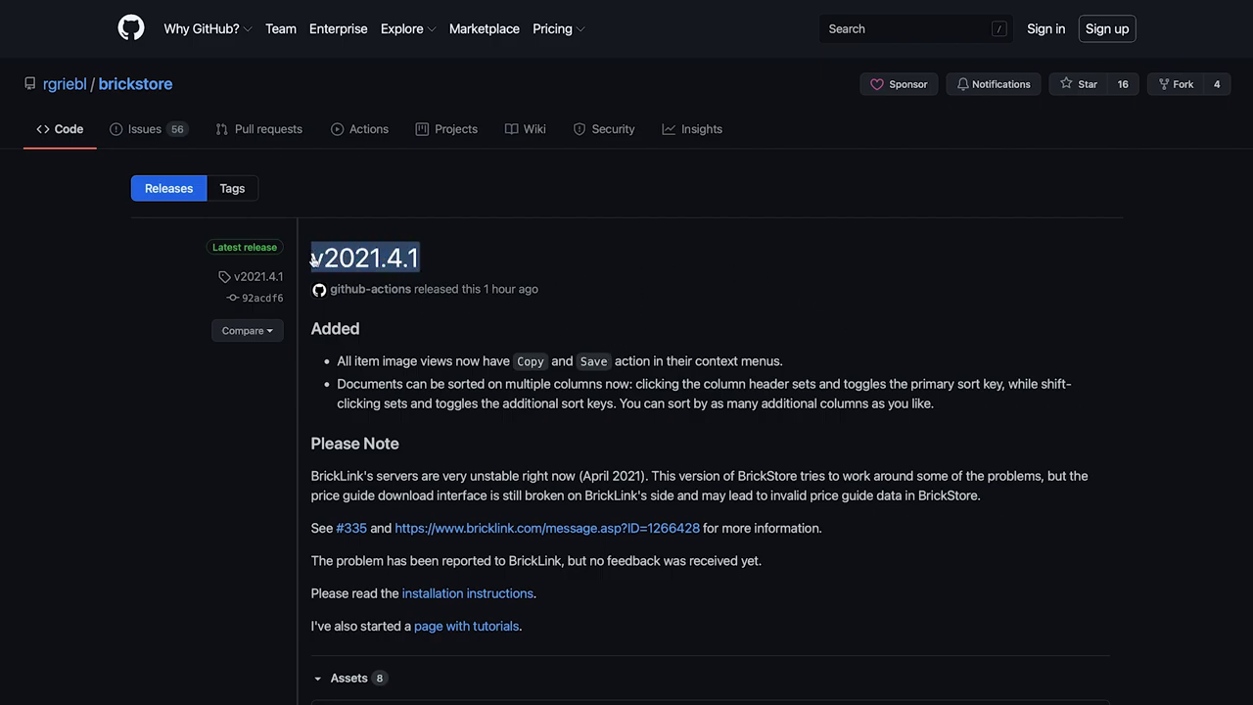
click(595, 276)
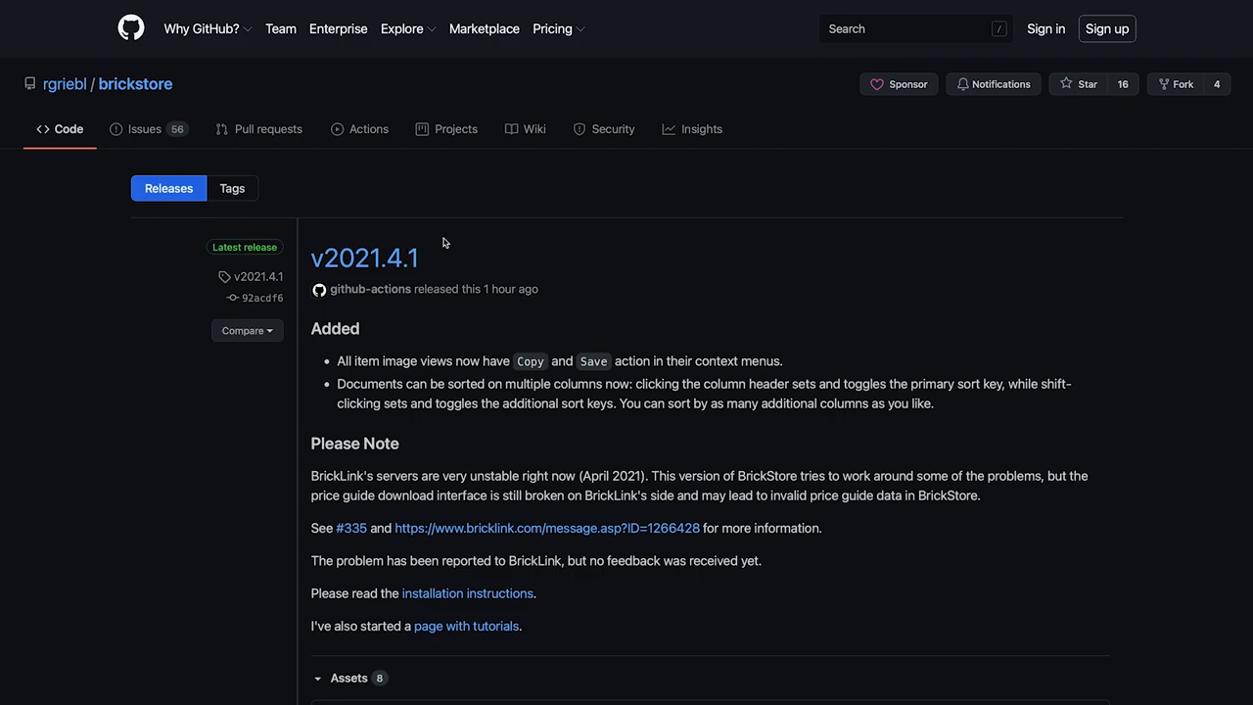
scroll(905, 290, down, 3)
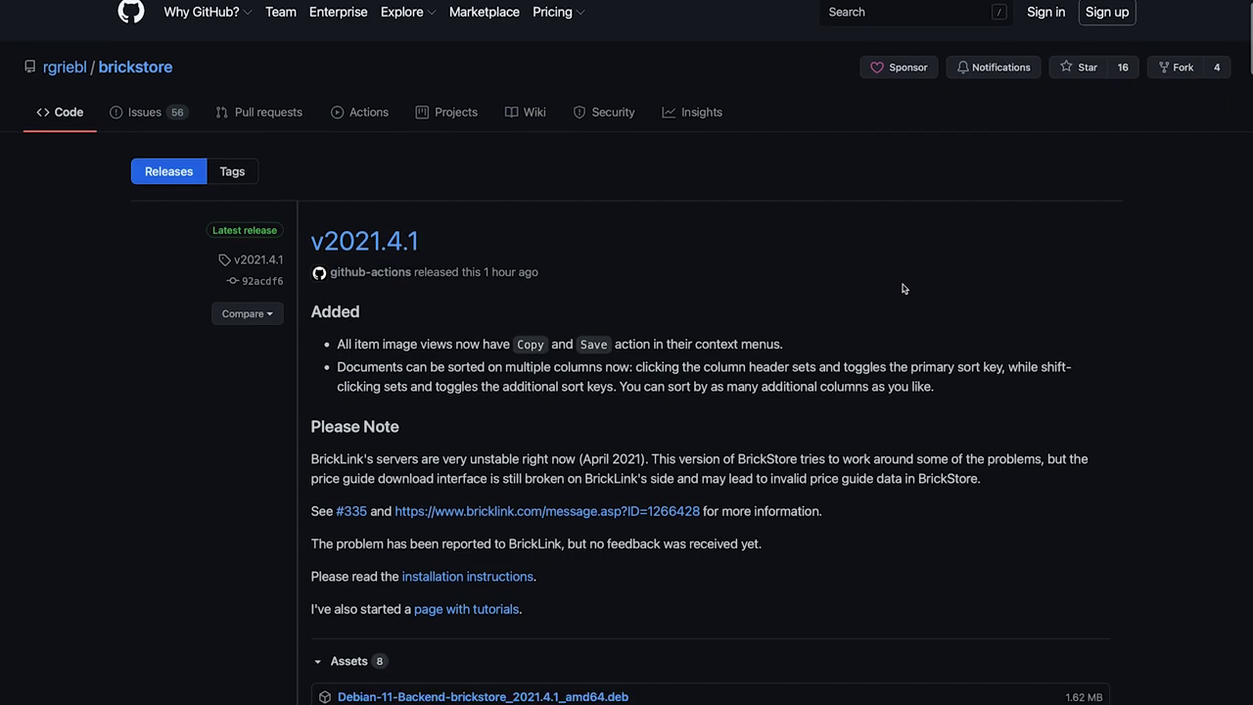
scroll(904, 289, down, 2)
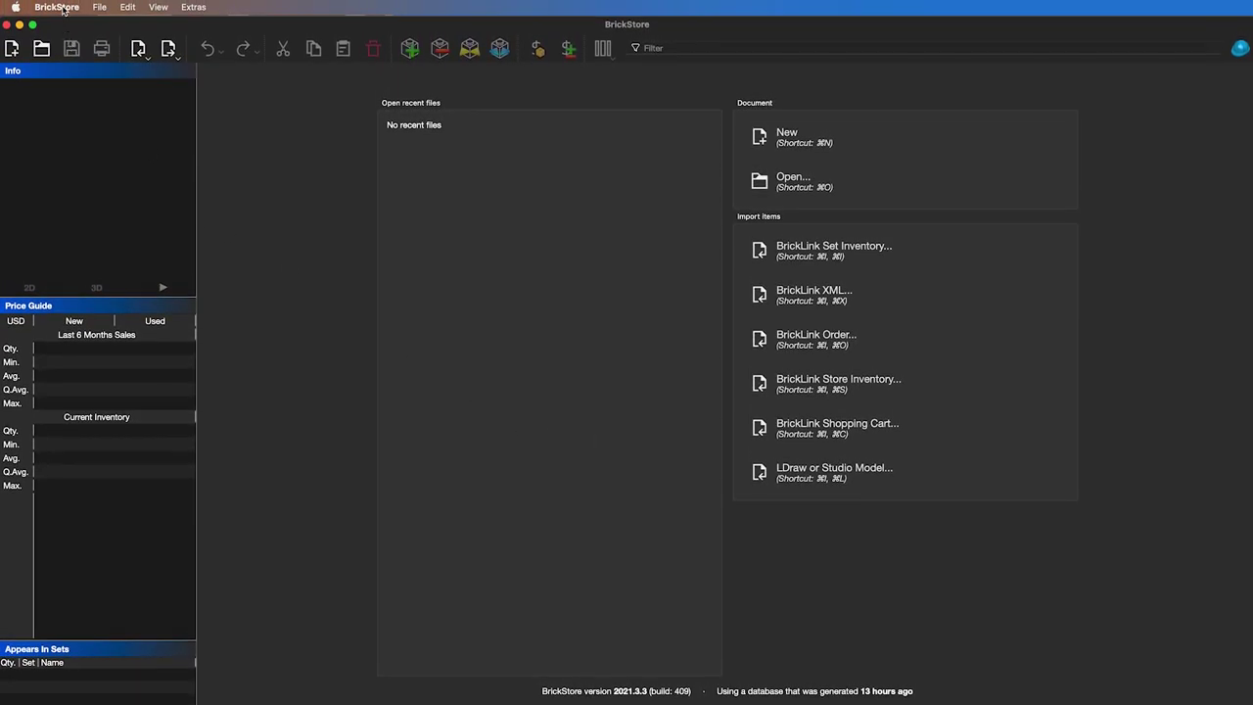
- Switch to BrickStore and, in its preferences, choose English as the language and USD as the default currency
click(63, 9)
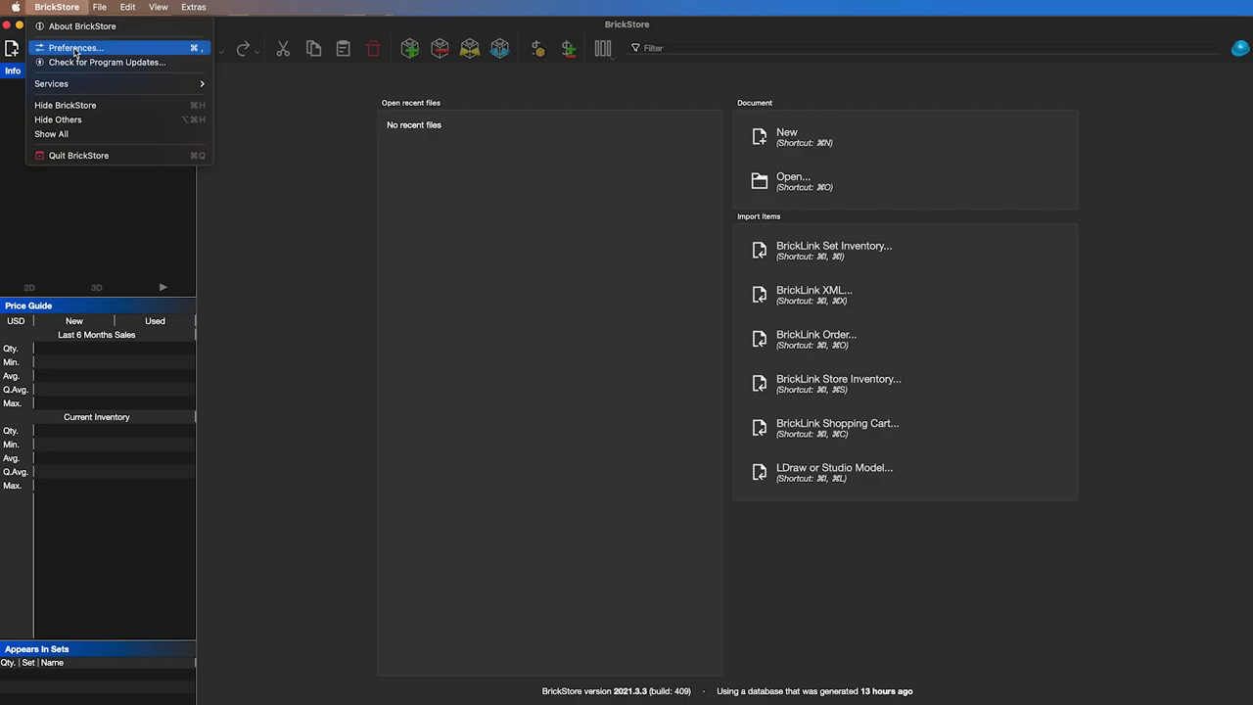
click(74, 49)
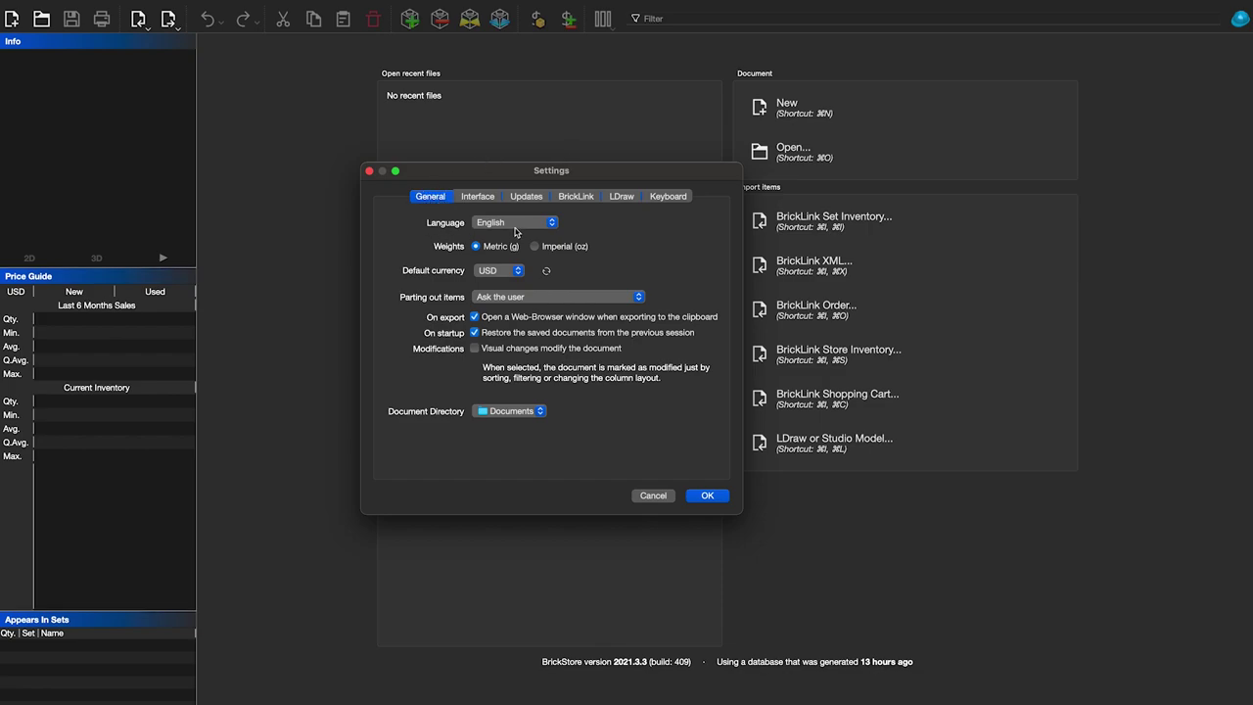
click(521, 224)
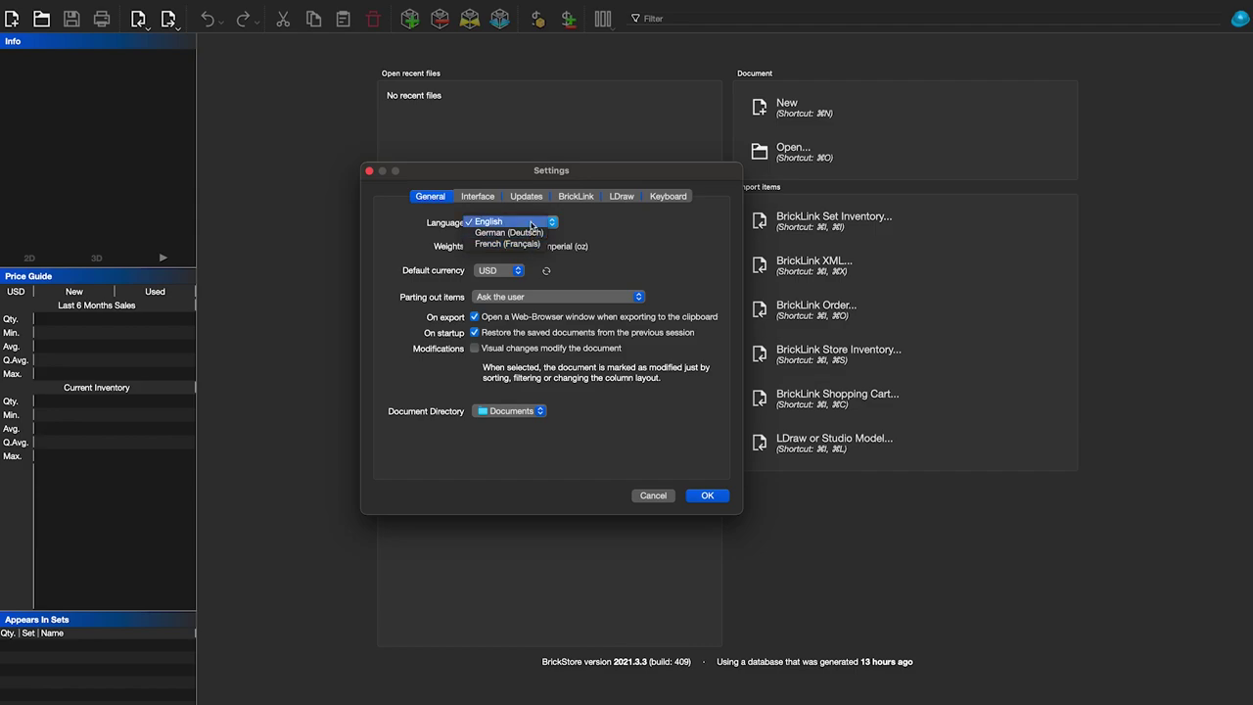
click(531, 225)
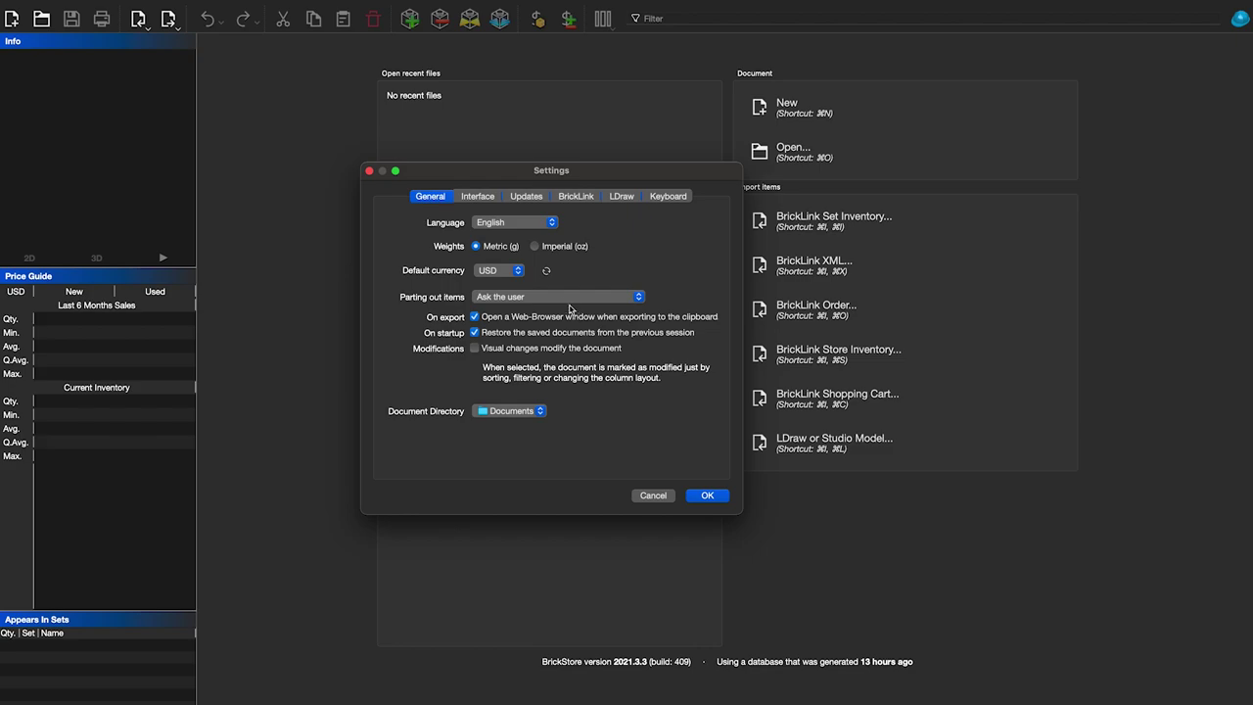
click(516, 272)
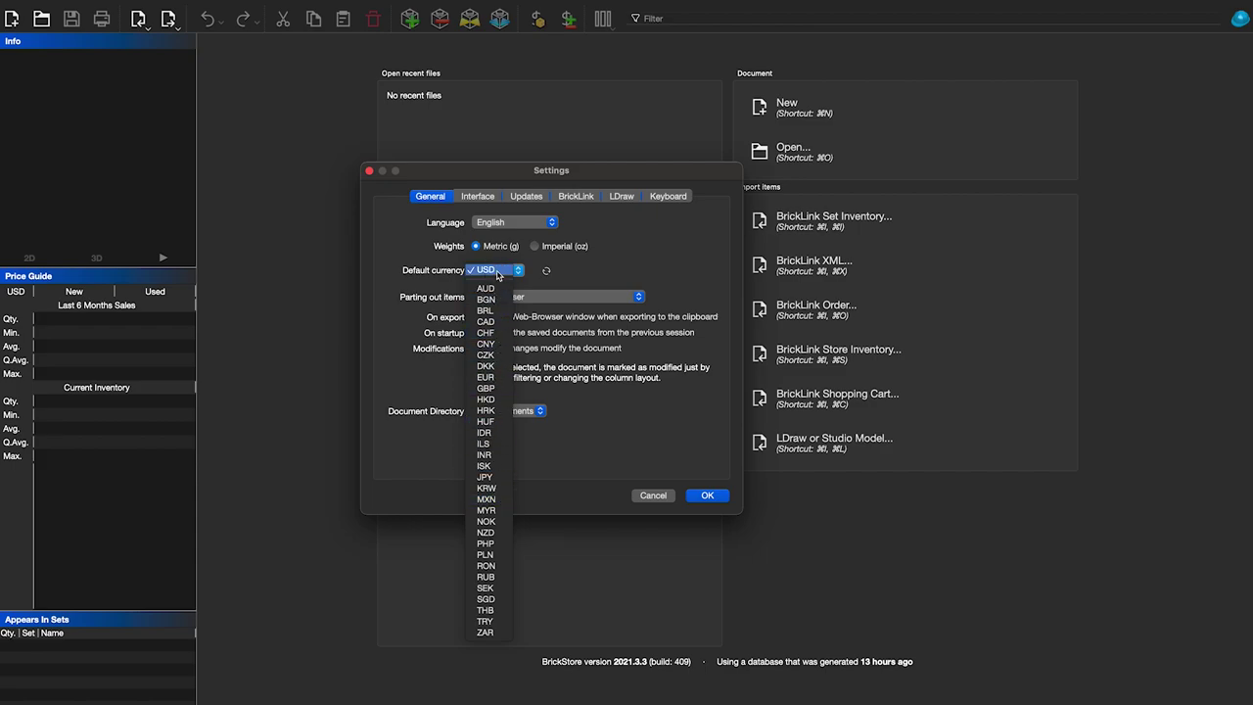
click(499, 272)
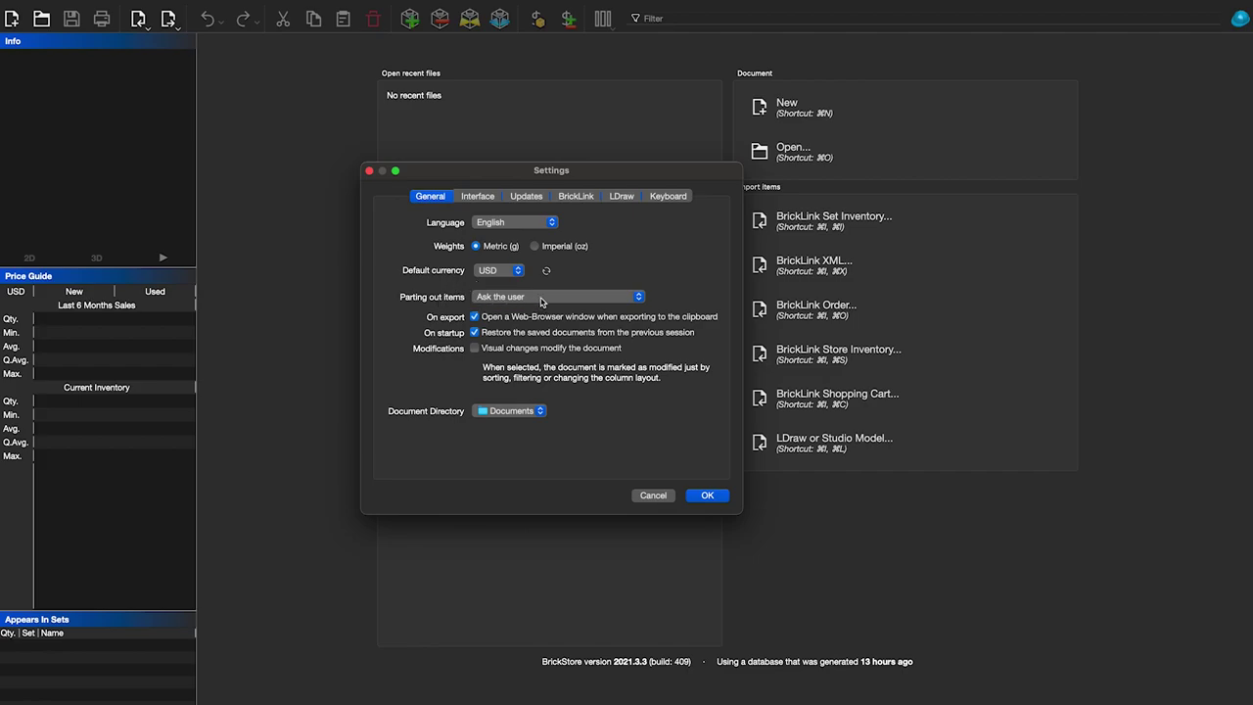
- Choose "Ask the user" for parting out items and Documents as the document directory
click(543, 301)
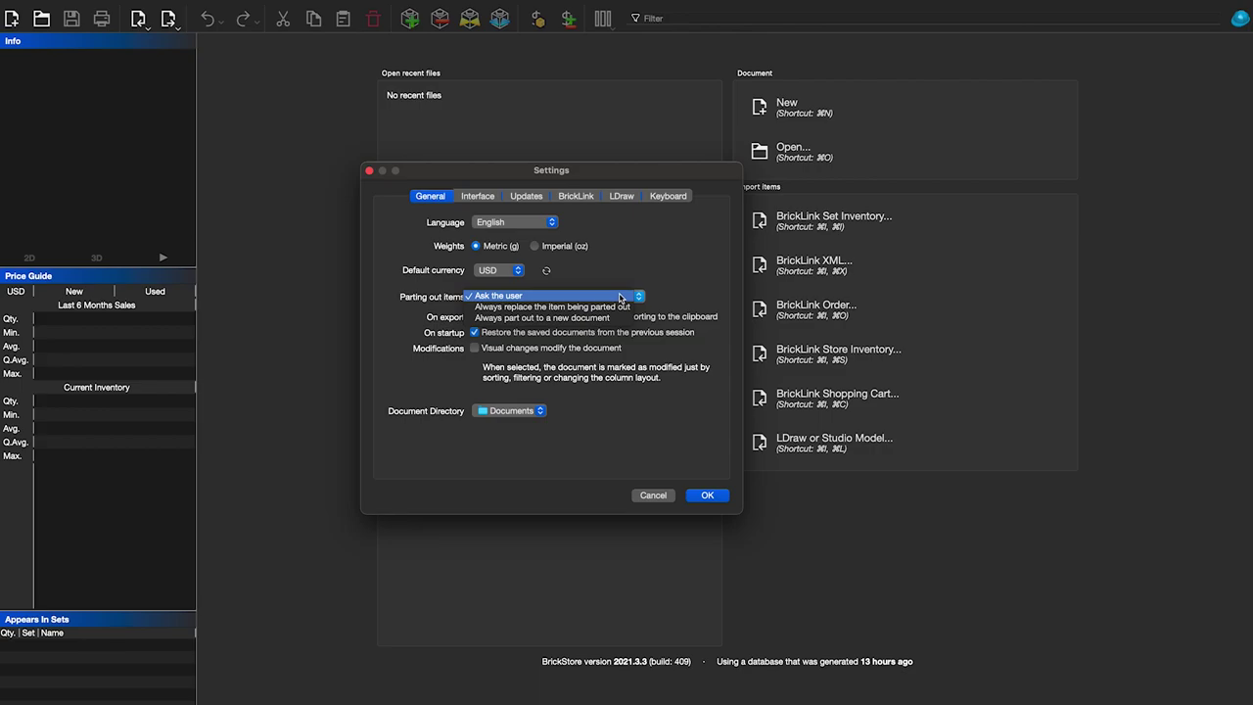
click(619, 296)
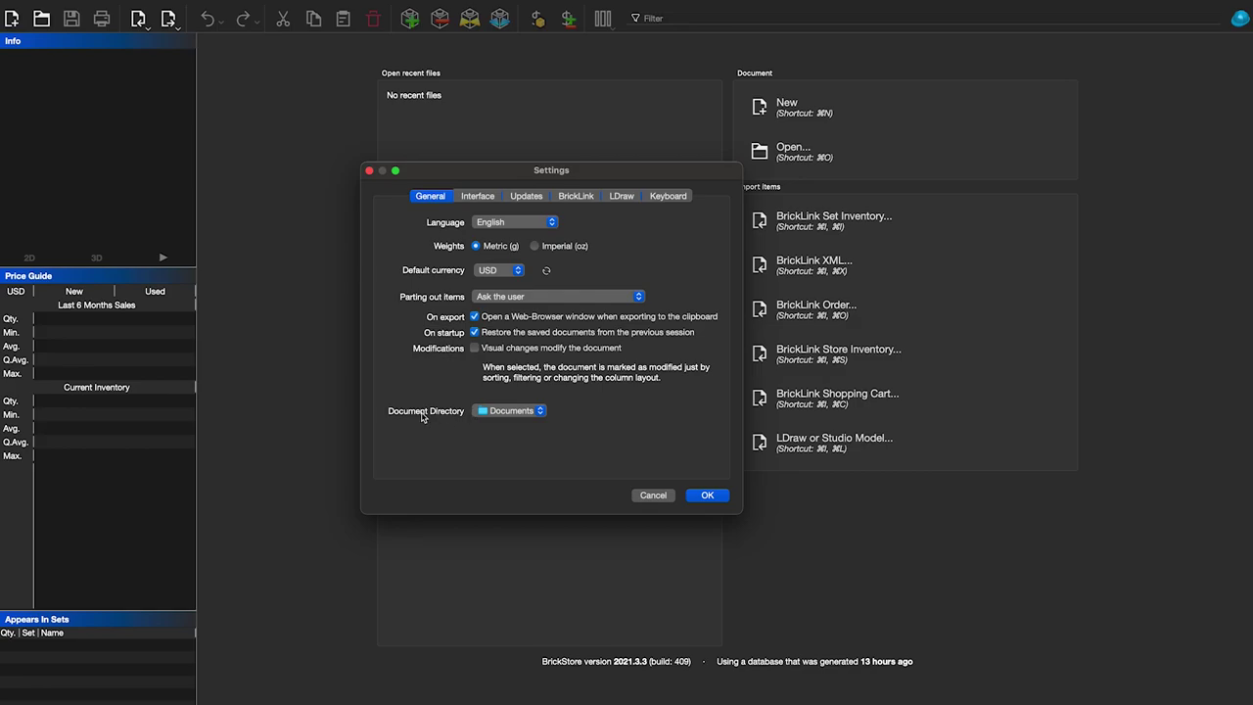
click(538, 415)
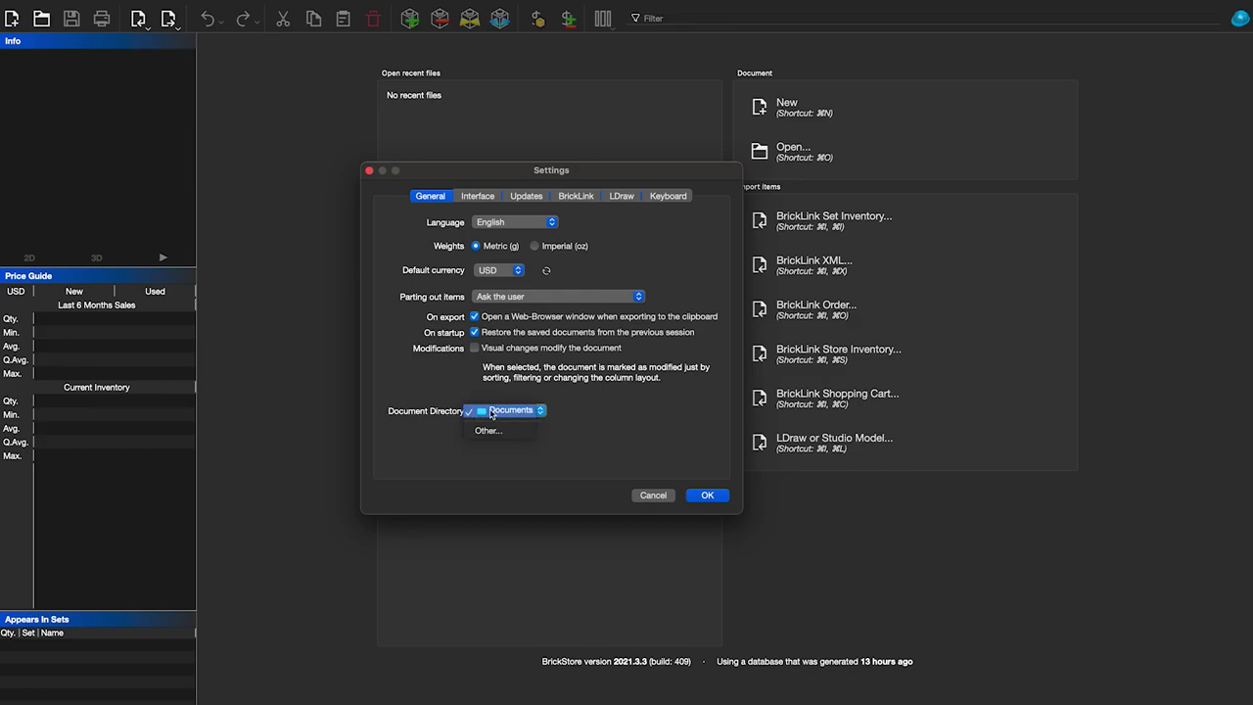
click(595, 425)
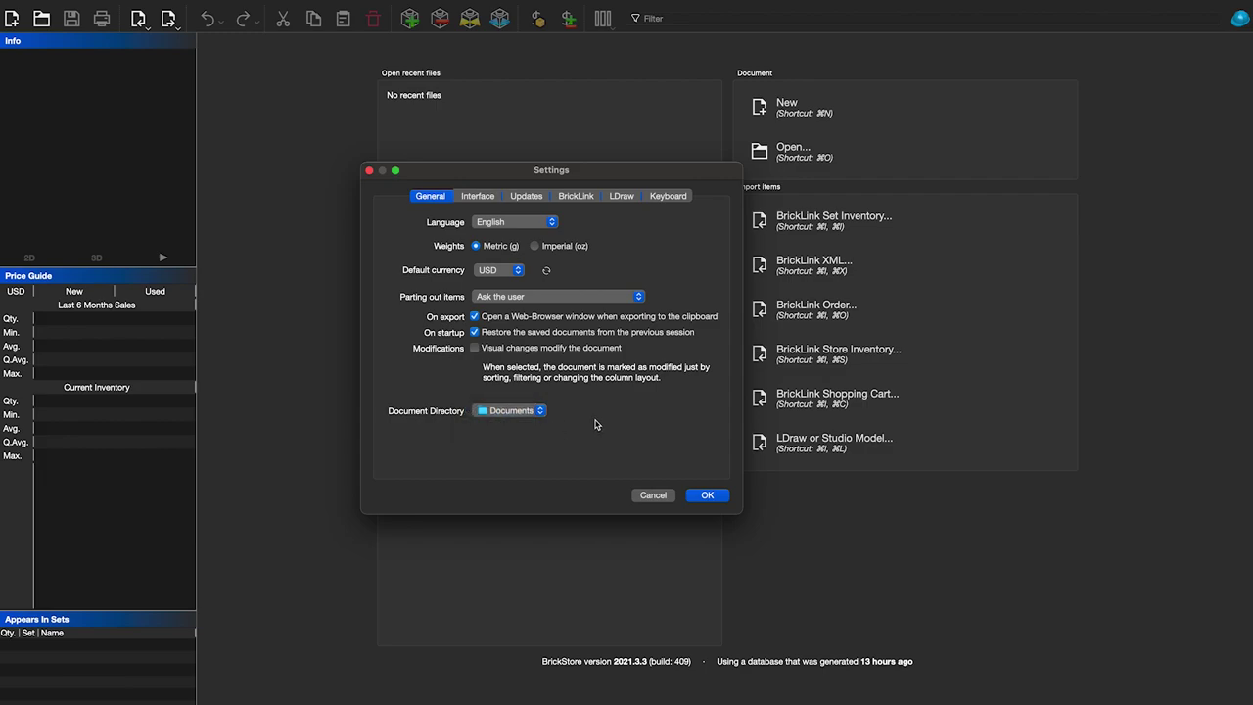
click(529, 415)
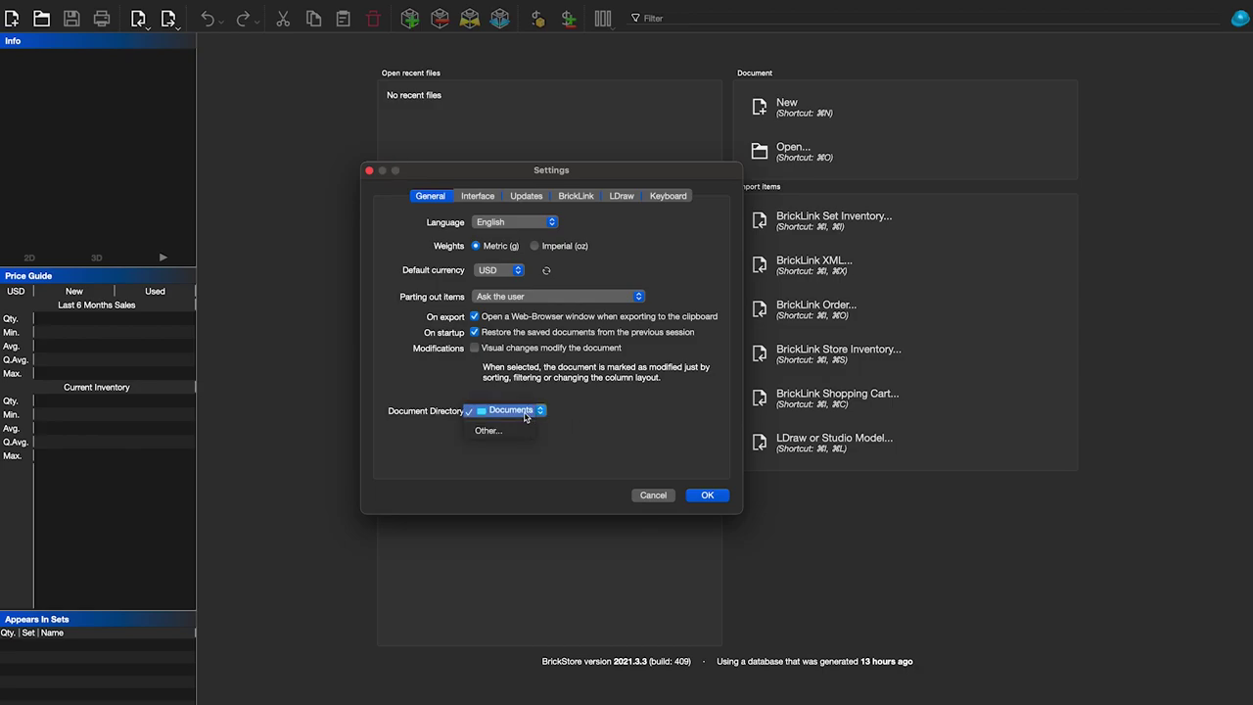
click(525, 415)
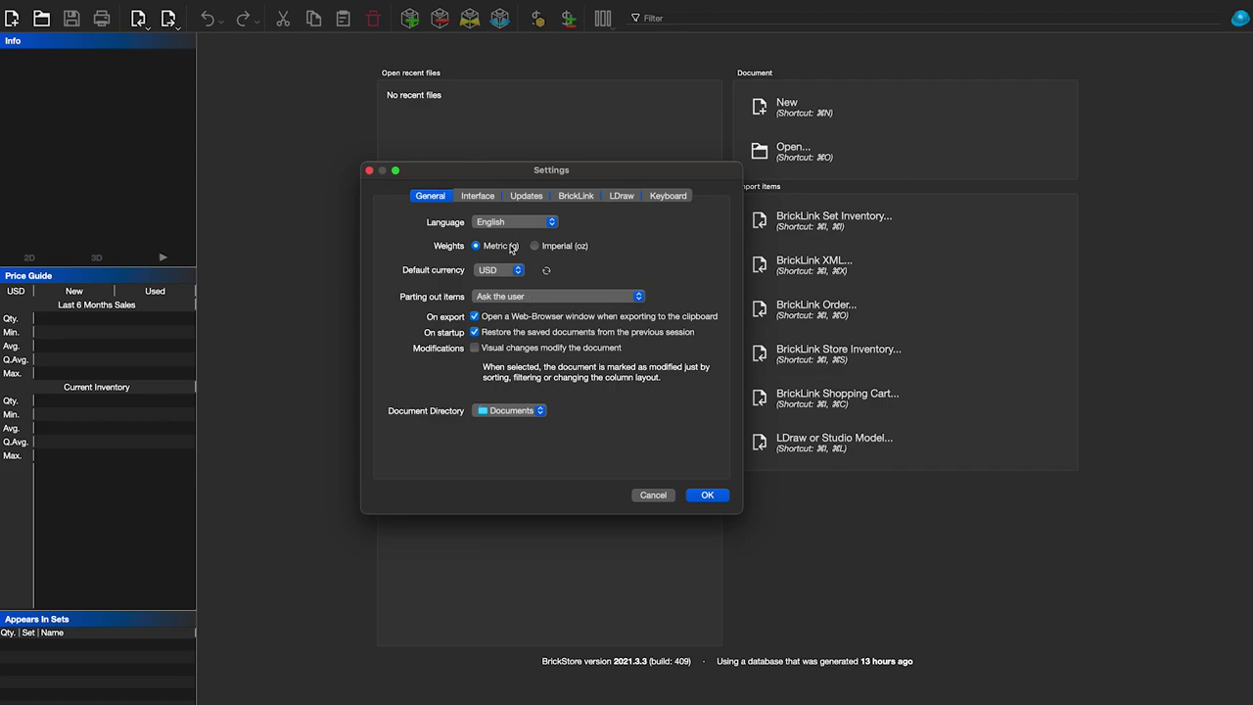
- Try a different font size in the interface settings and reset it to 100%
click(490, 199)
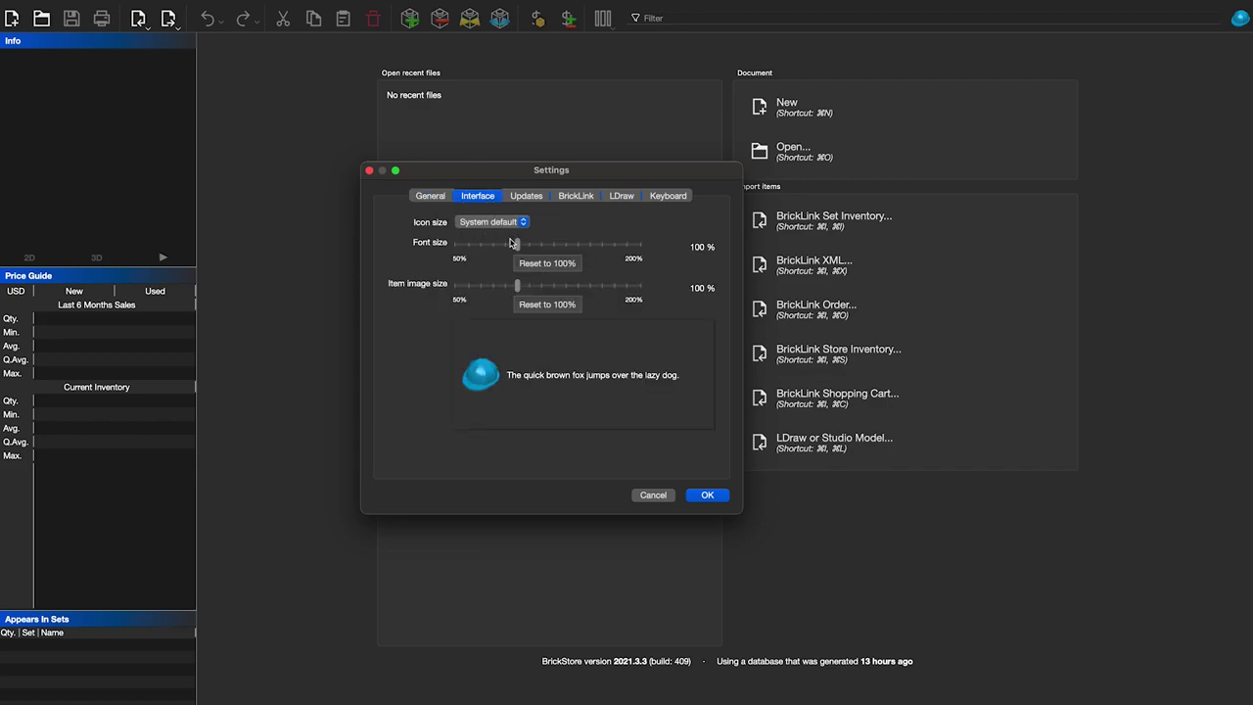
click(515, 224)
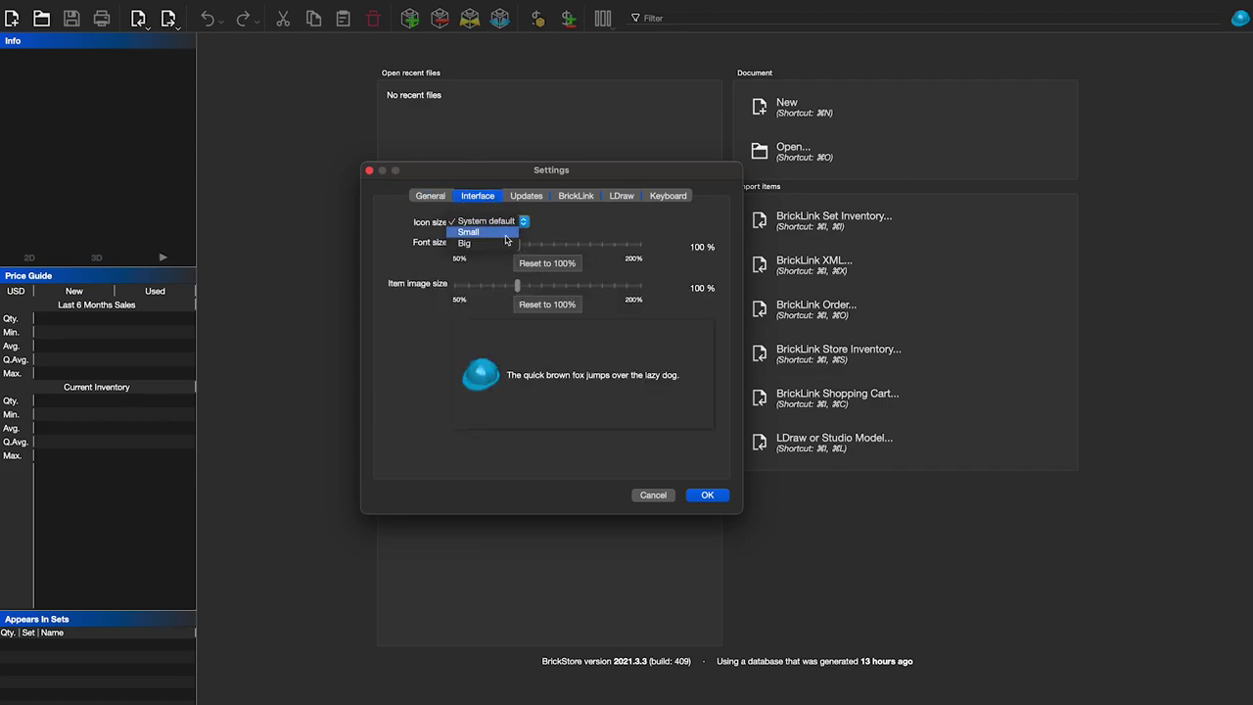
click(439, 232)
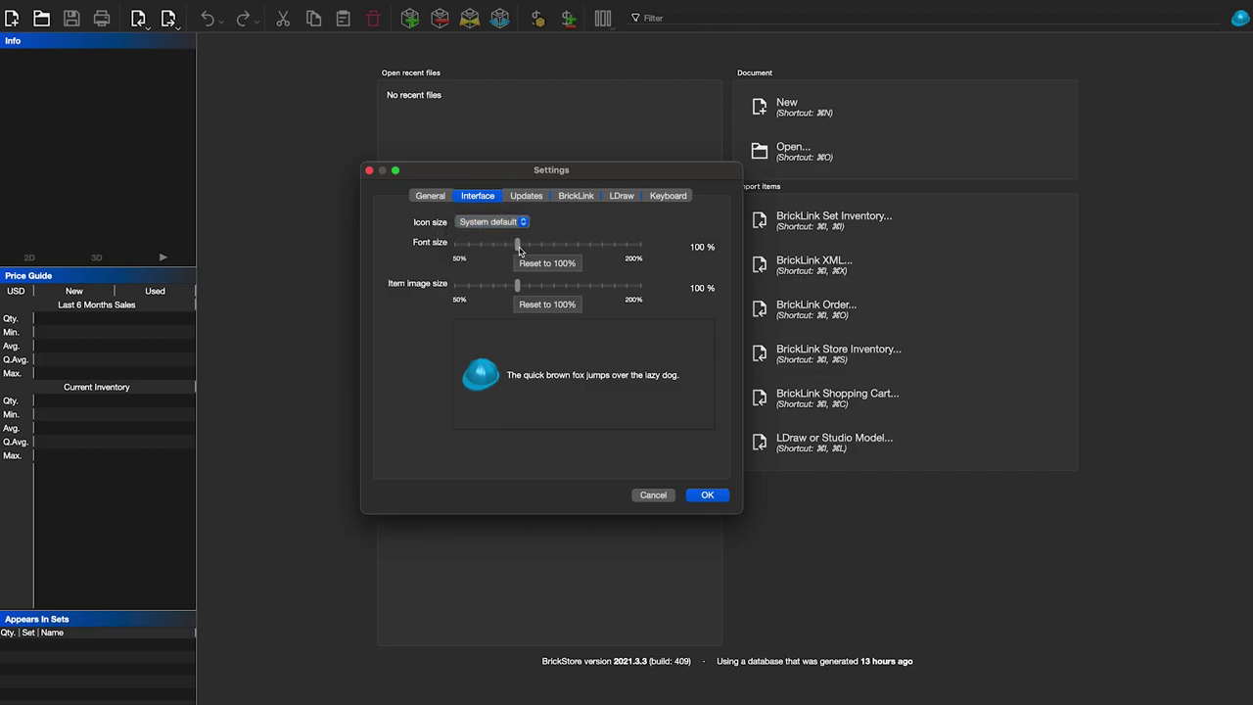
drag(517, 251, 590, 287)
click(553, 262)
- Review the automatic update intervals for the BrickLink database, pictures and price guides
click(528, 197)
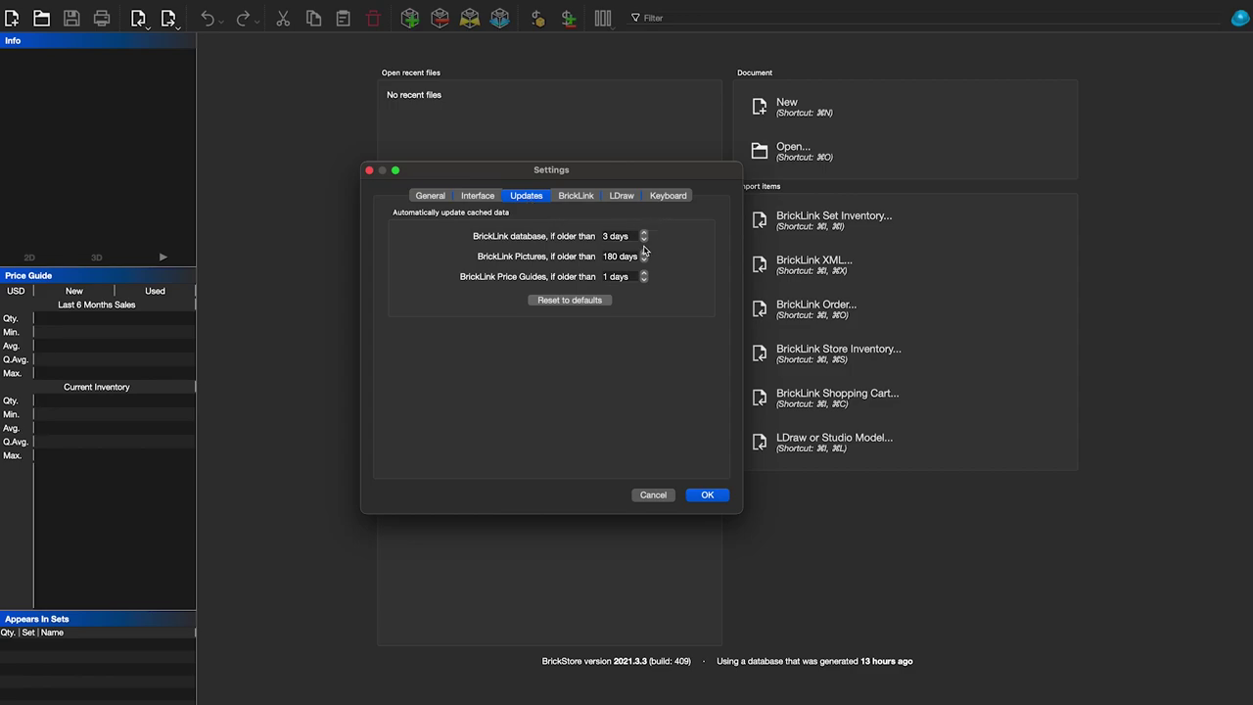
drag(634, 236, 595, 236)
click(632, 277)
drag(631, 277, 600, 277)
click(633, 275)
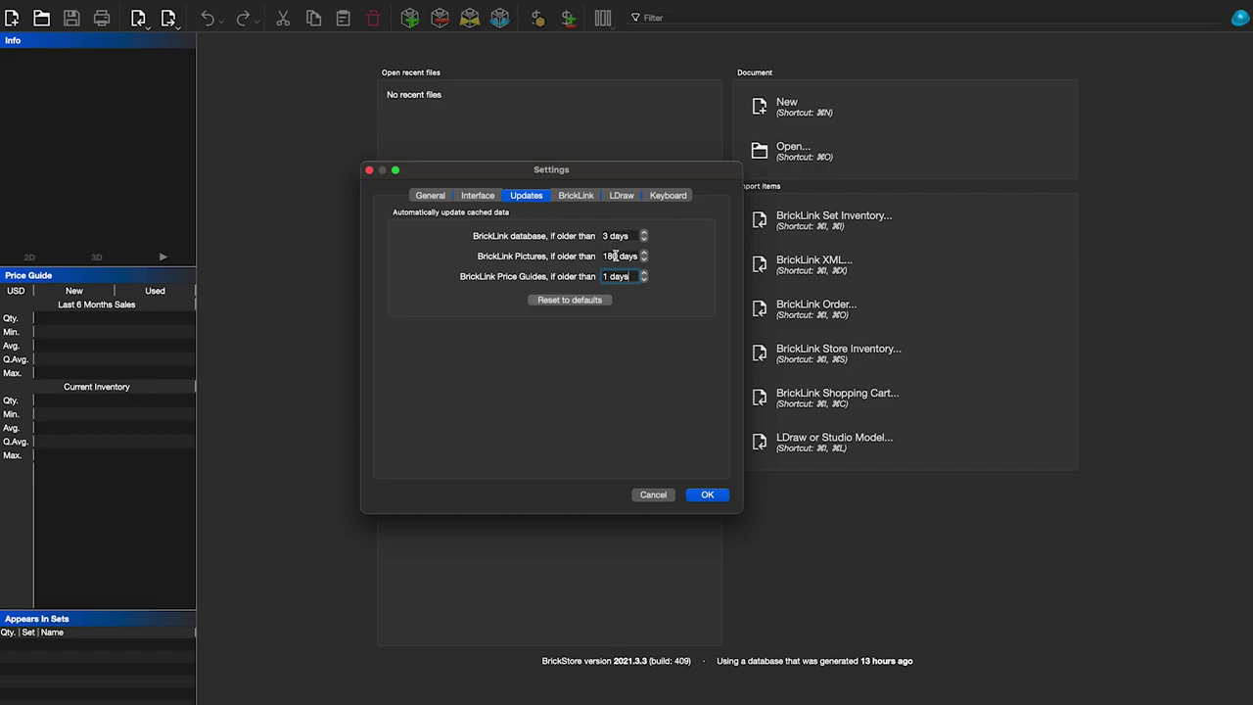
drag(604, 255, 654, 260)
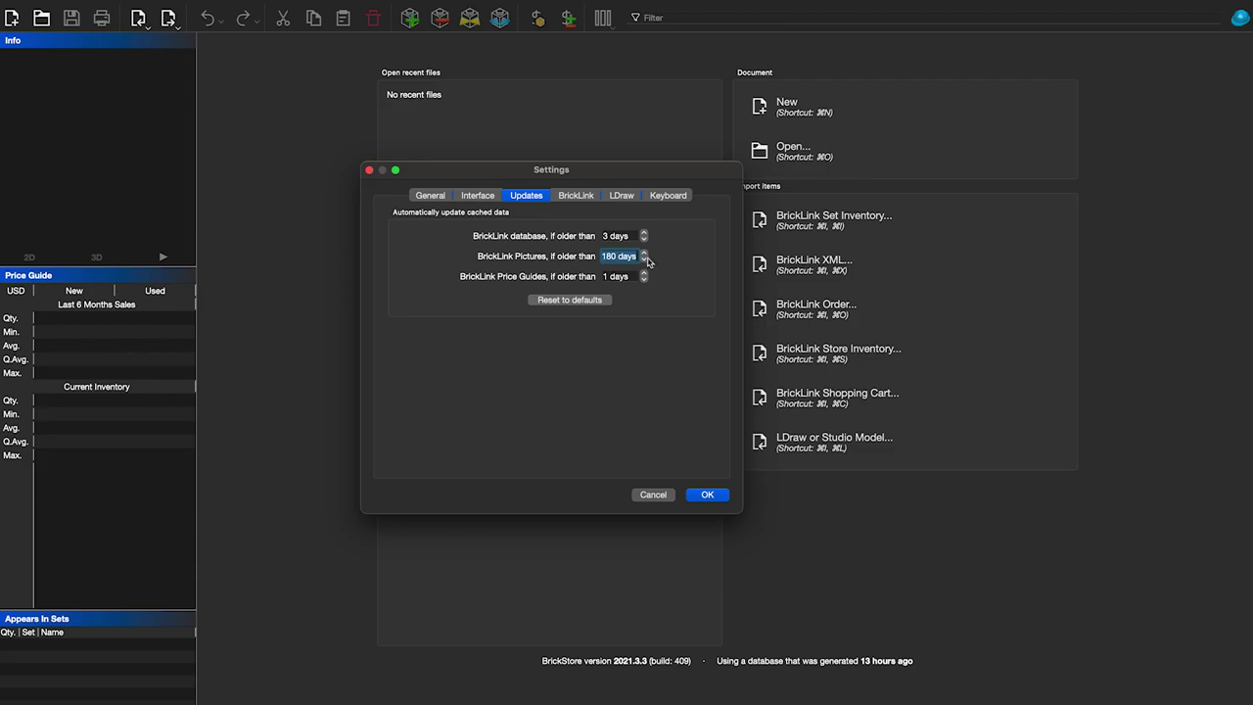
click(636, 256)
- Reset the update intervals to defaults, setting the price guides to 1 day and the BrickLink database to 3 days
click(604, 301)
key(Tab)
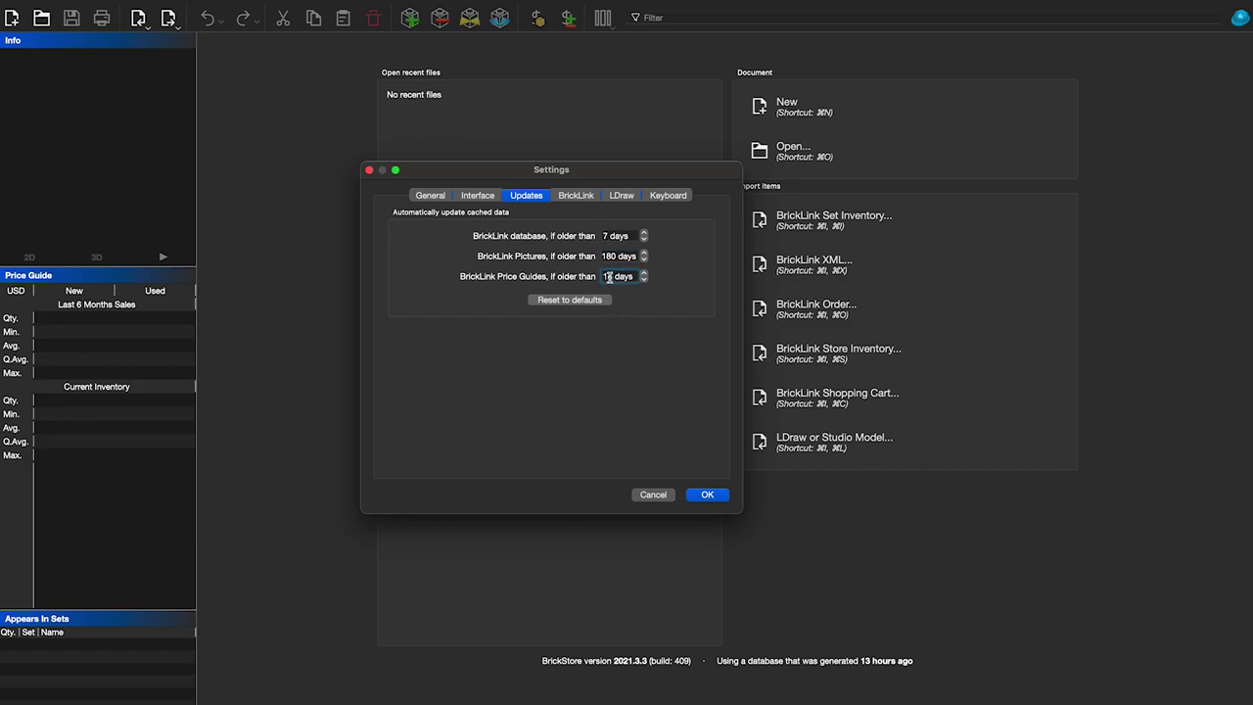
text(1)
click(601, 236)
text(3)
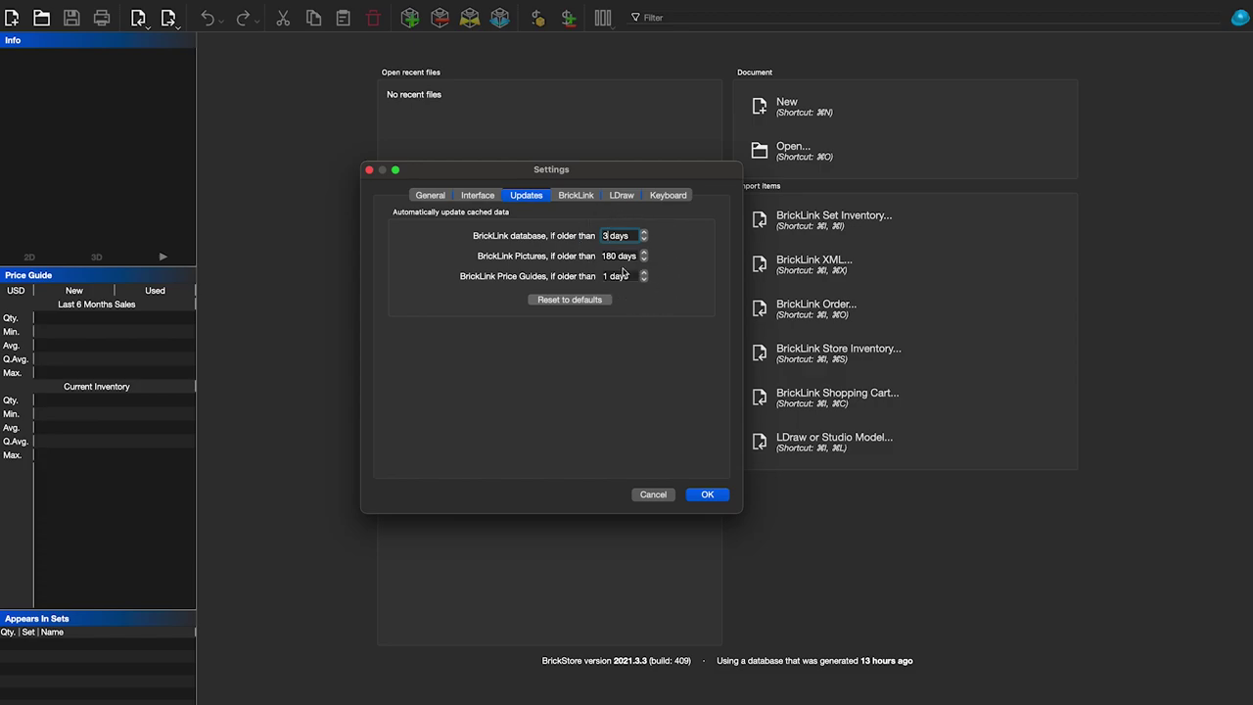
- Check the BrickLink login, LDraw and keyboard settings, and accept the preferences
click(584, 197)
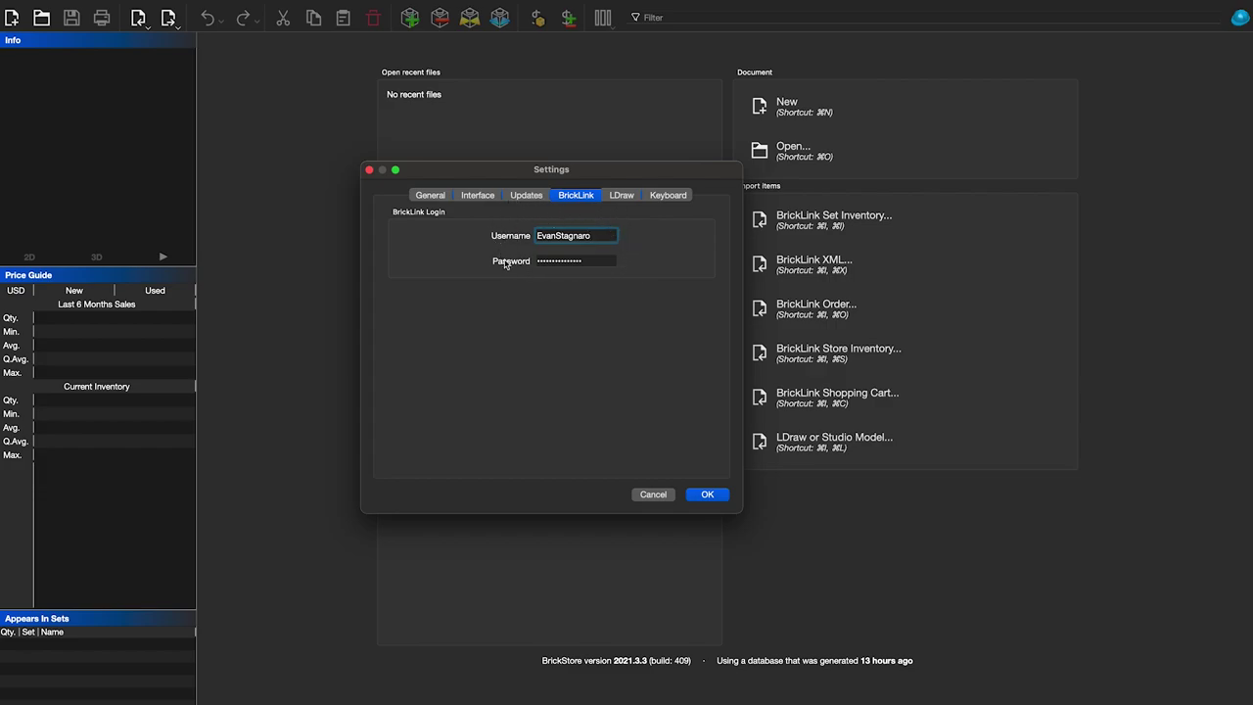
drag(601, 235, 525, 235)
click(610, 235)
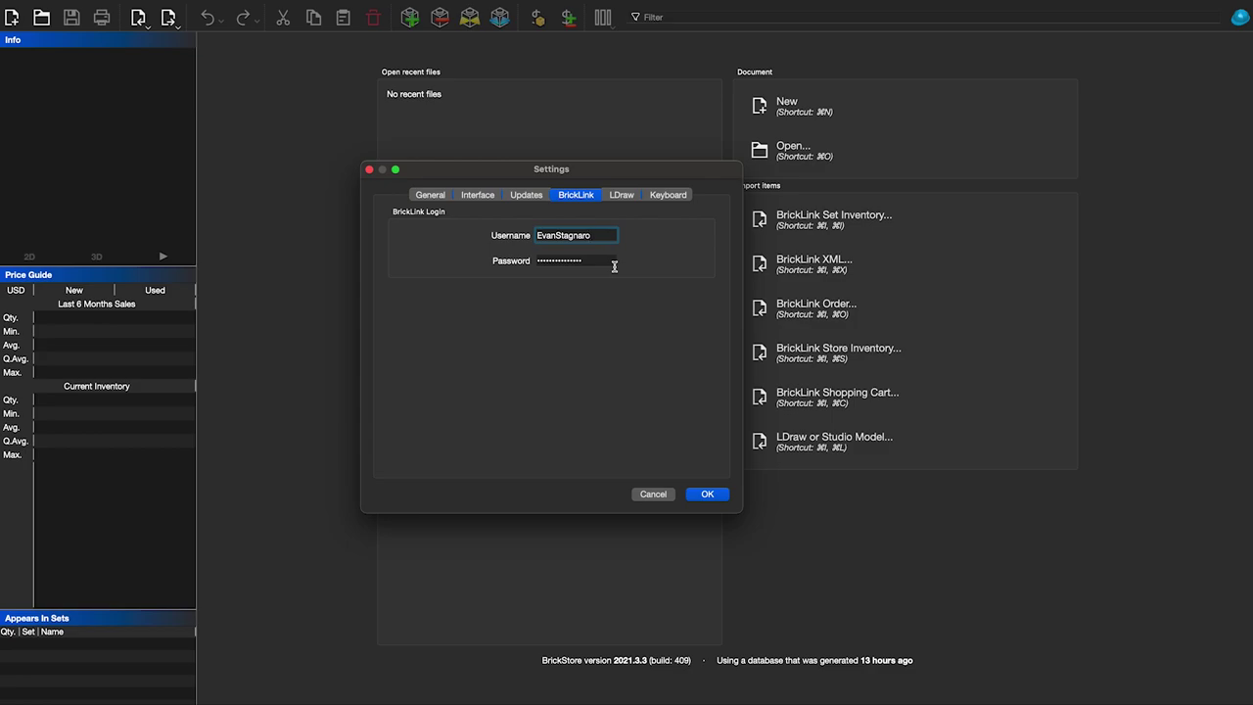
click(622, 196)
click(664, 196)
click(587, 198)
click(707, 495)
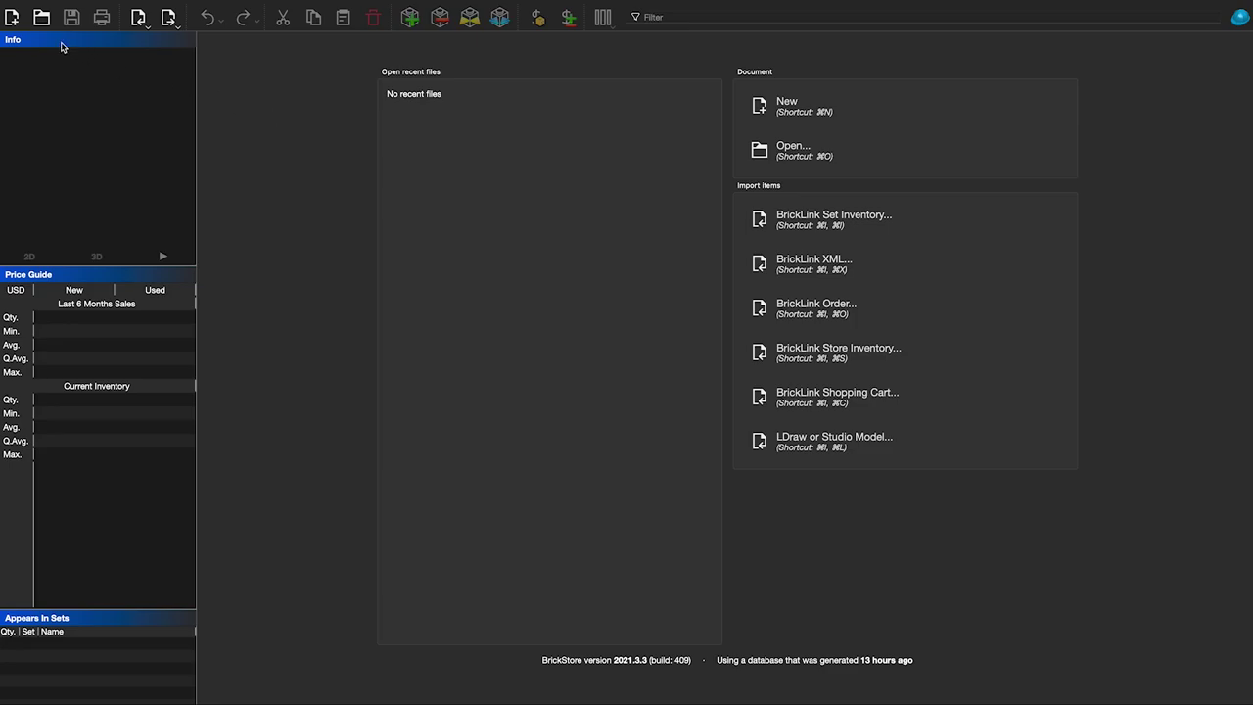
- Create a new document and open item adding for it, with Part as the item type
click(12, 20)
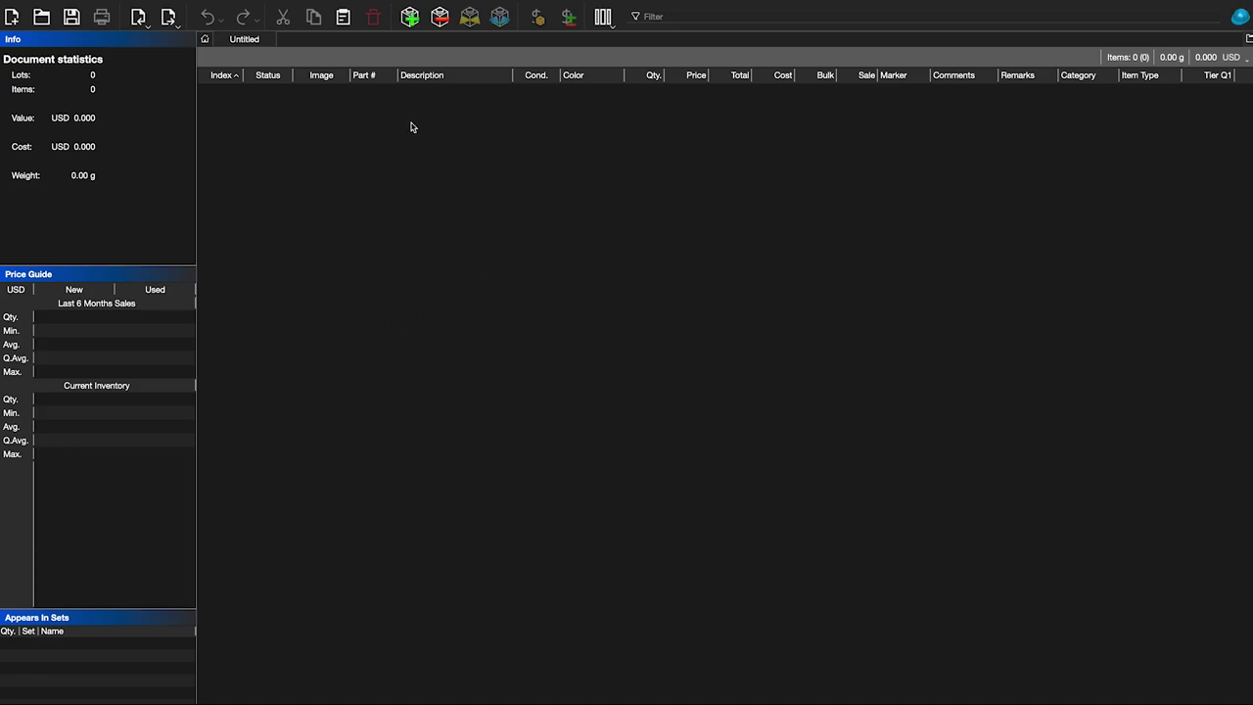
click(410, 20)
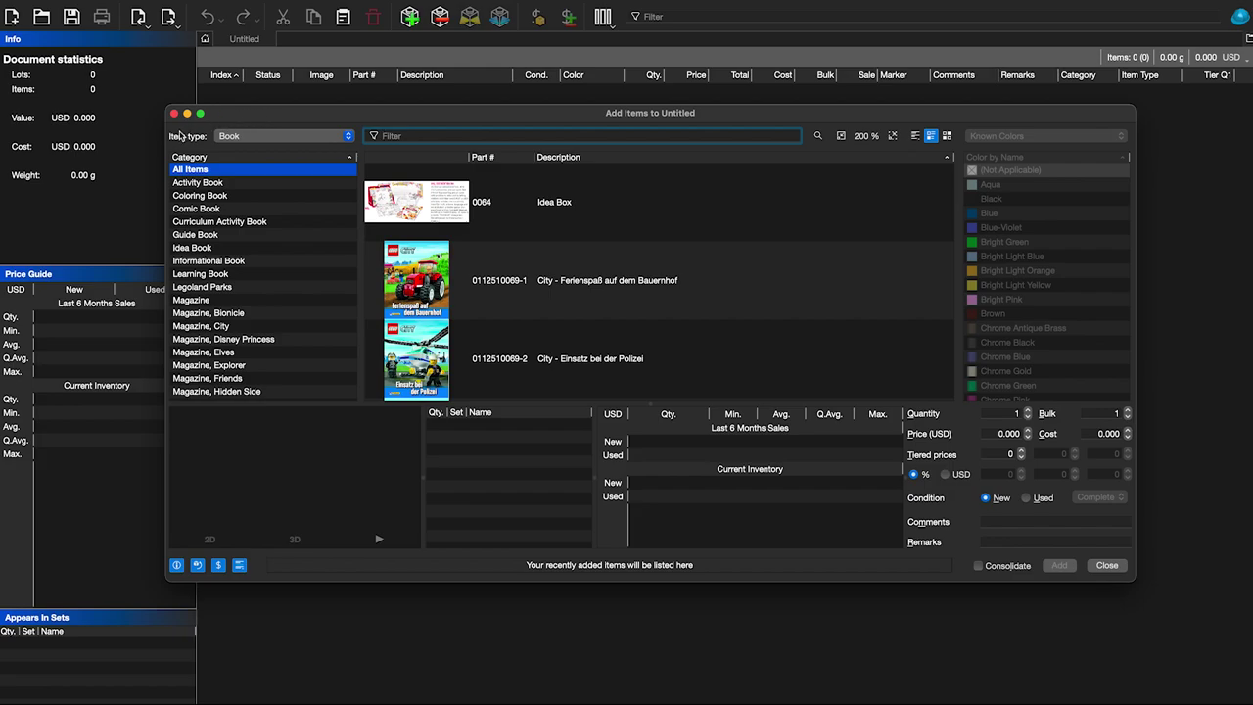
click(271, 139)
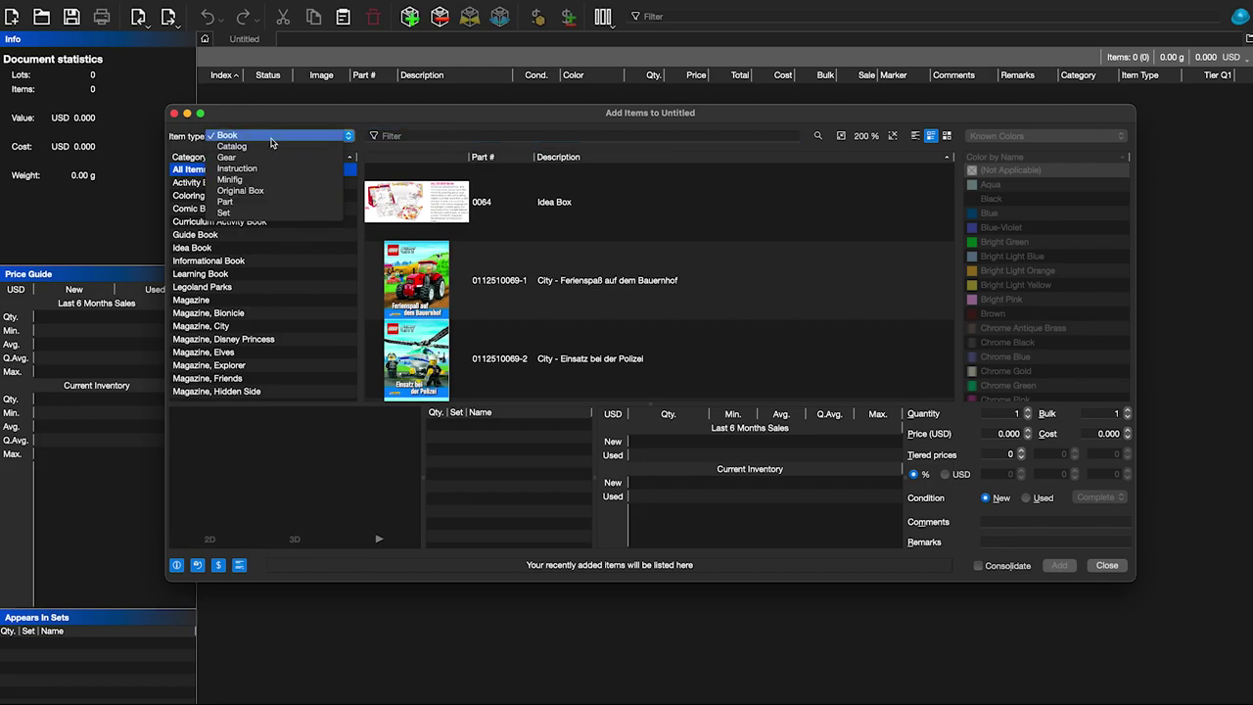
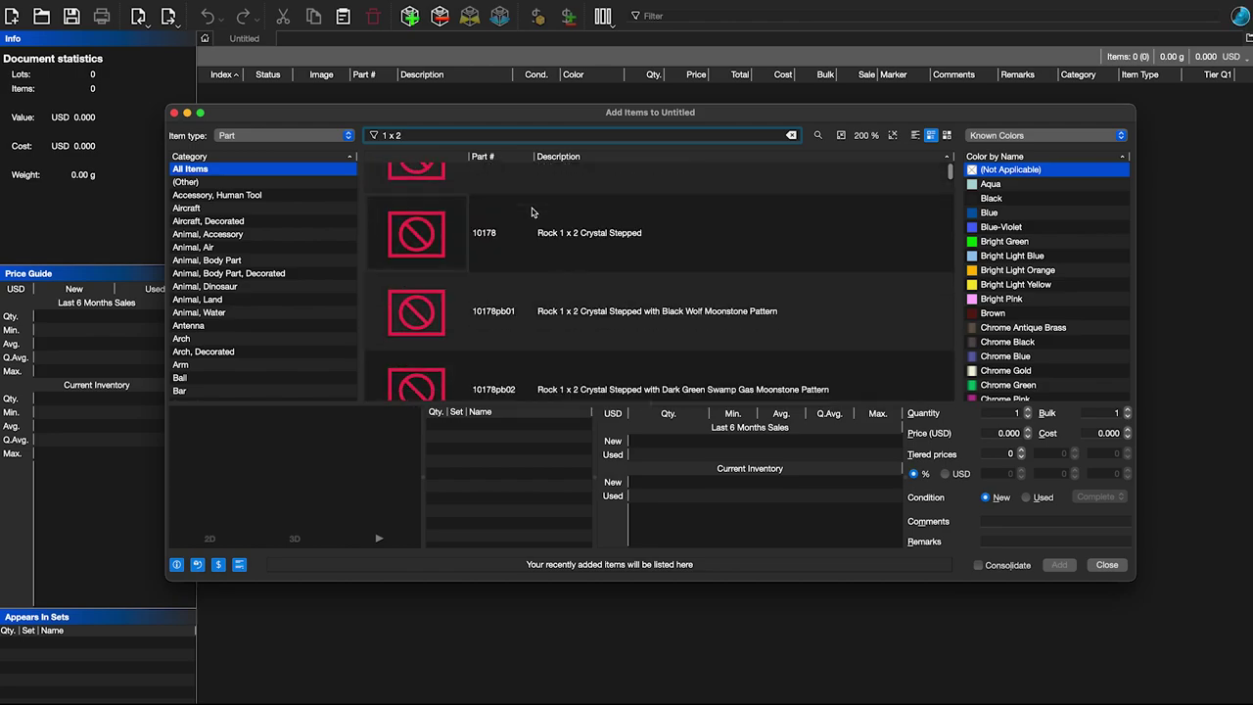
- Browse the parts listed for the "1 x 2" filter across all categories
scroll(532, 211, up, 15)
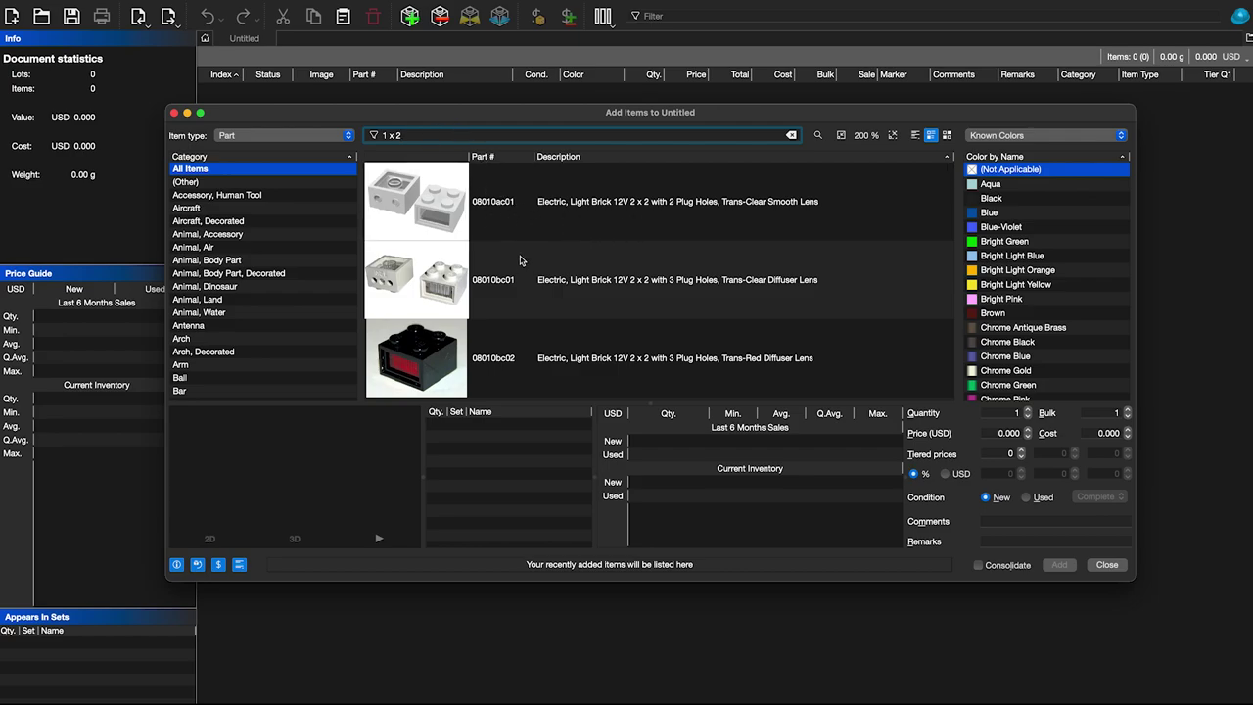
scroll(521, 260, down, 10)
scroll(521, 260, down, 10)
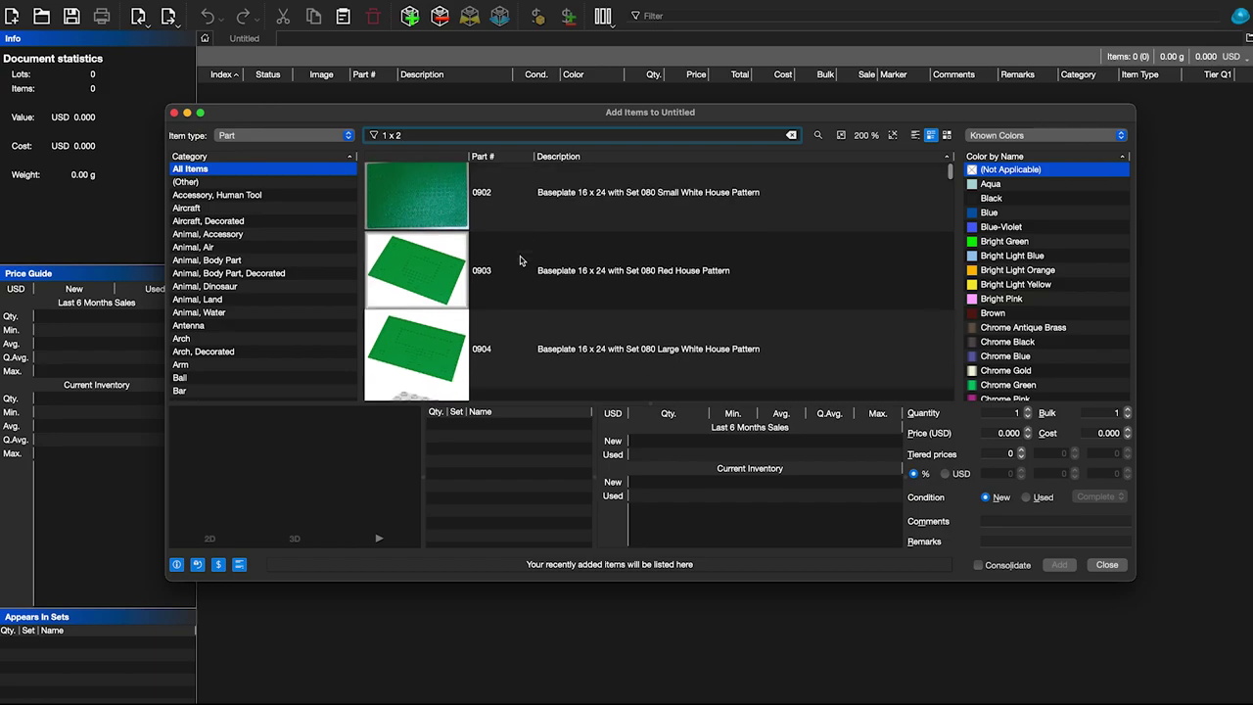
scroll(521, 261, down, 5)
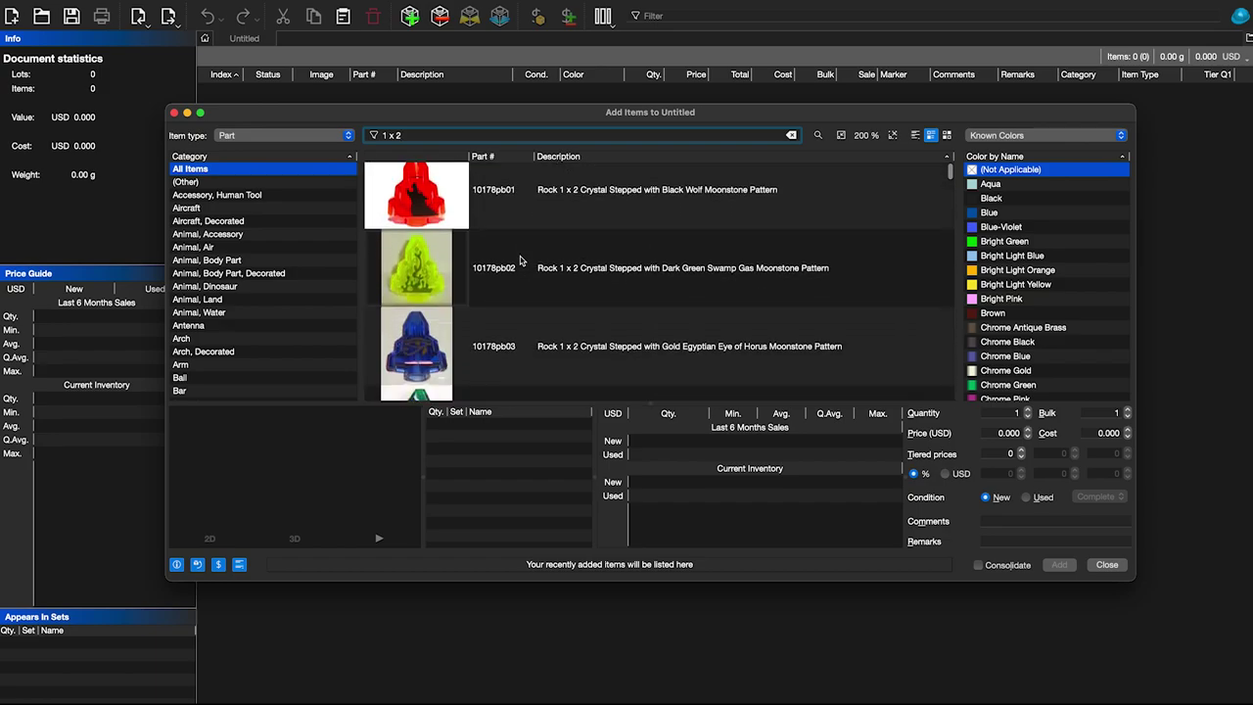
scroll(521, 260, down, 10)
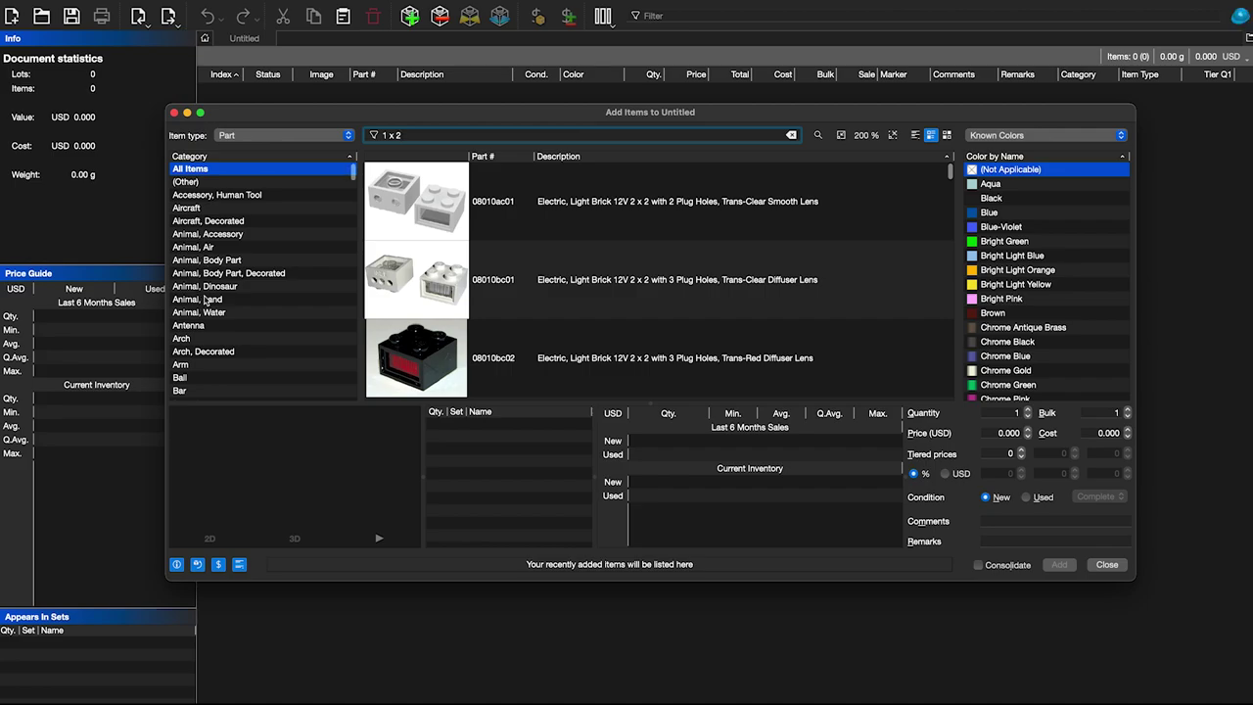
- Restrict the parts list to the Brick category and look through the entries under the "1 x 2" filter
scroll(205, 301, down, 2)
scroll(204, 302, down, 5)
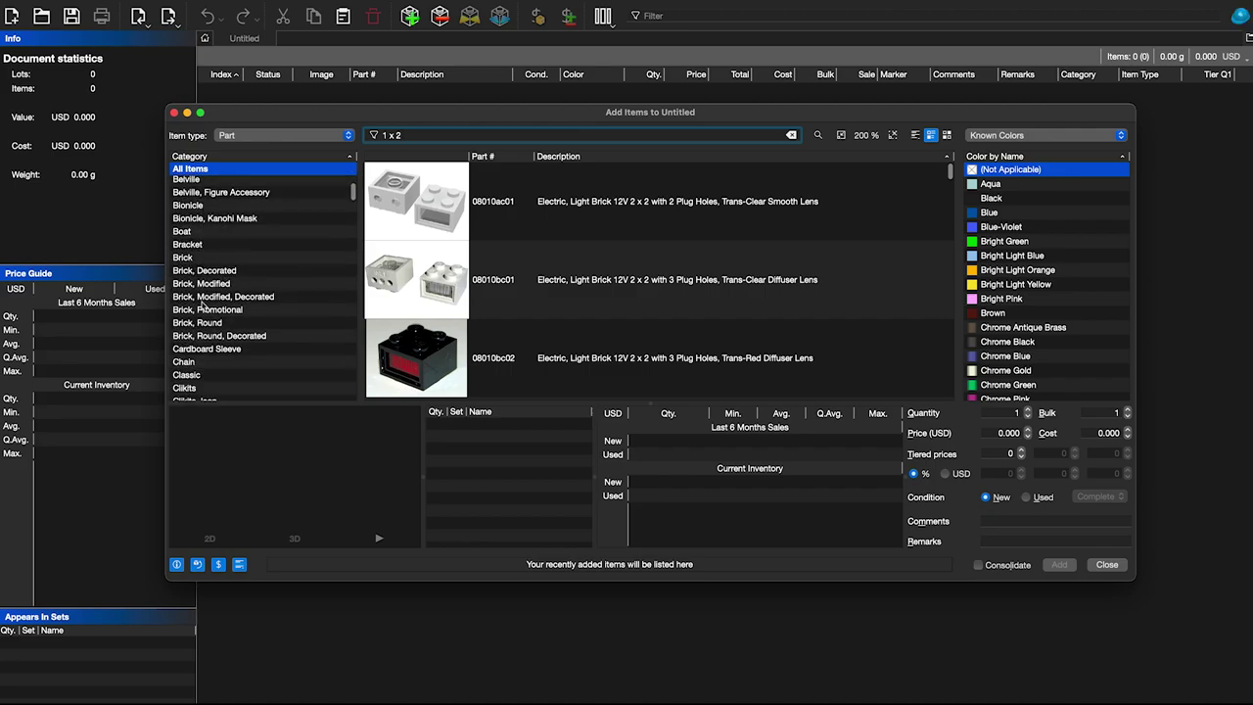
click(187, 259)
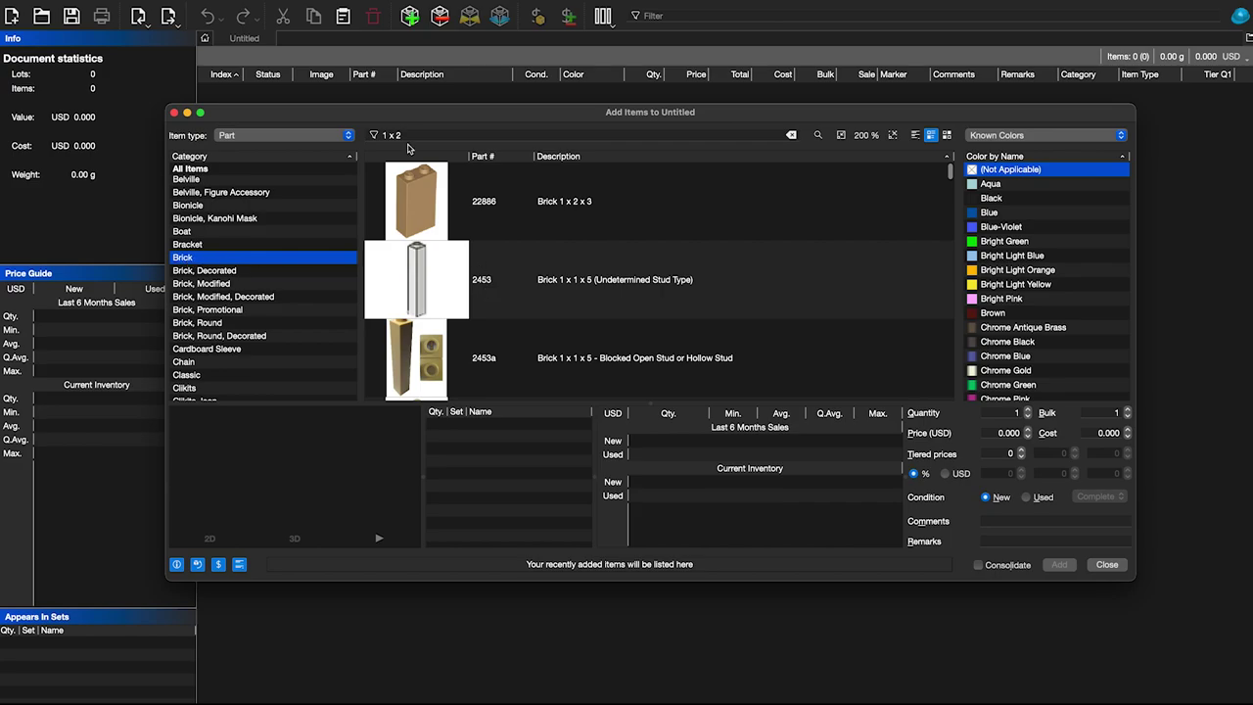
scroll(559, 256, down, 10)
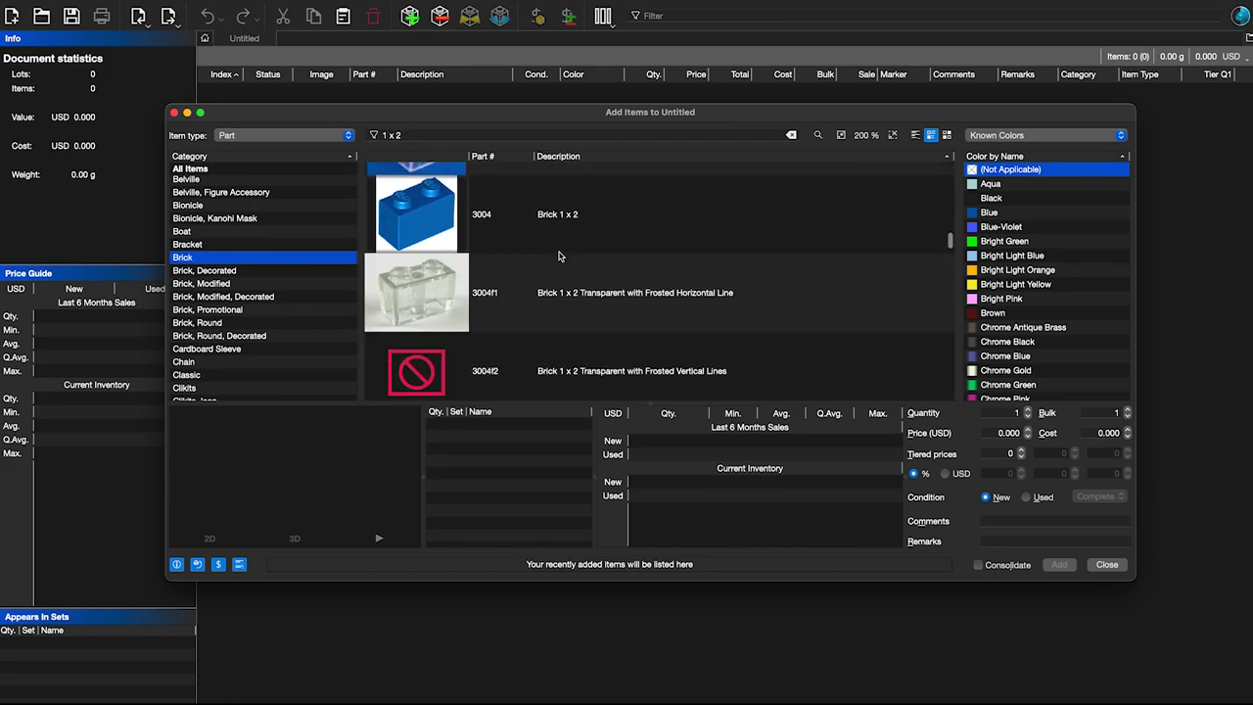
scroll(558, 257, down, 20)
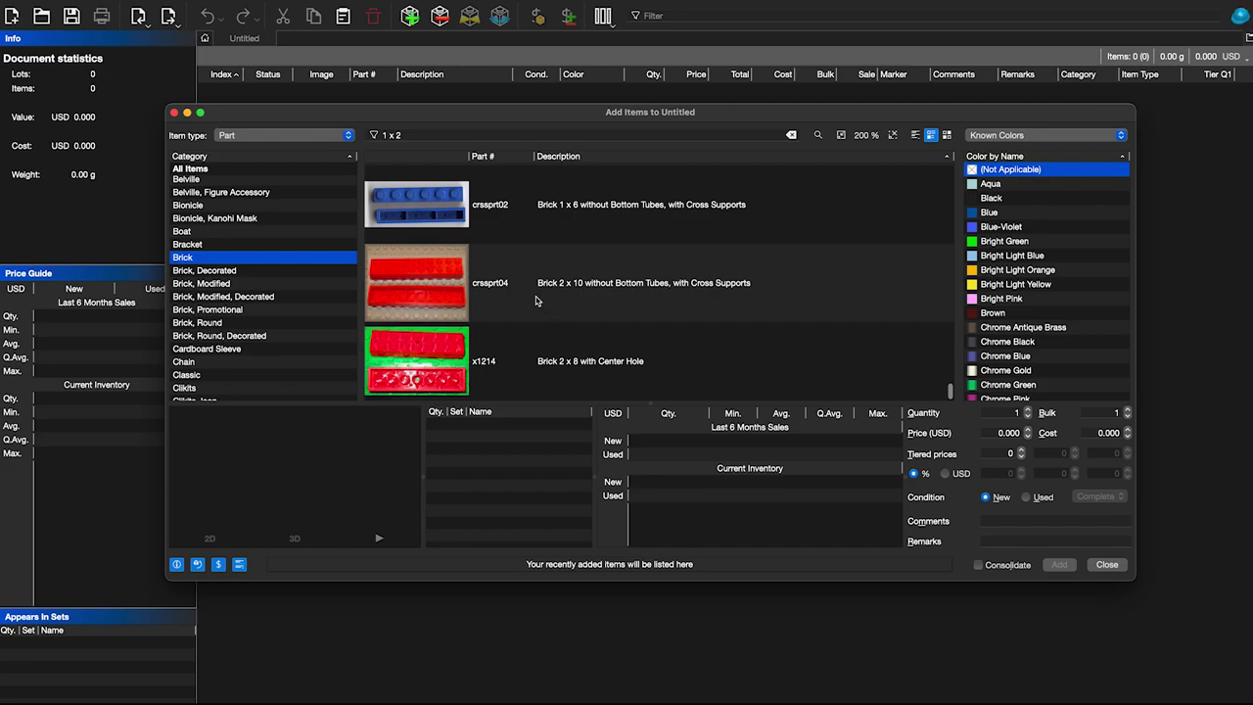
scroll(535, 301, up, 20)
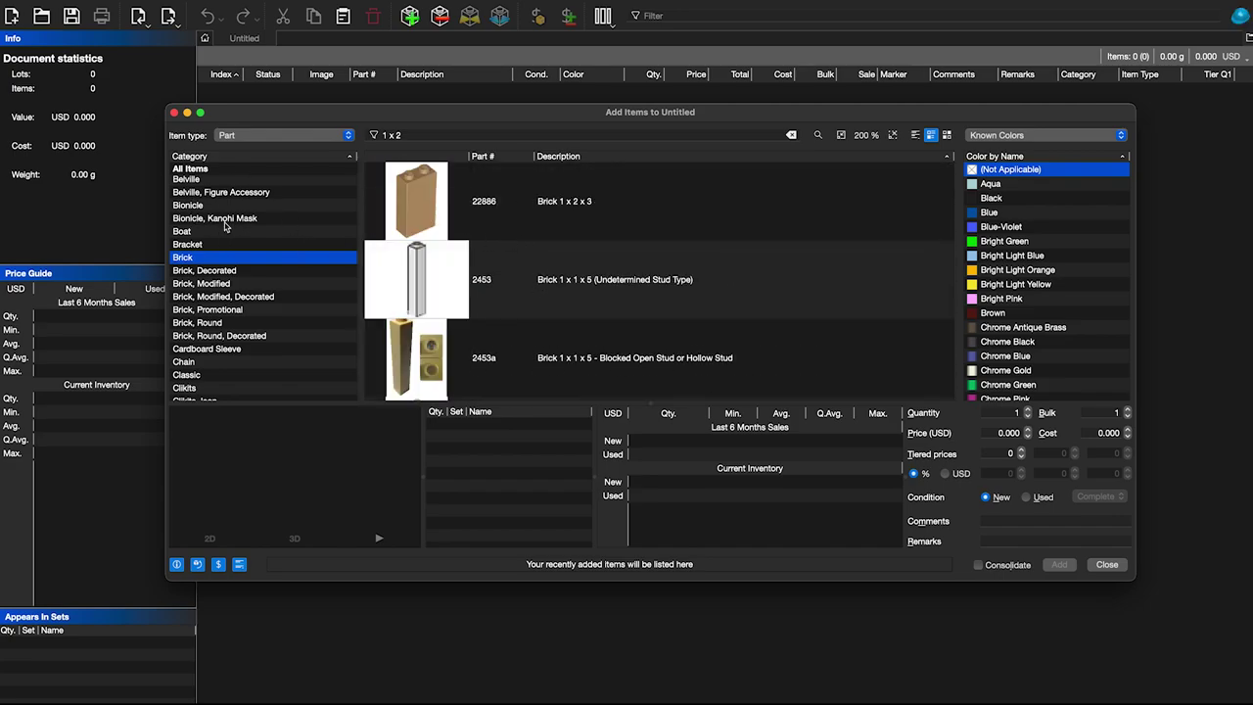
- Check the known colors of several bricks in the list, including part 3001, Brick 2 x 4
click(566, 225)
scroll(562, 227, down, 5)
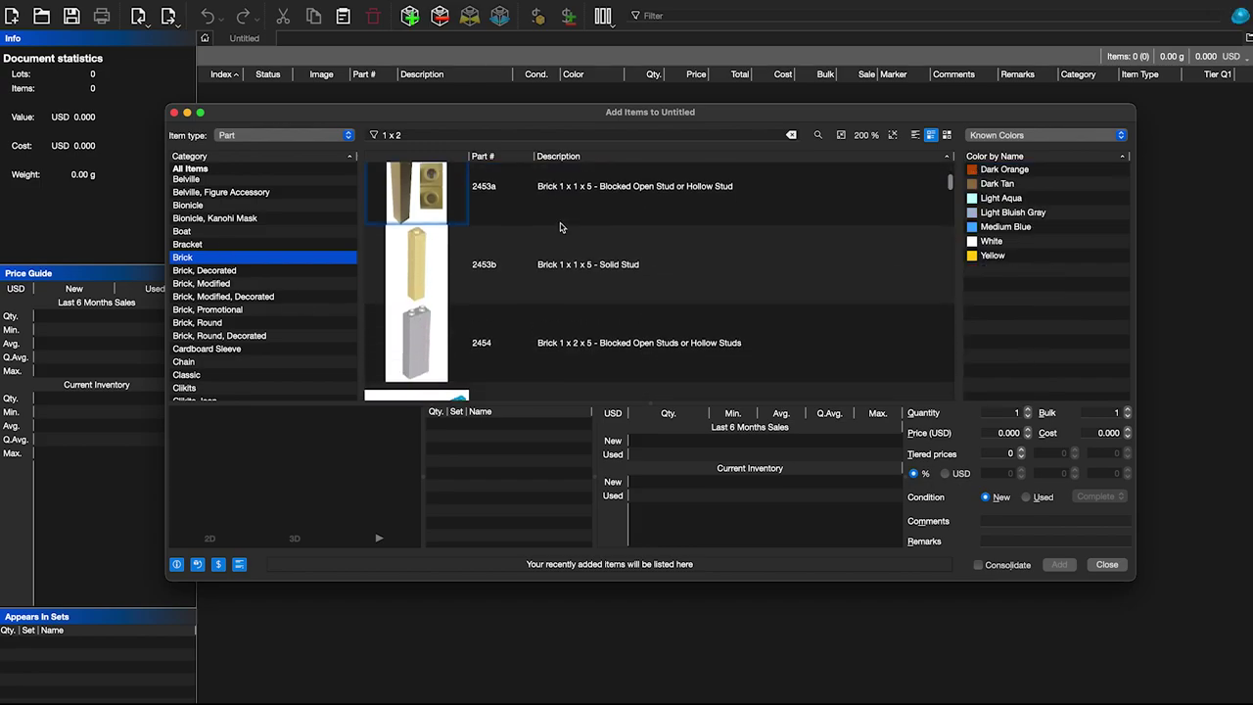
click(556, 278)
scroll(556, 278, down, 2)
click(546, 233)
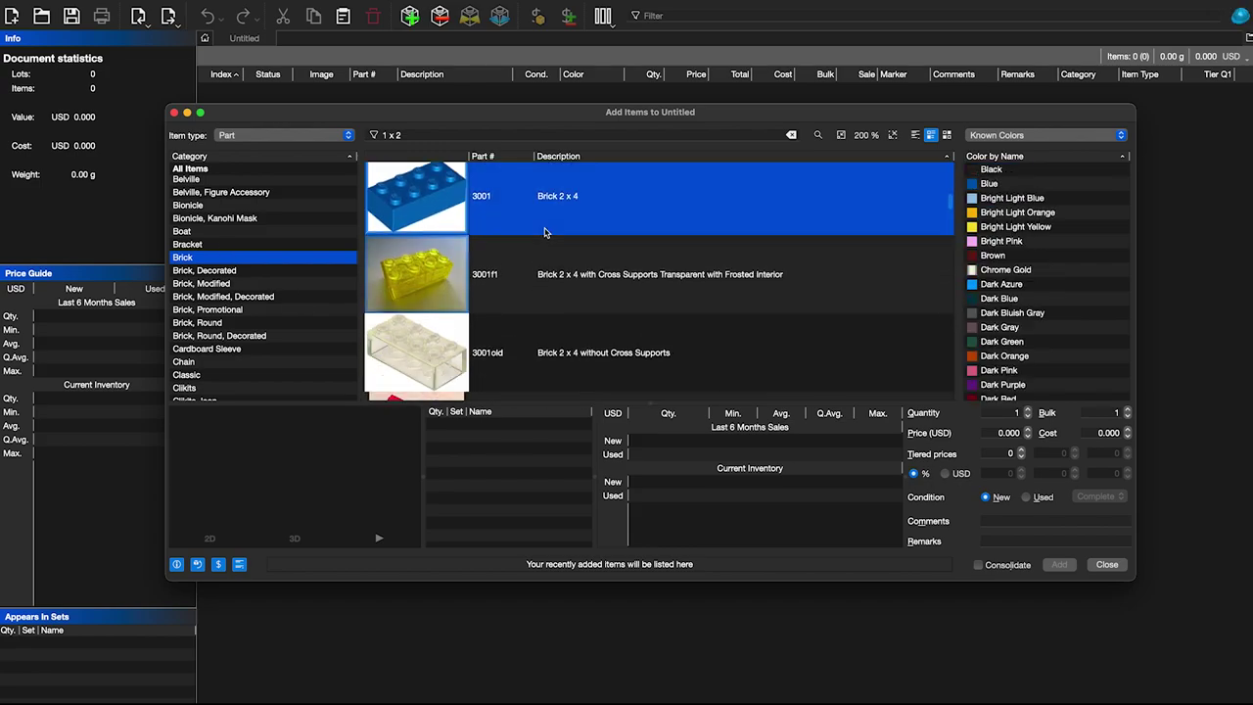
scroll(583, 245, up, 1)
scroll(556, 253, up, 5)
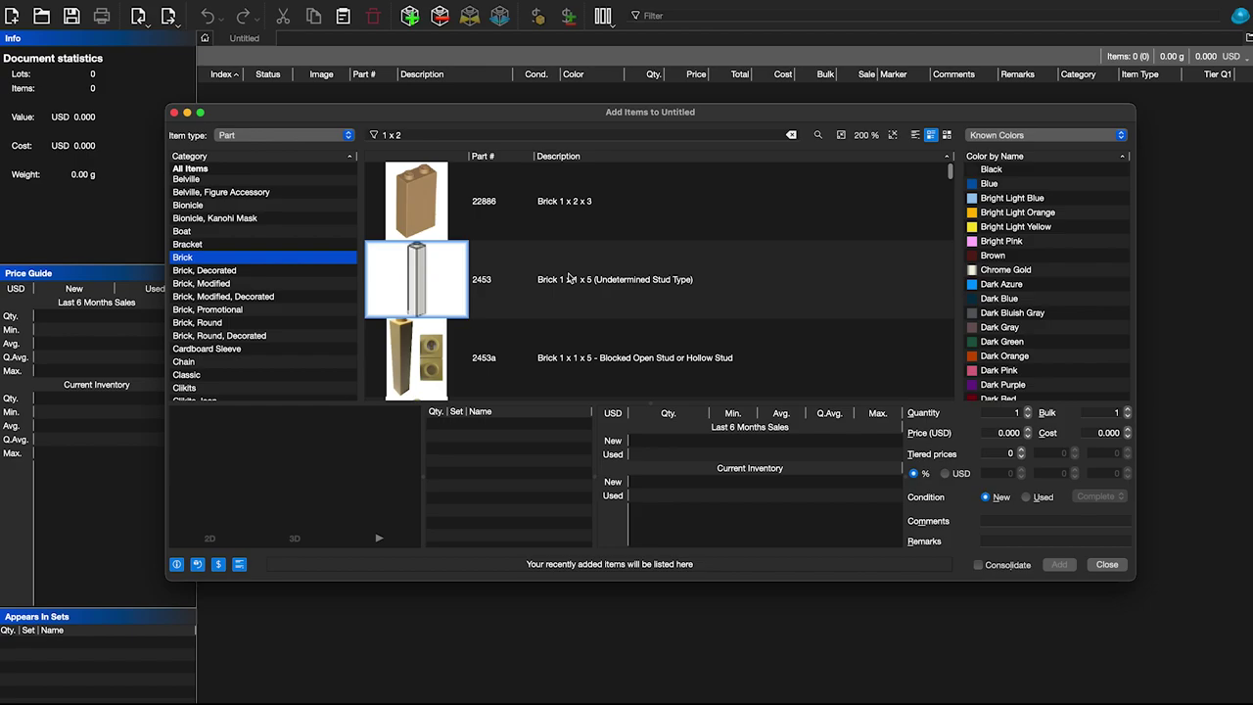
- Enter the "1 x 2" filter again and select part 3004, Brick 1 x 2, from the Brick category
triple_click(434, 138)
text(1)
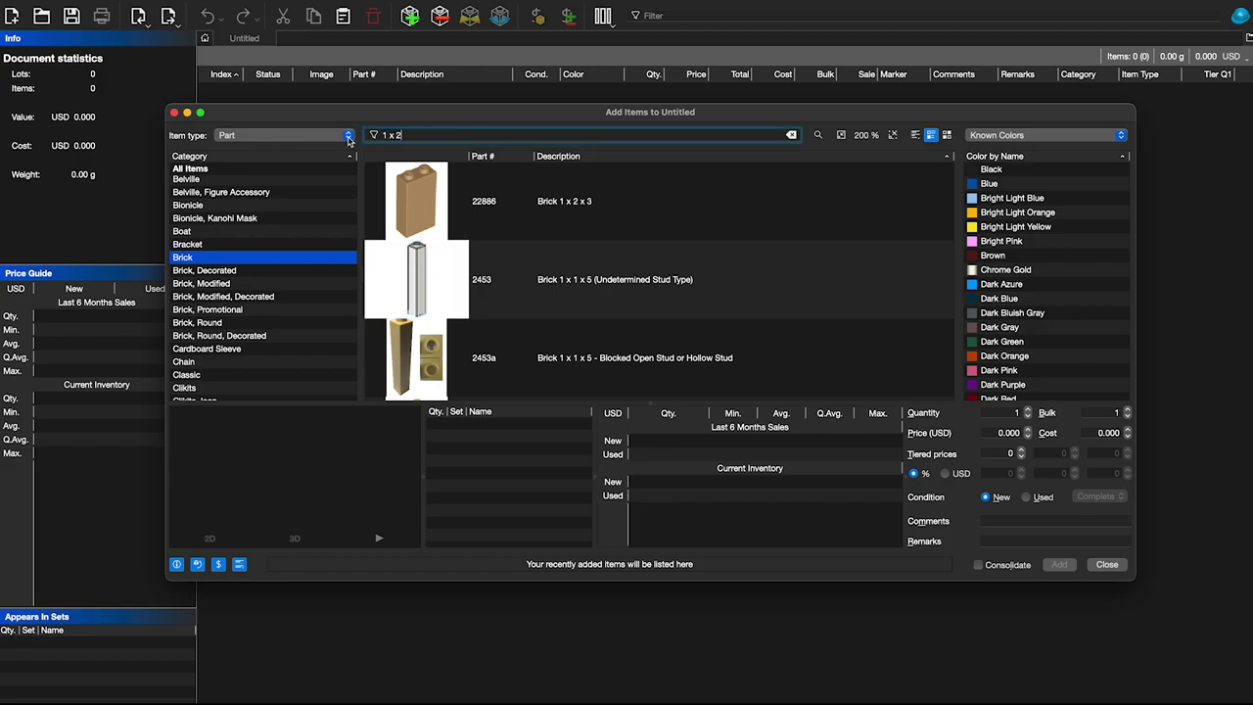
text( x 2)
scroll(637, 271, down, 4)
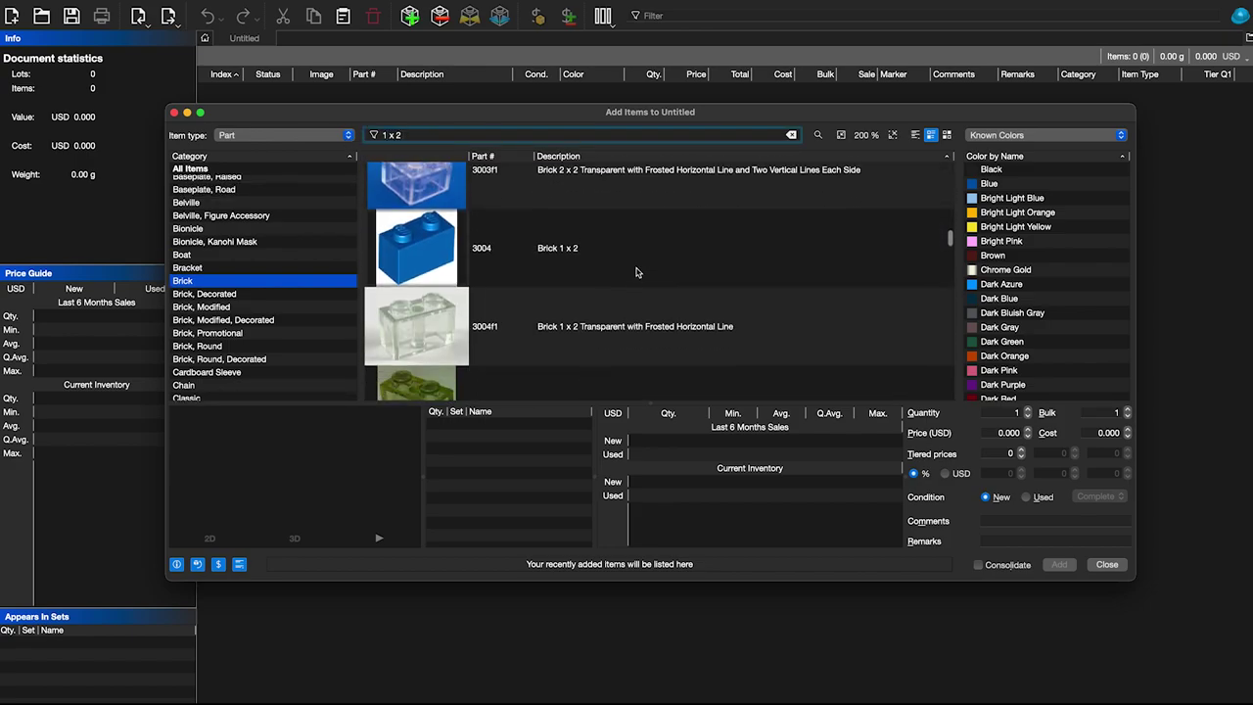
click(641, 237)
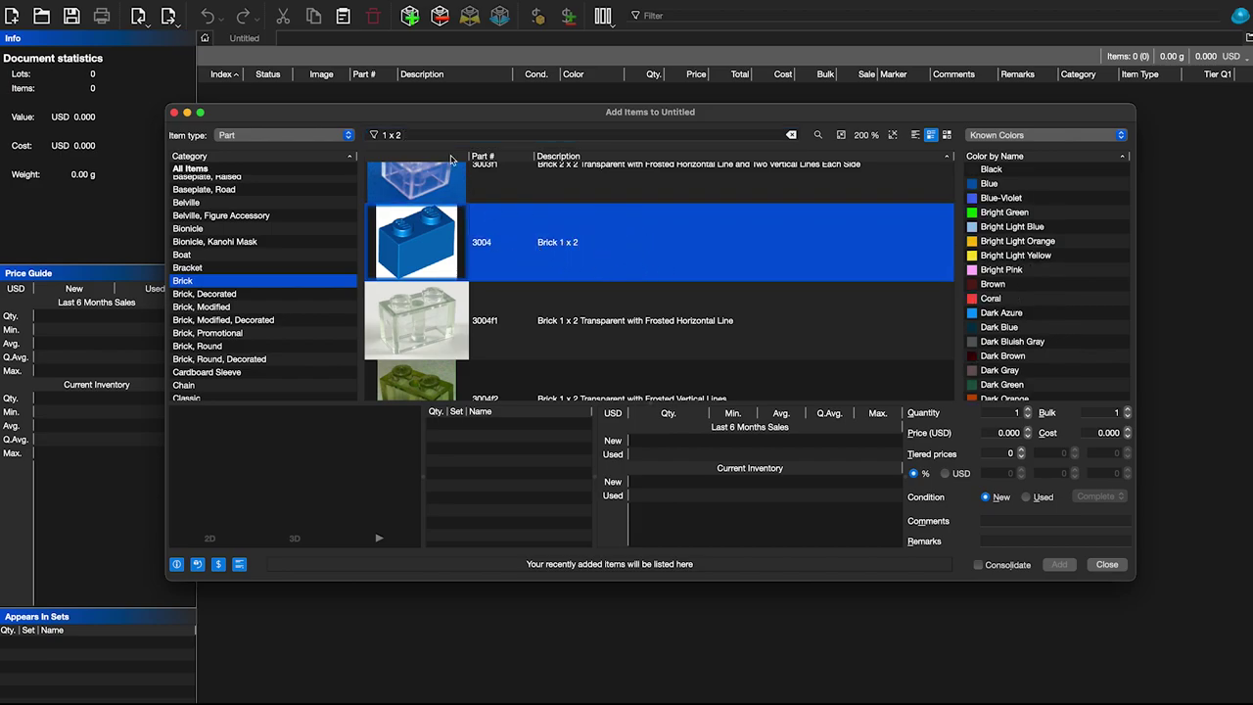
- Filter the parts by number 3004 across all item categories
click(375, 134)
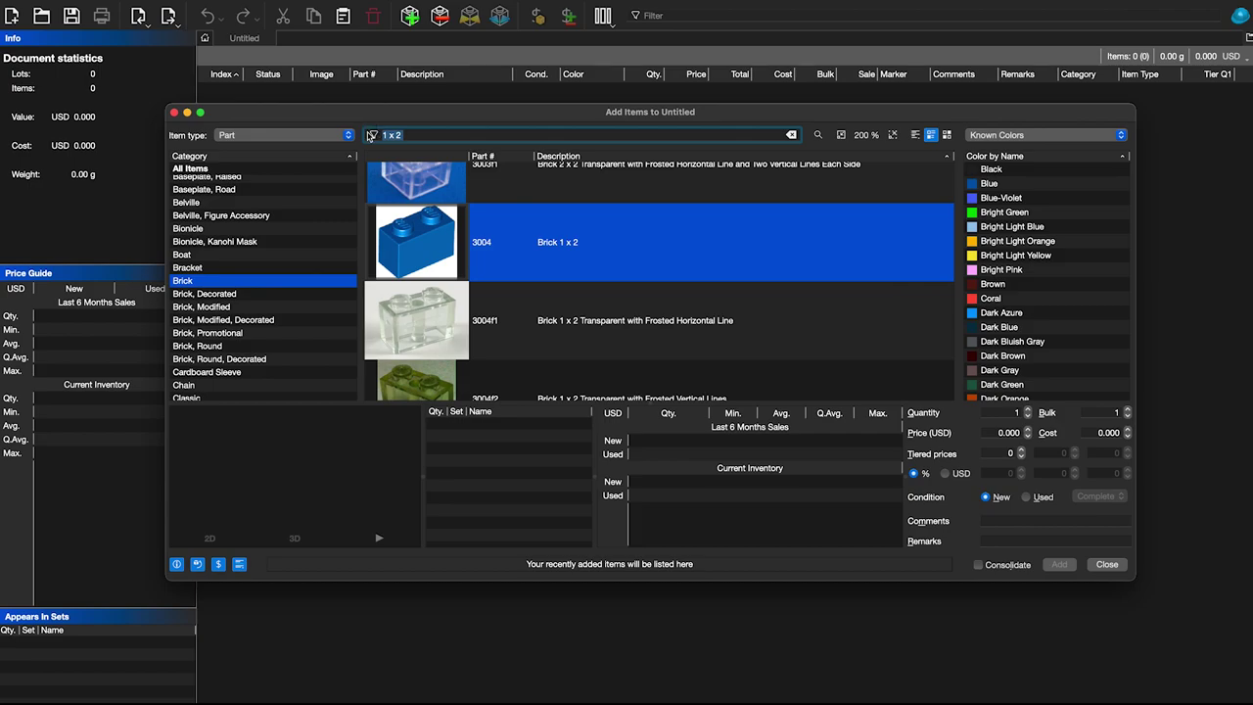
text(3004)
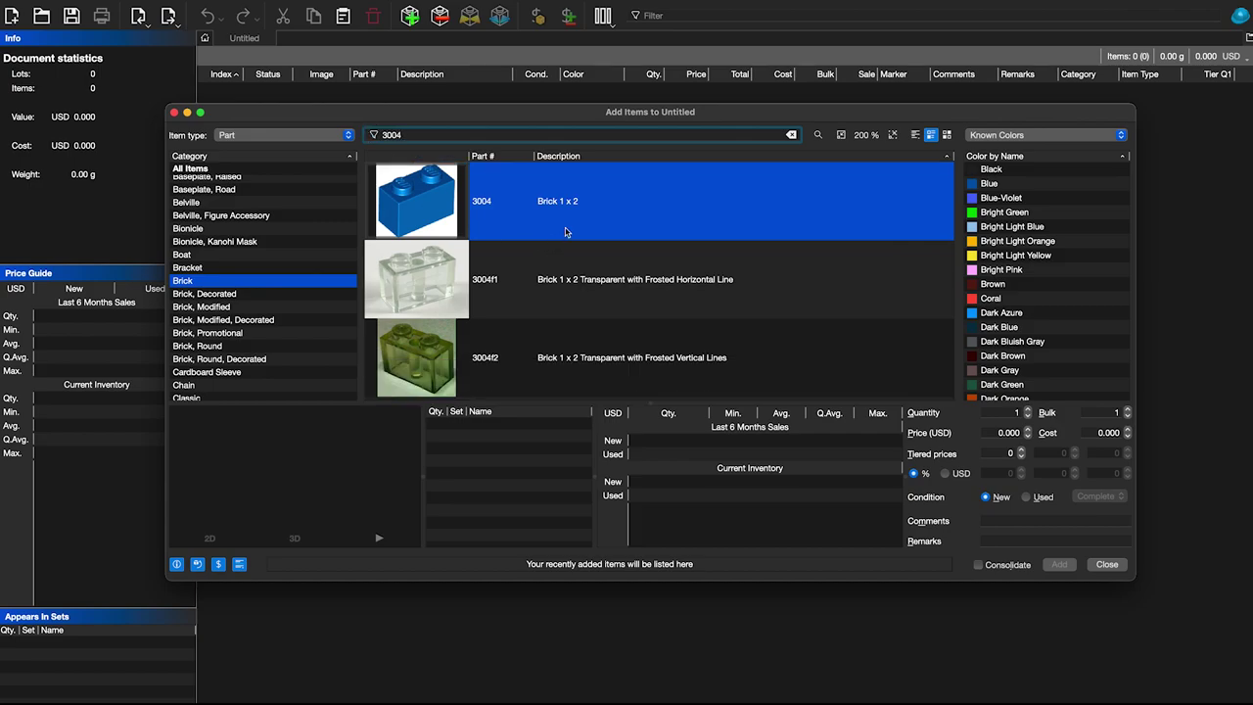
scroll(208, 235, up, 5)
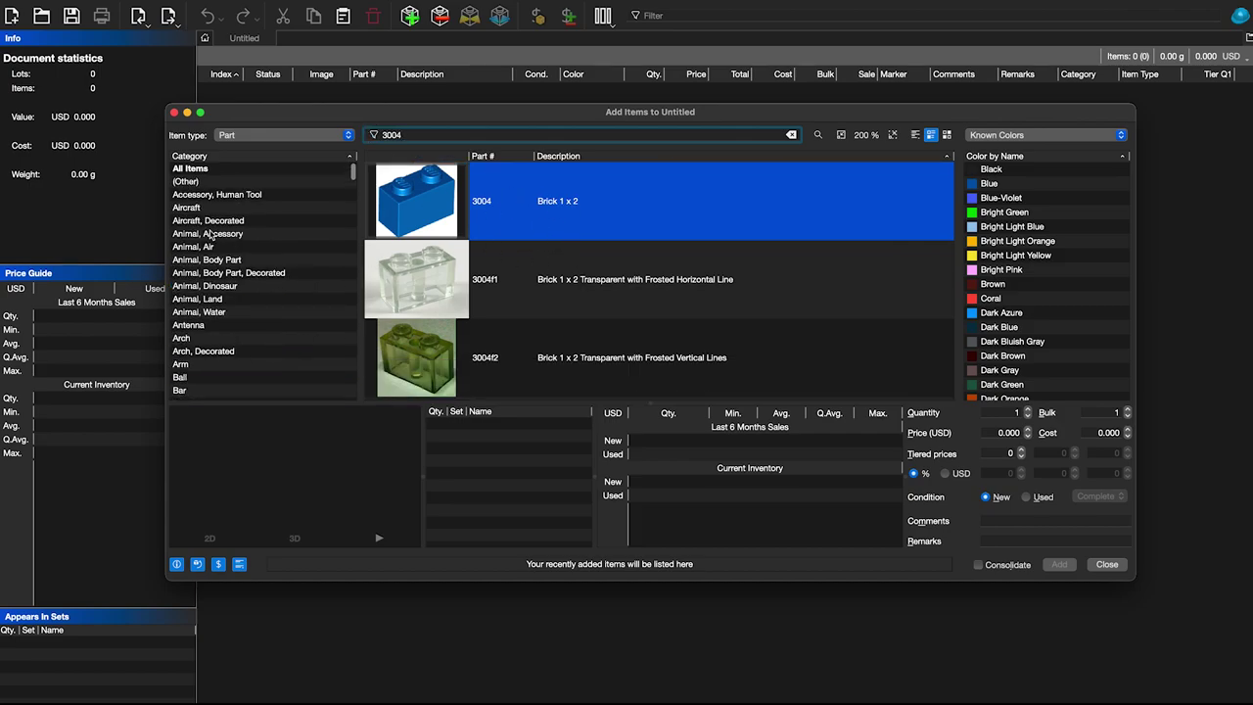
click(201, 171)
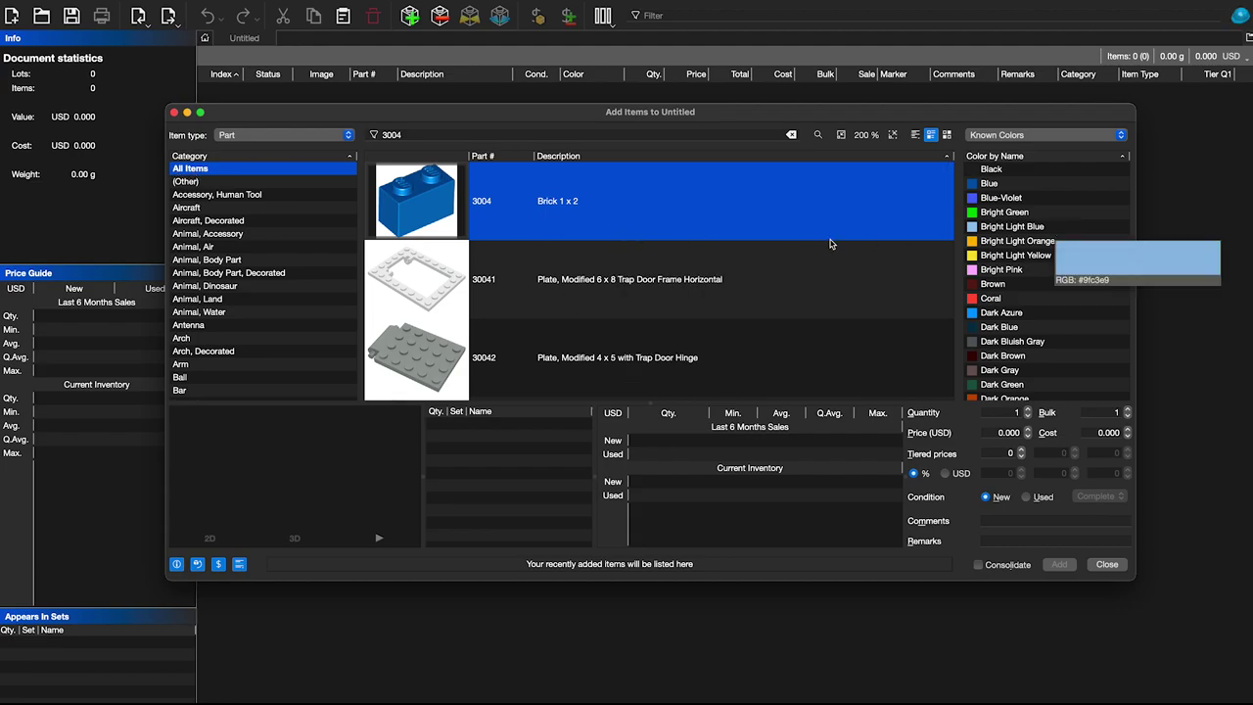
- Reposition the item-adding window and compare the known colors of part 30041 with those of part 3004, keeping 3004 selected
mouse_move(813, 246)
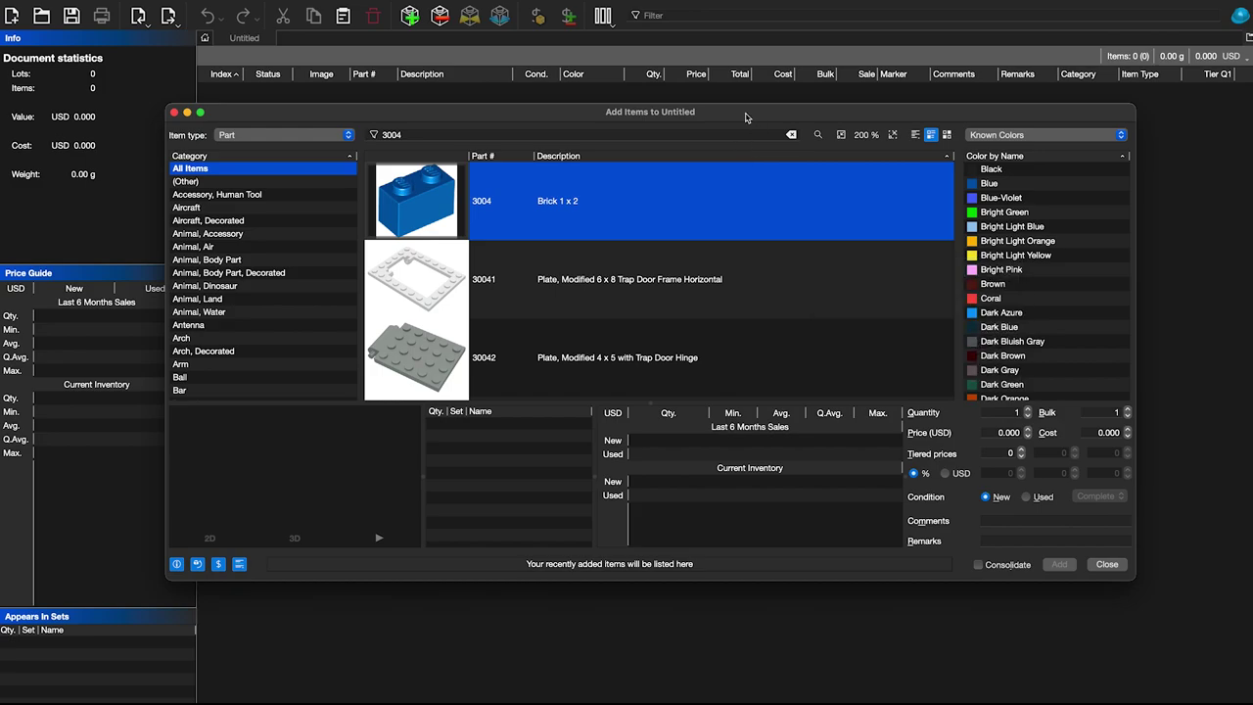
drag(746, 113, 661, 86)
mouse_move(549, 200)
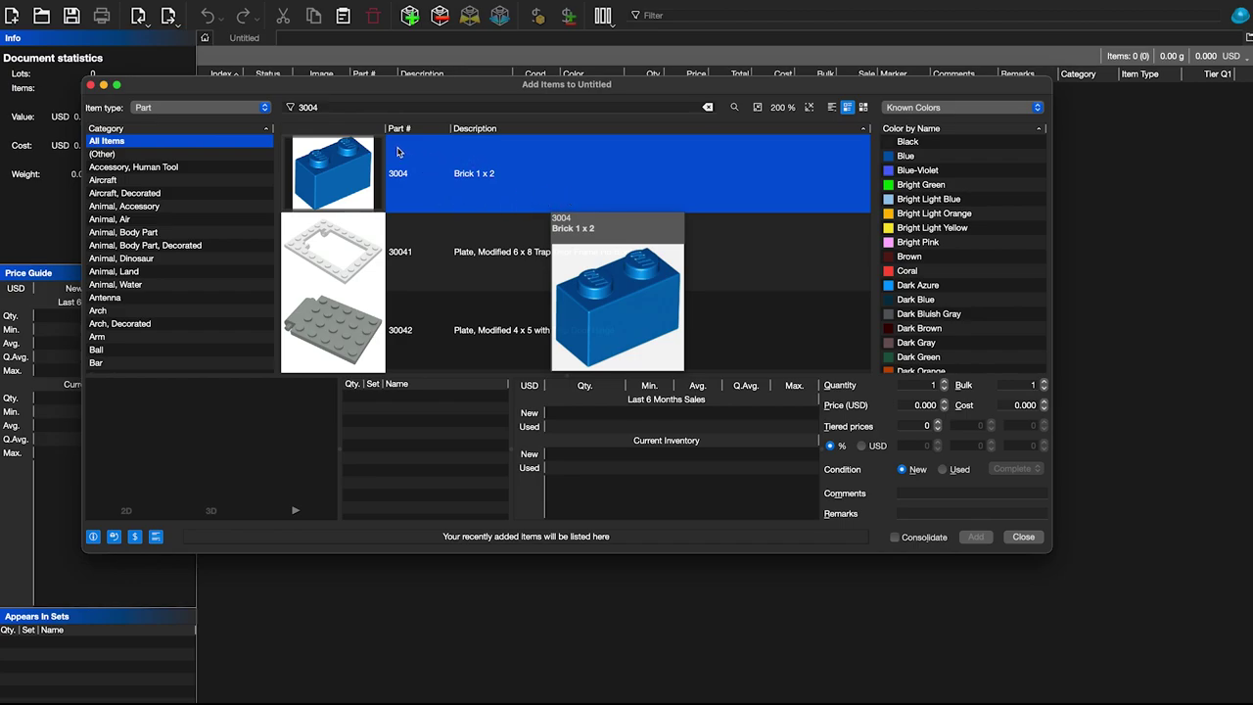
click(465, 286)
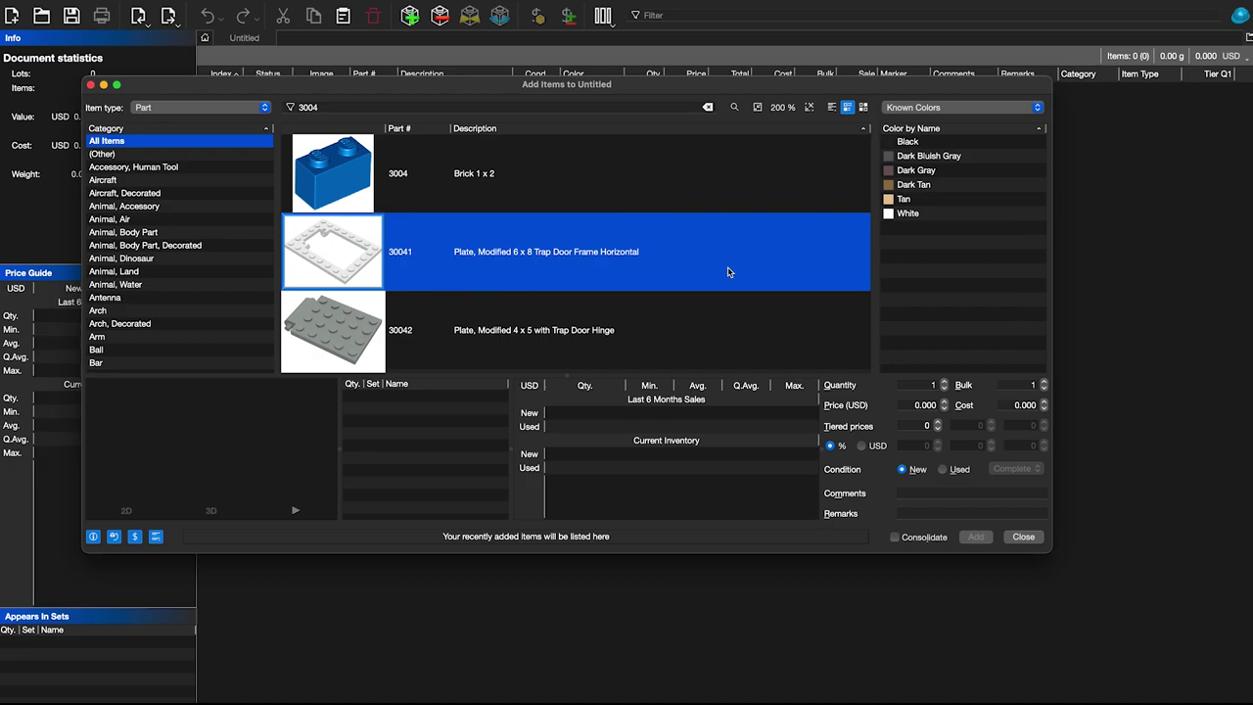
click(583, 193)
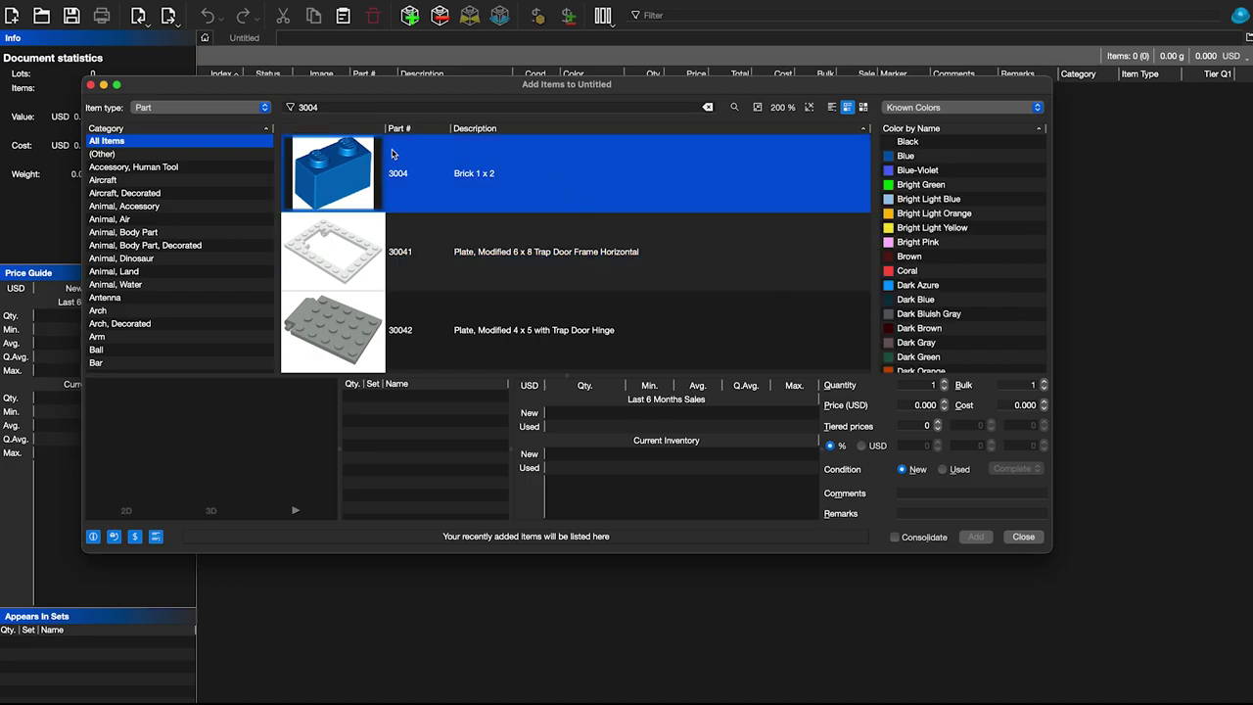
- Review the color filter options, list all colors for part 3004 and choose Blue-Violet
click(959, 107)
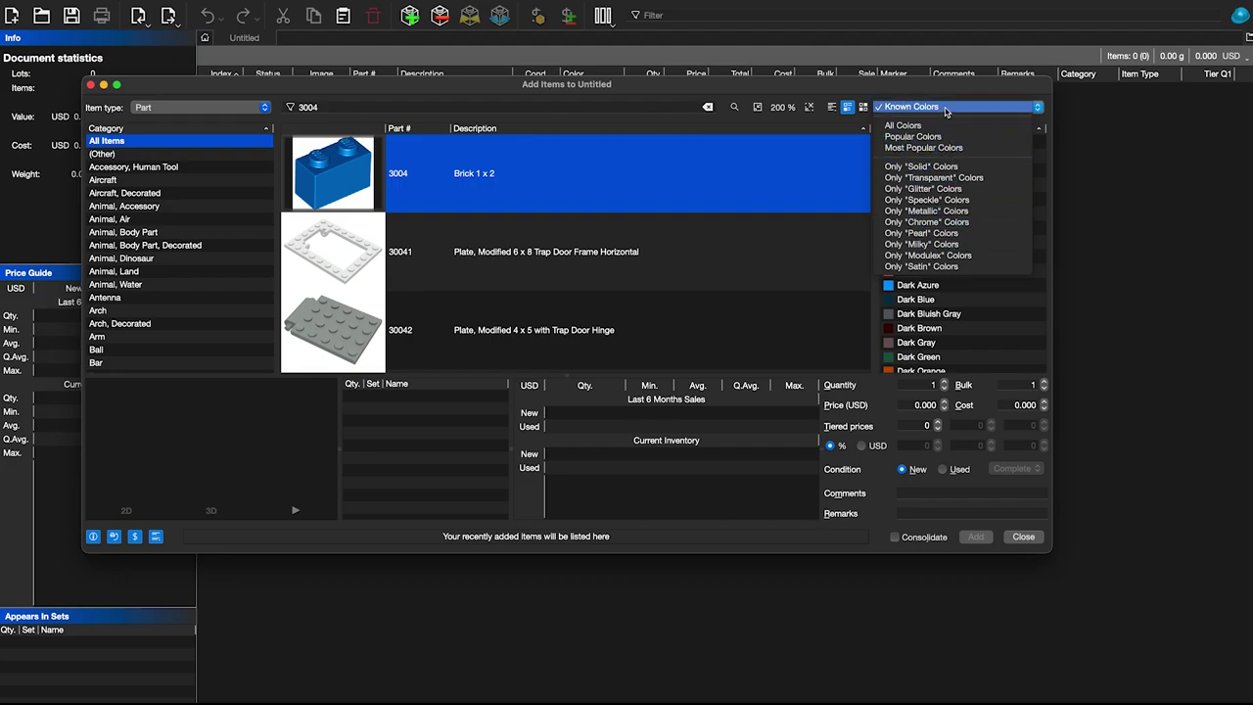
click(945, 109)
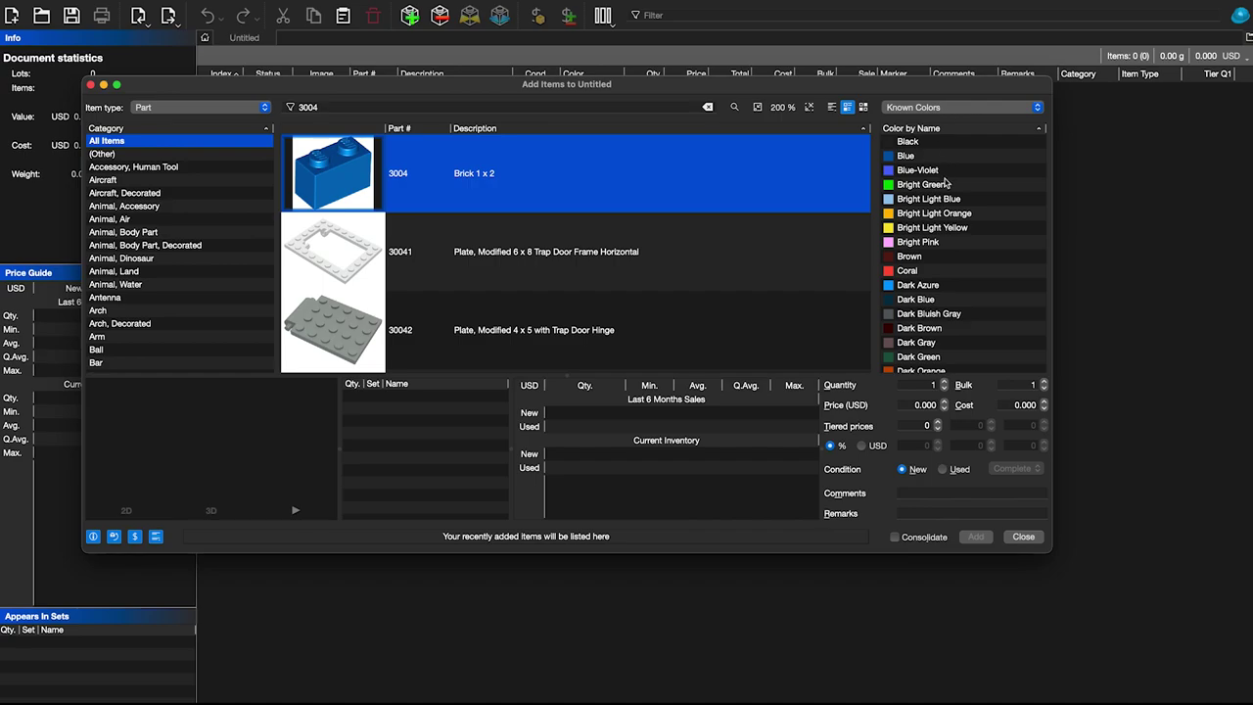
mouse_move(945, 199)
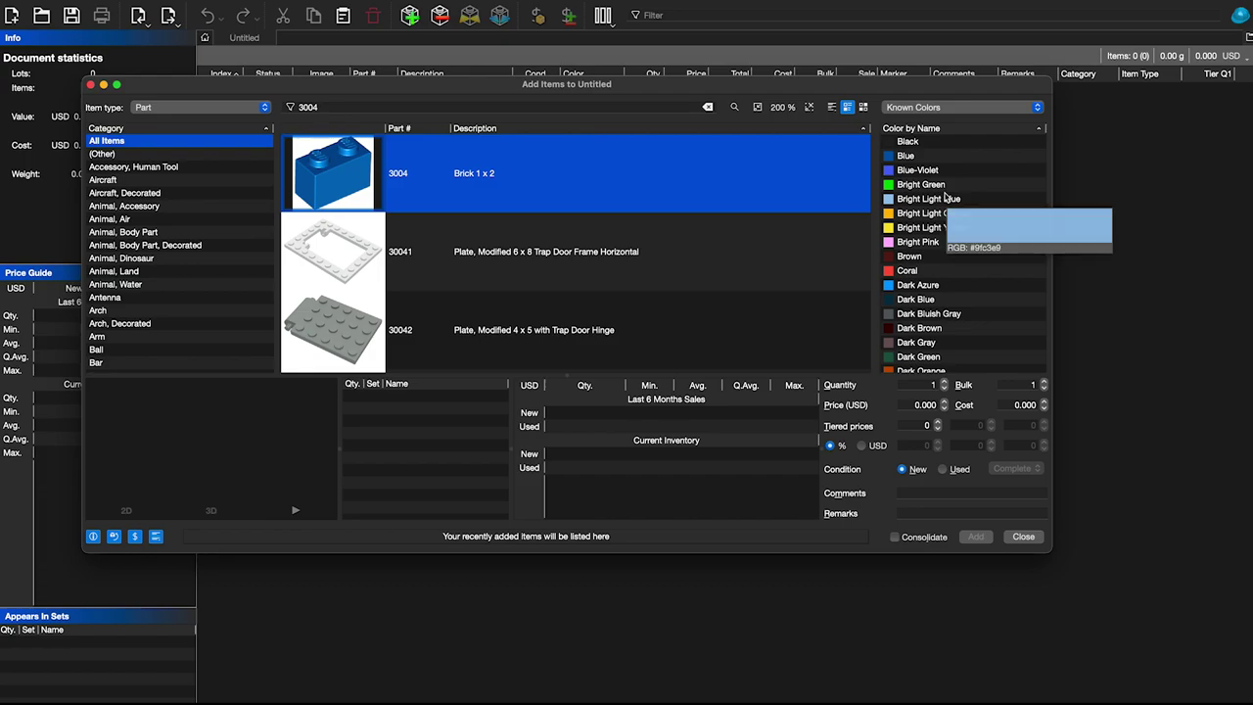
click(957, 108)
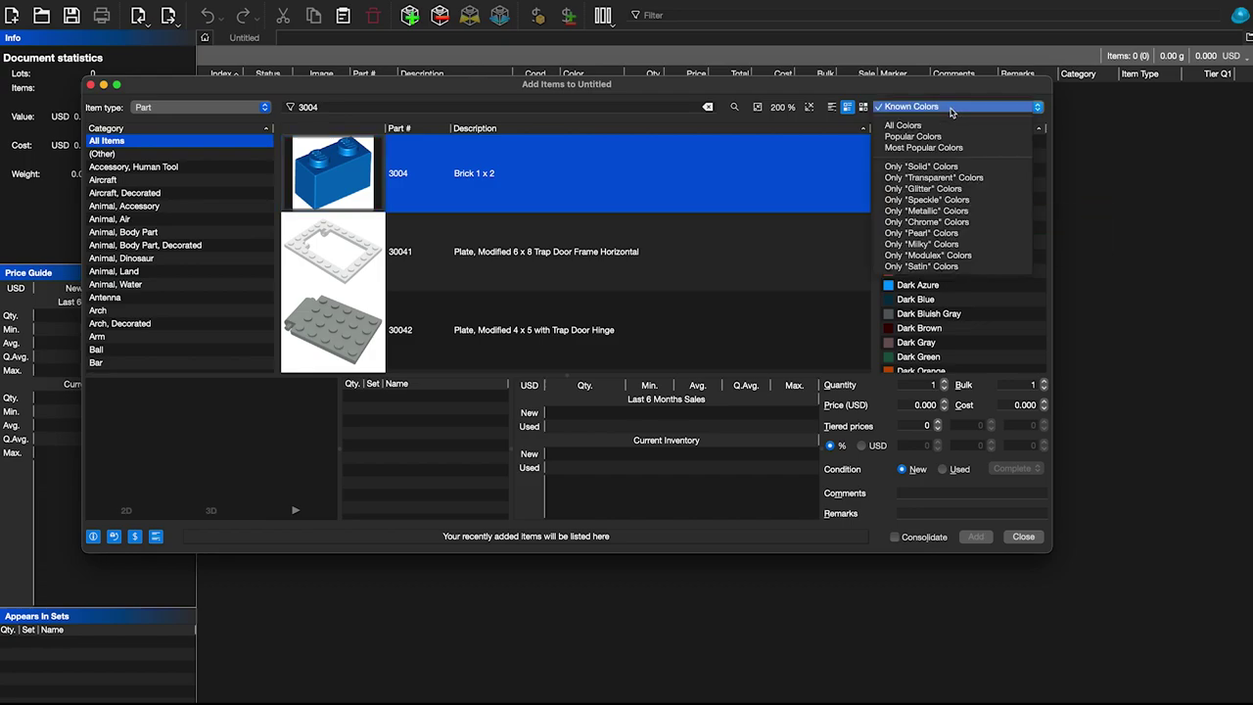
click(945, 124)
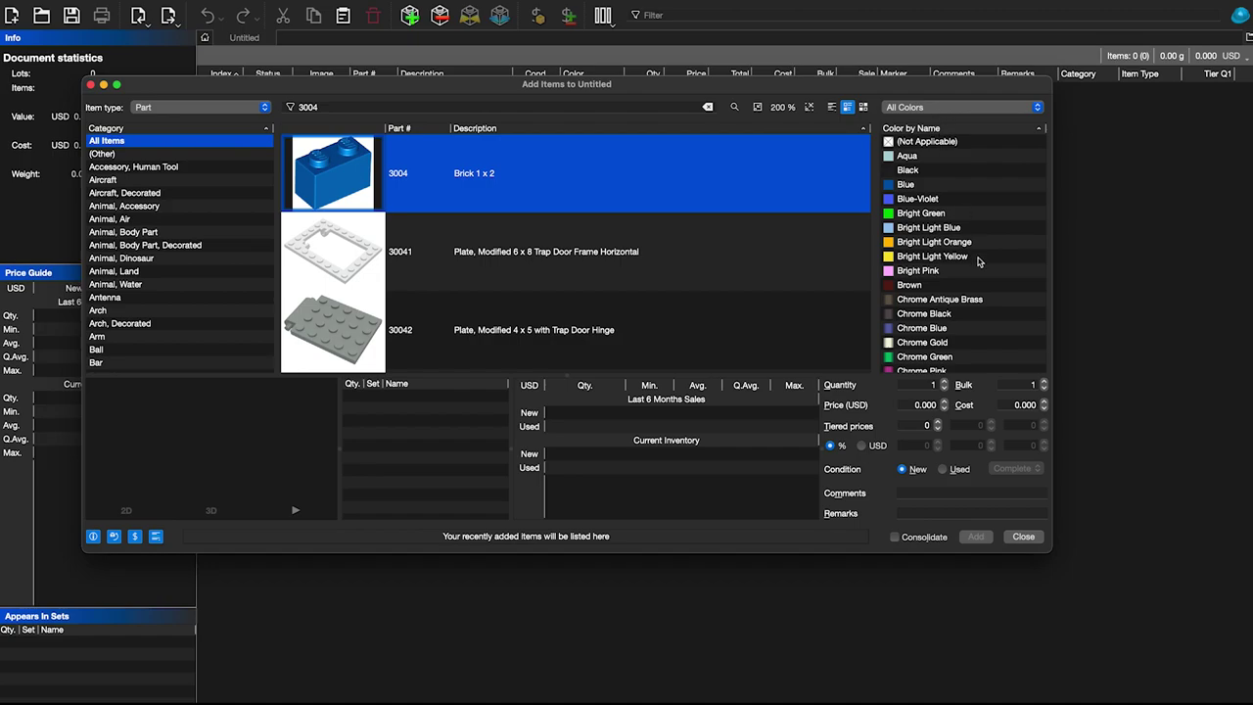
scroll(964, 240, down, 10)
scroll(954, 227, up, 10)
click(921, 199)
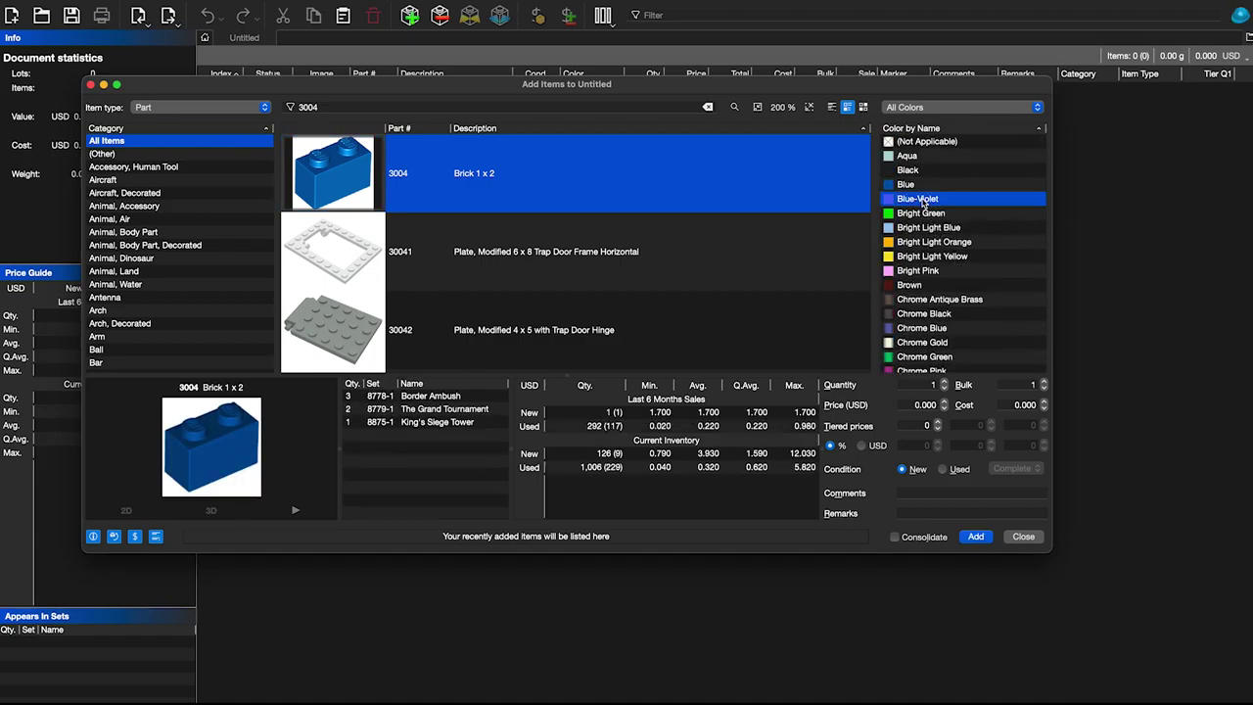
- Limit the color list to known colors and choose Dark Bluish Gray for Brick 1 x 2
click(926, 111)
click(949, 88)
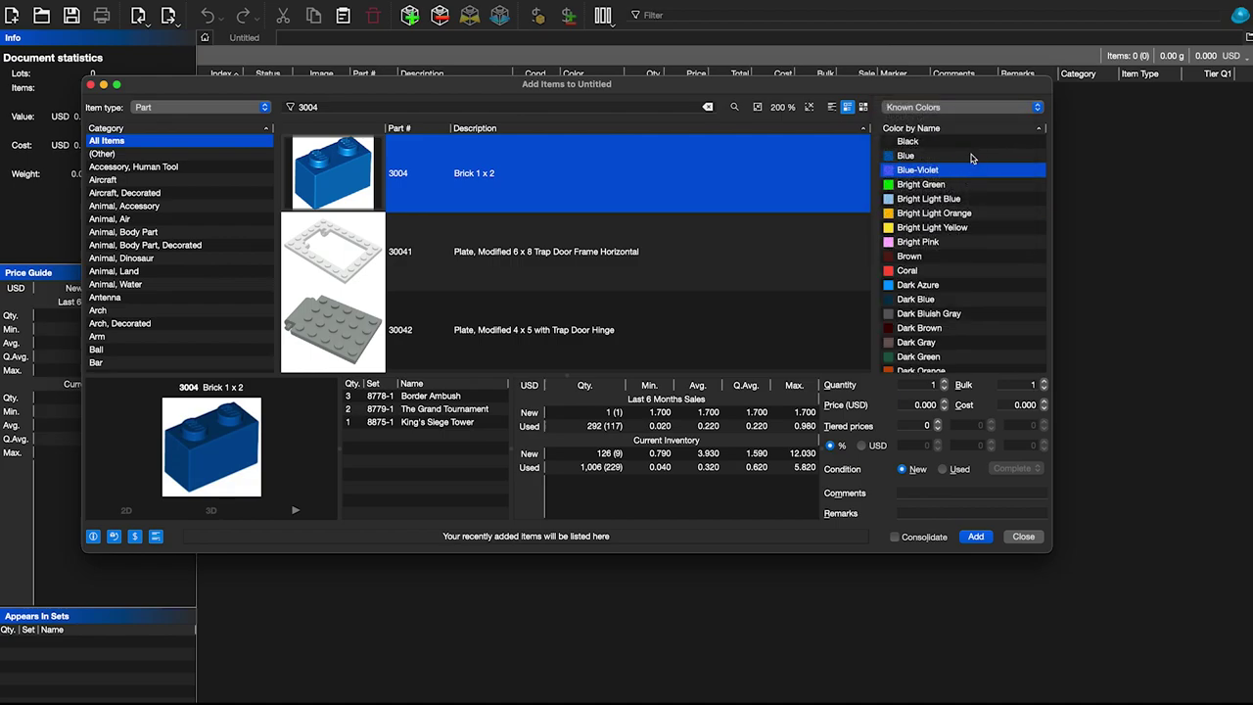
scroll(966, 257, down, 2)
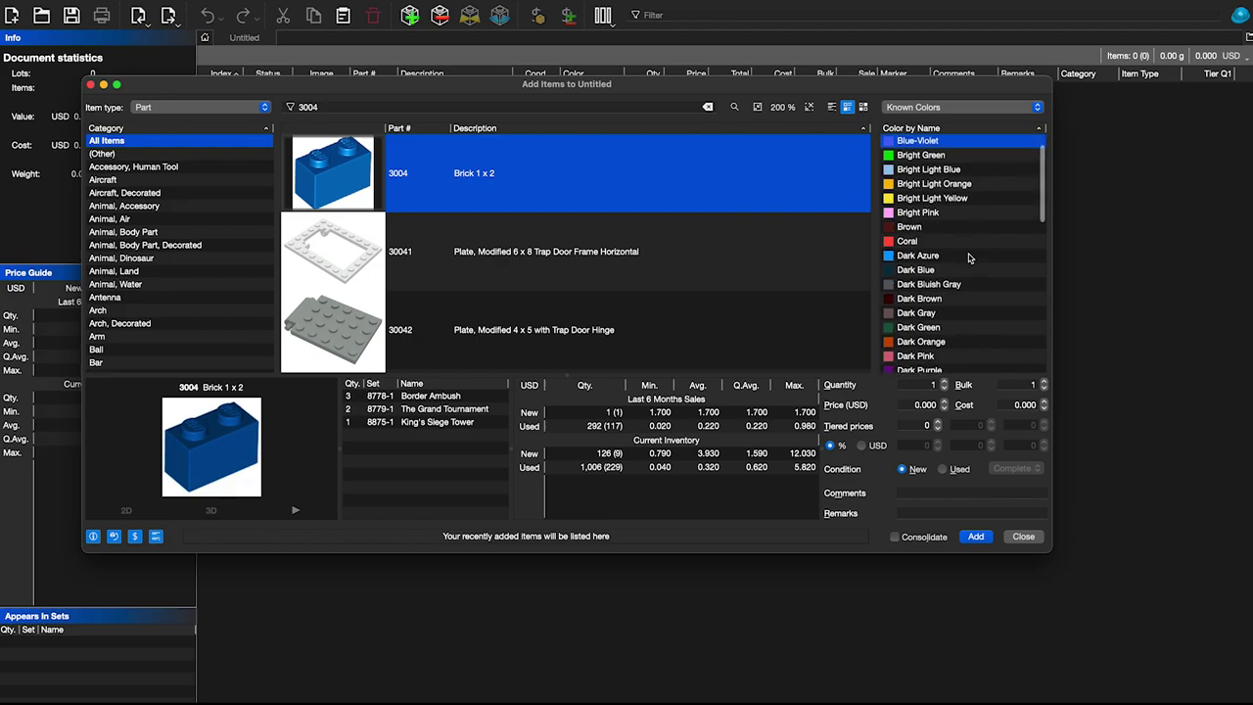
click(948, 284)
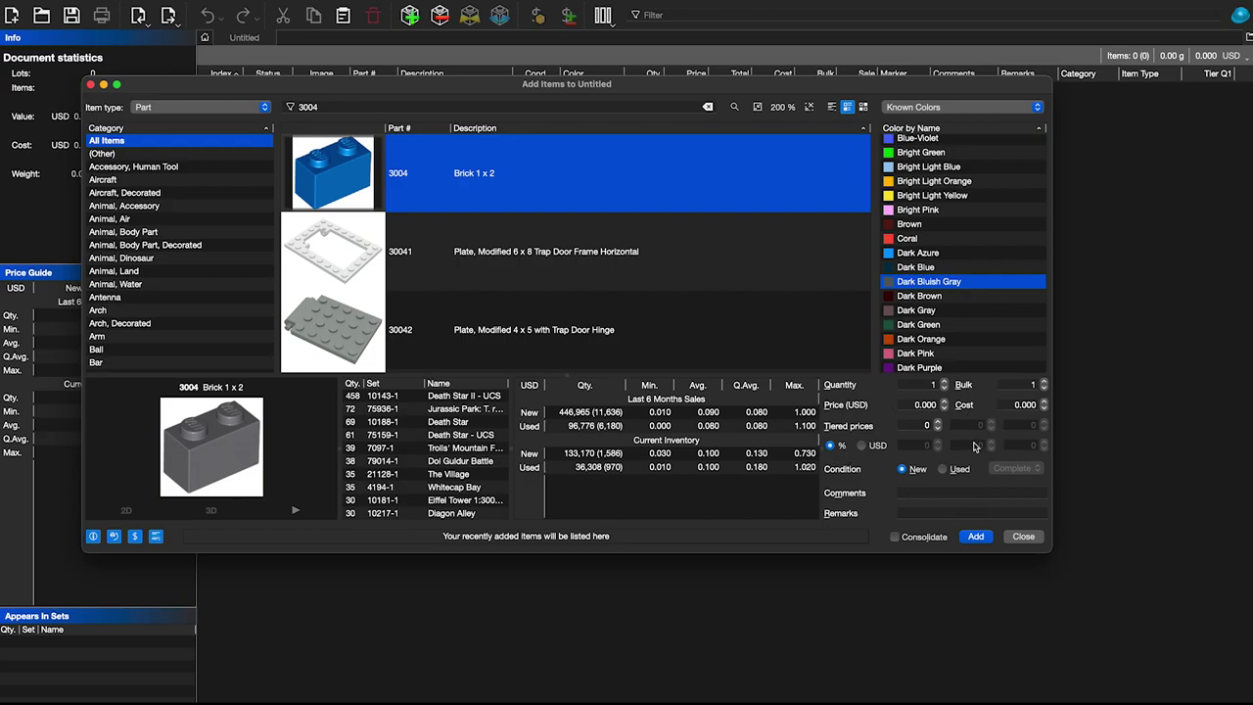
- Set the quantity to 3 and look through the sets containing the brick, keeping Dark Bluish Gray as its color
click(924, 383)
scroll(395, 416, down, 15)
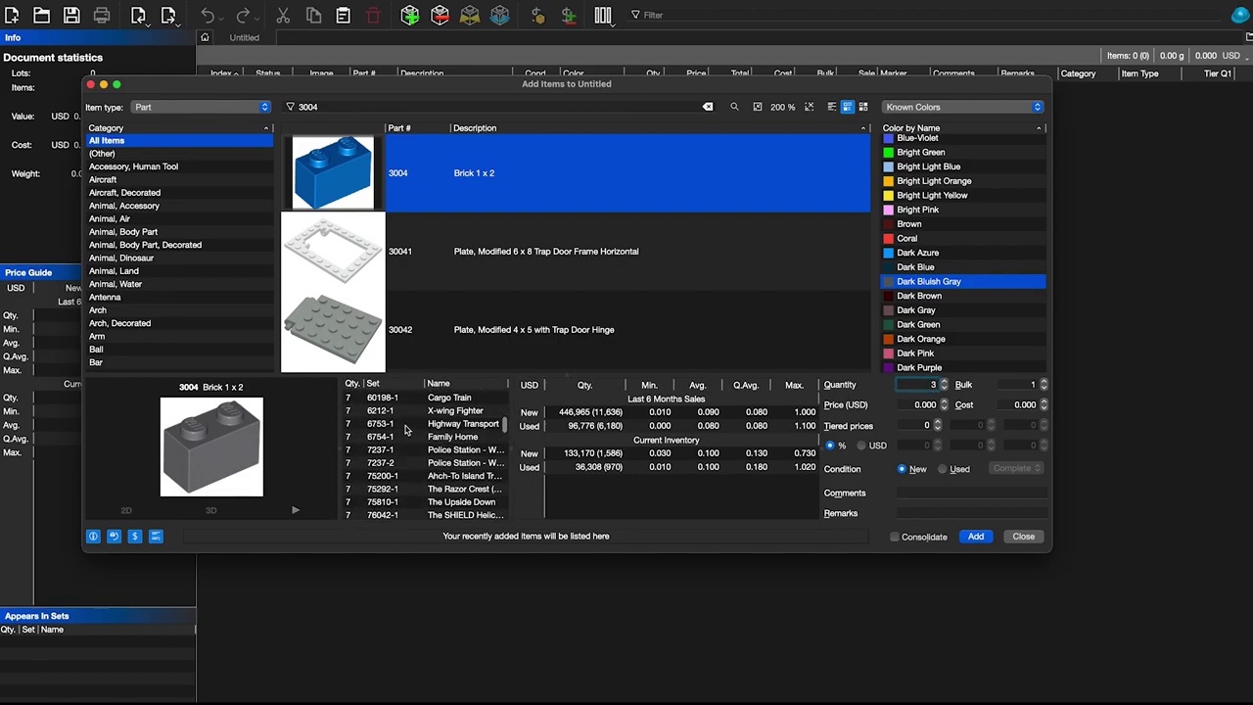
scroll(405, 429, down, 10)
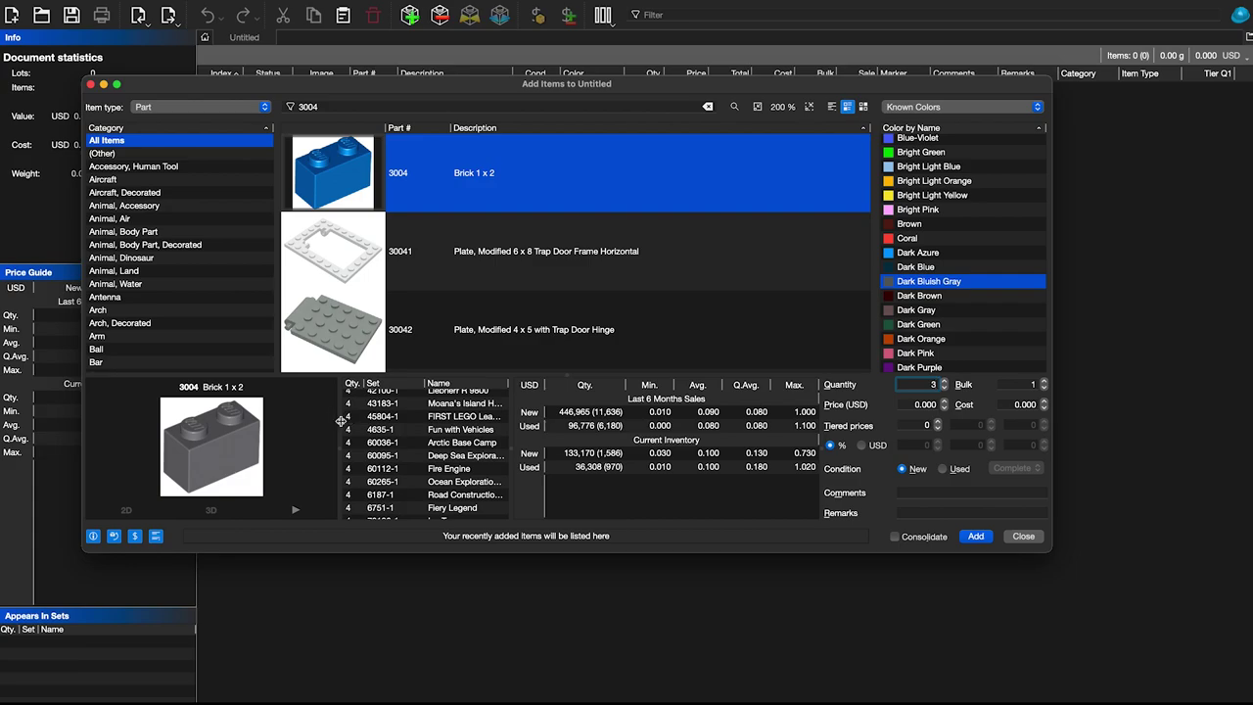
click(938, 267)
click(938, 282)
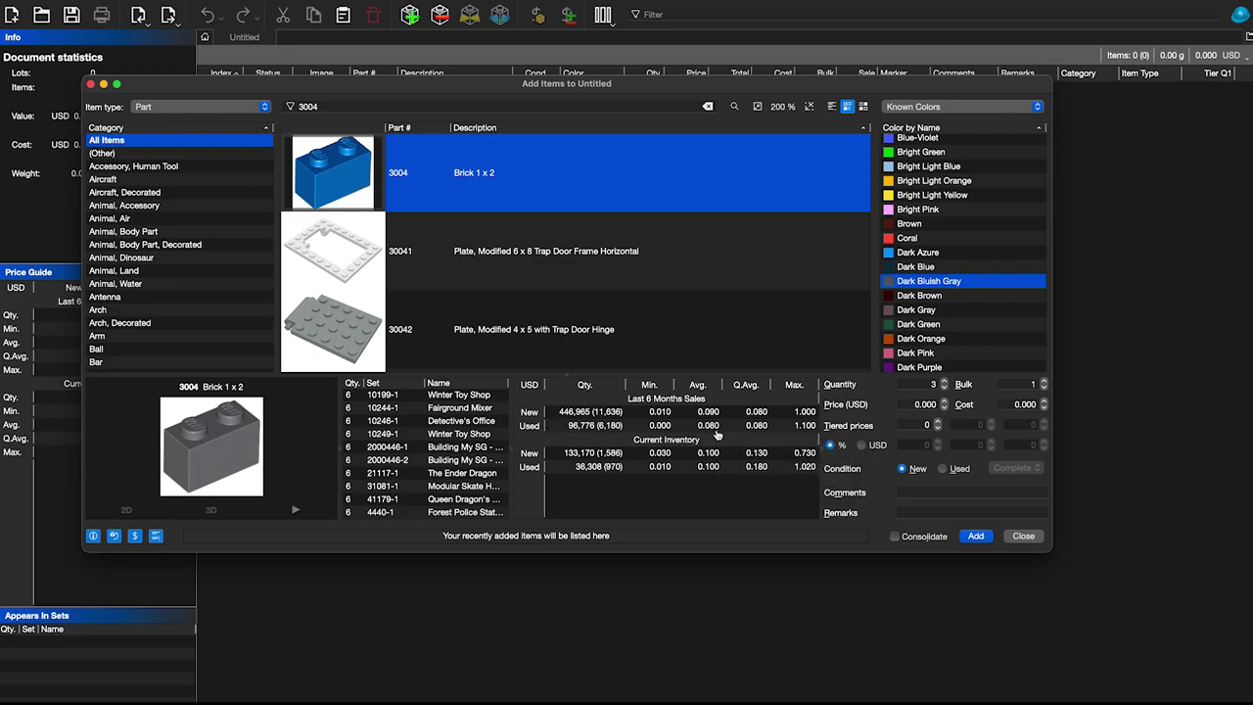
- Set the price of the Dark Bluish Gray brick to 8 USD
click(925, 404)
text(0.080)
text(8)
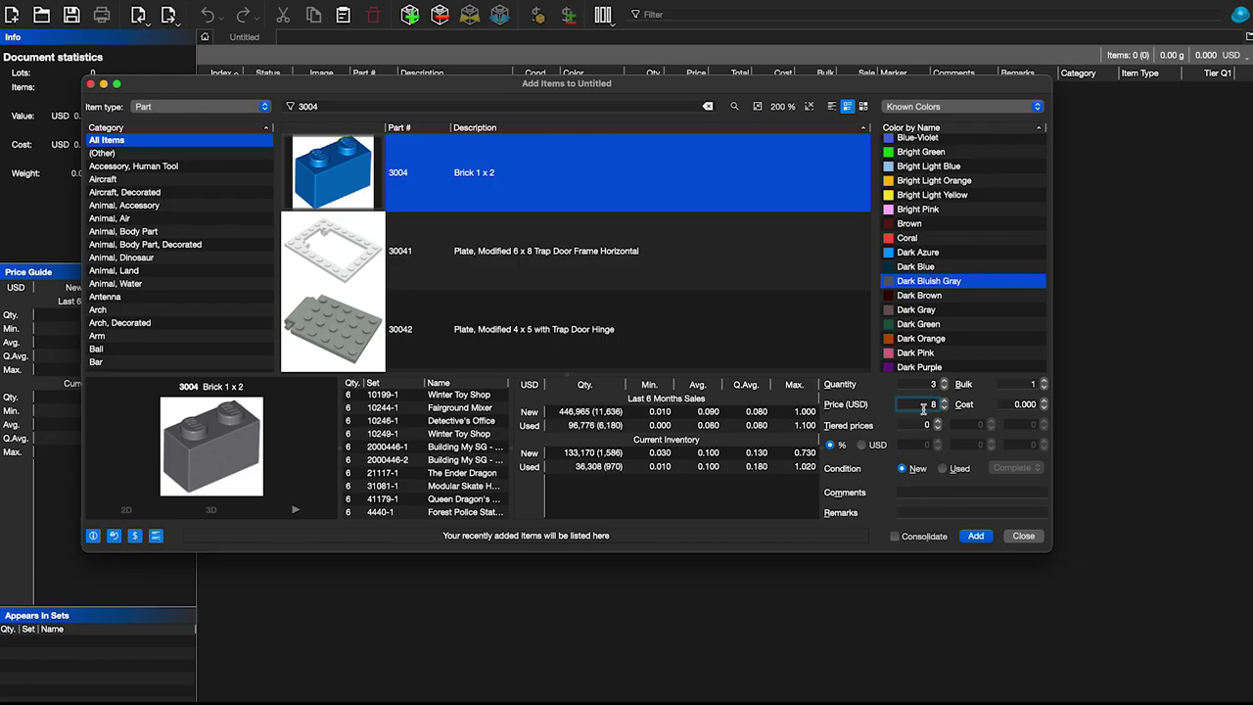
- Try a bulk value of 3 and tiered prices in USD, and restore bulk 1 and percentage tiers
click(1043, 383)
click(1043, 382)
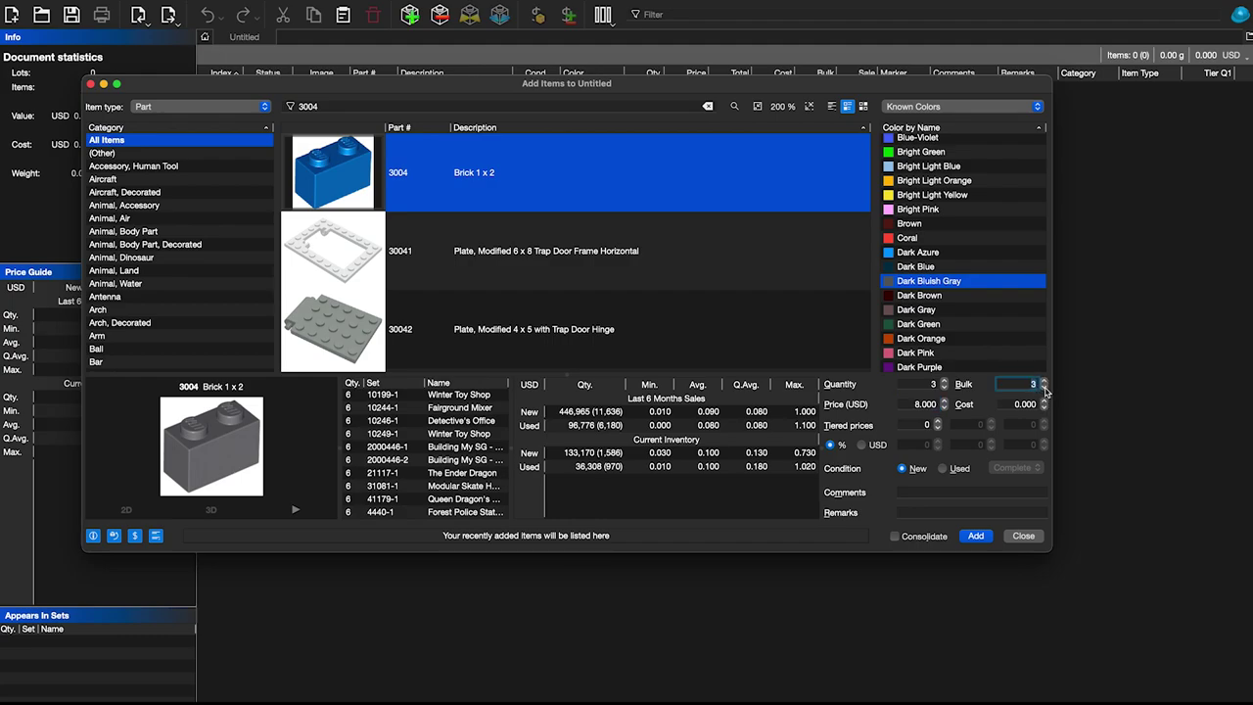
click(1044, 389)
click(861, 446)
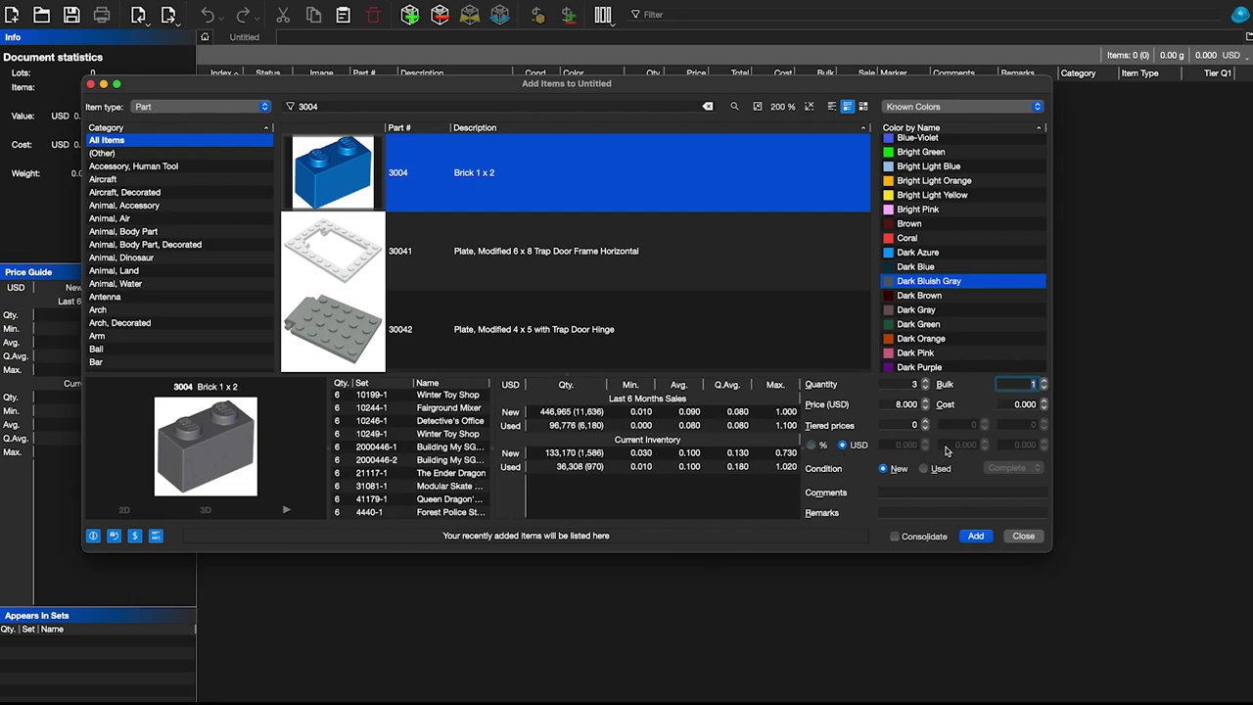
click(812, 446)
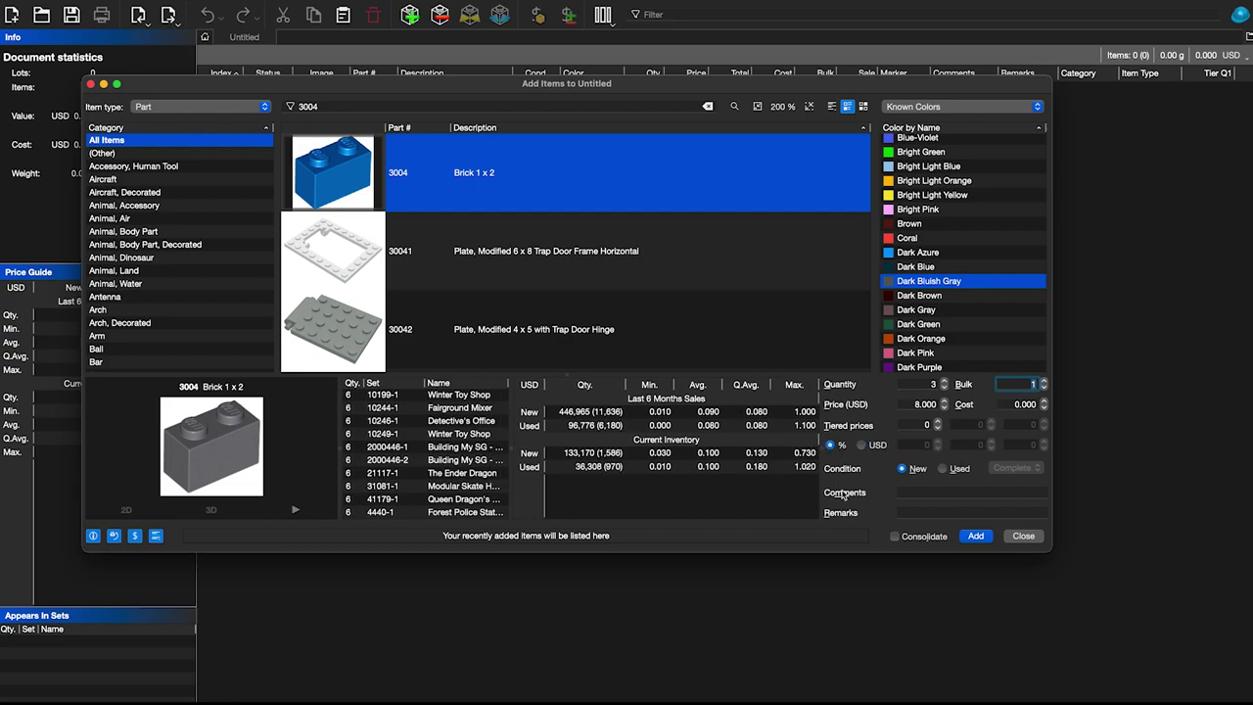
- Add the 3 Dark Bluish Gray bricks as Used with the comment "bad condition", and uncover the document's item list
click(944, 469)
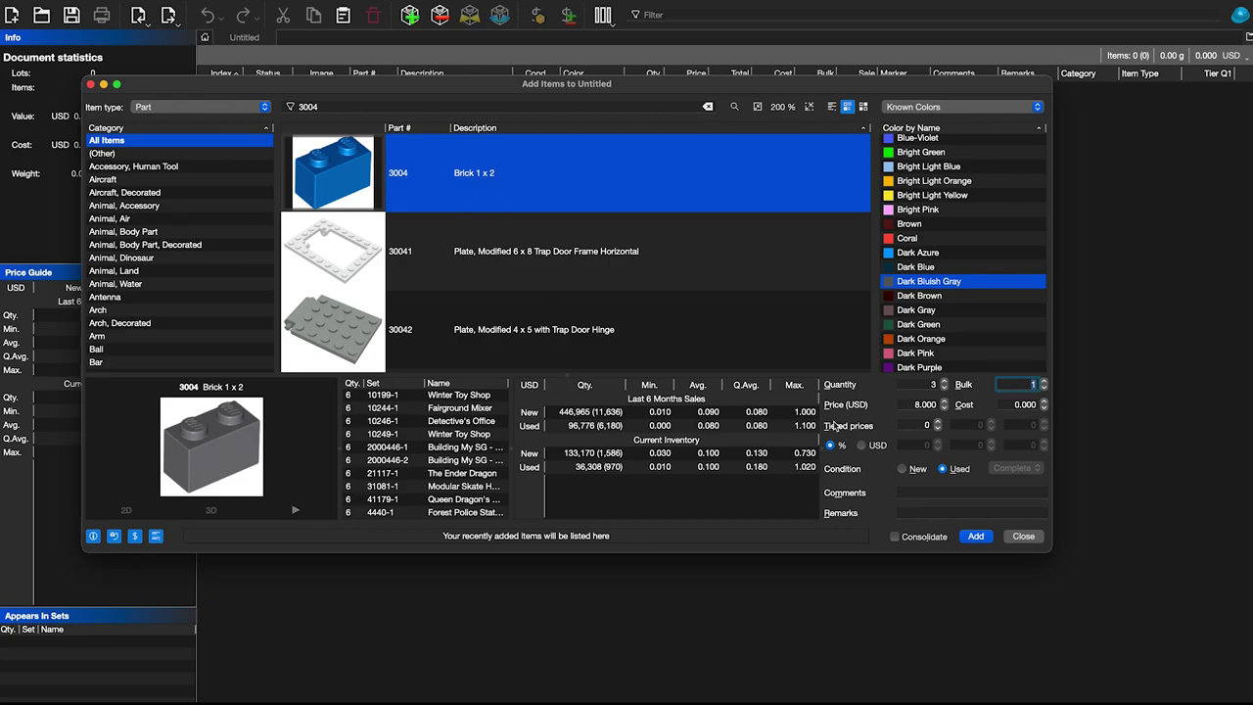
click(931, 486)
click(937, 510)
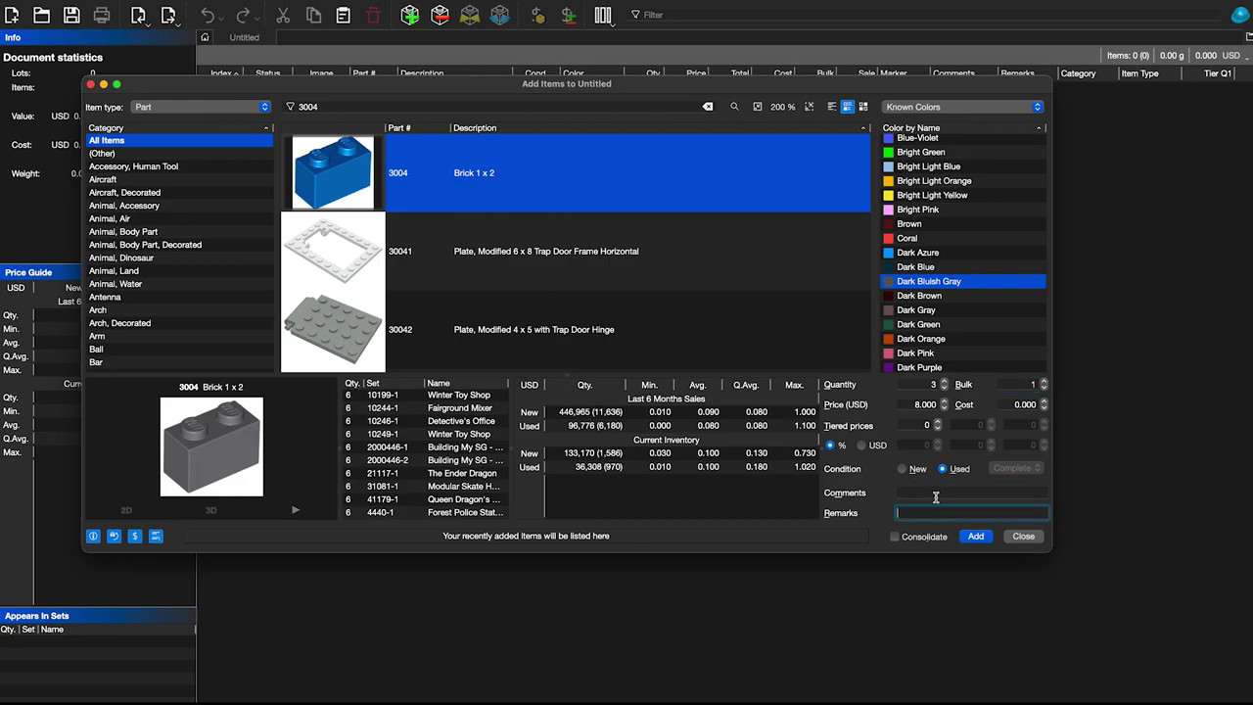
click(935, 494)
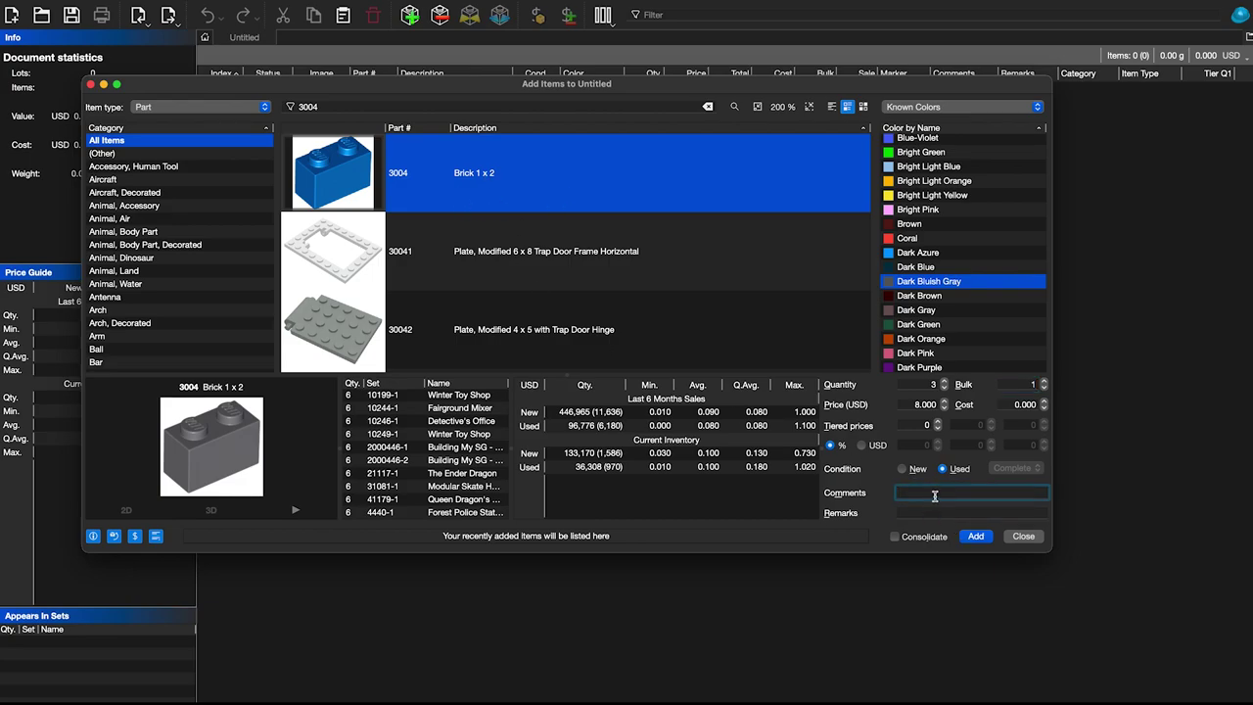
text(bad condition)
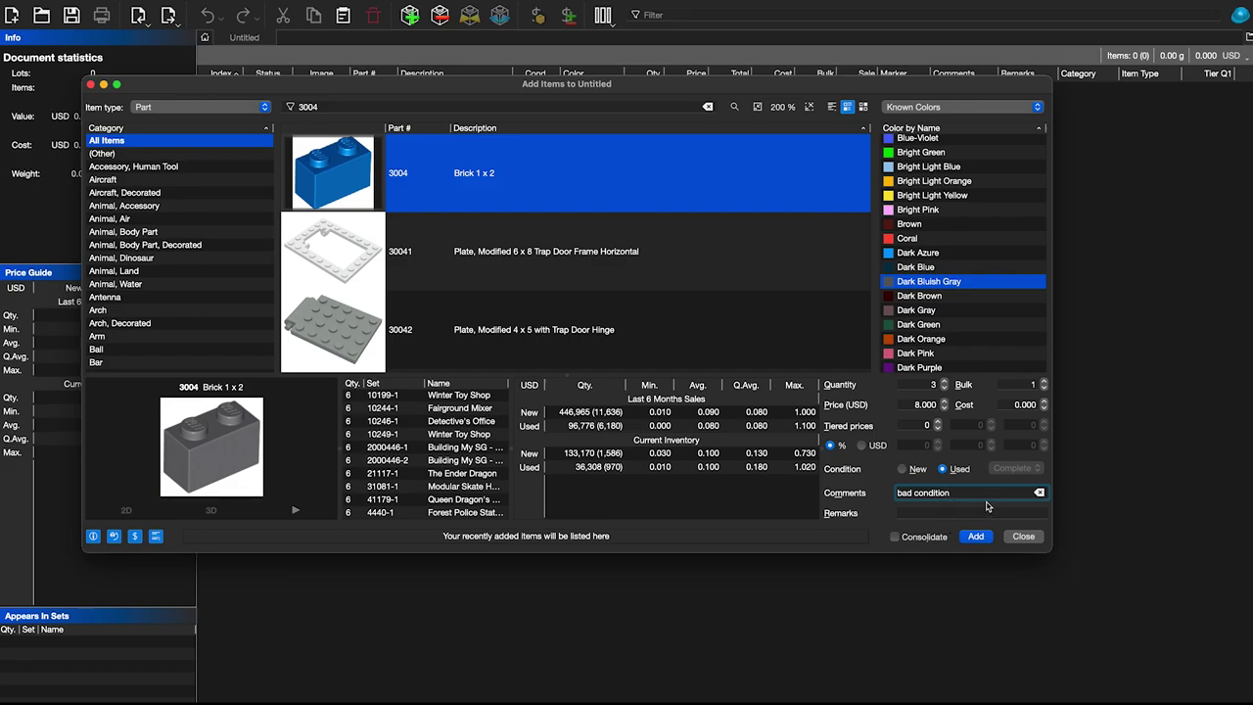
triple_click(967, 494)
click(981, 539)
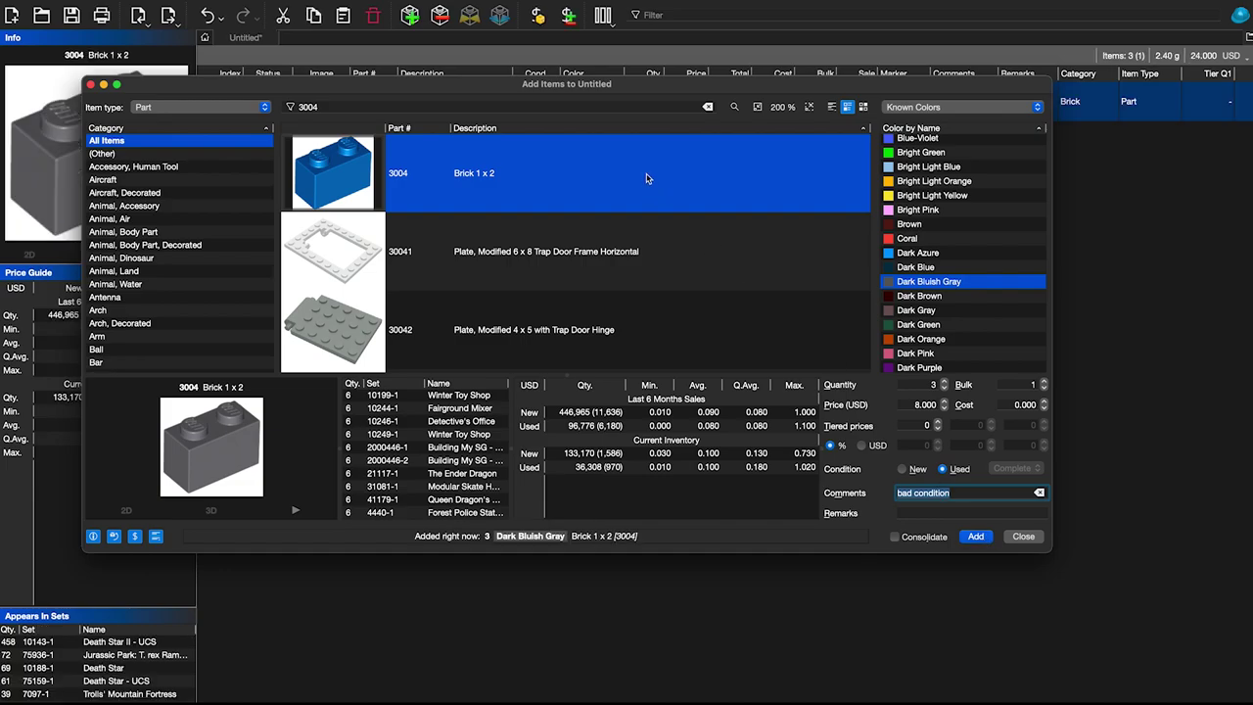
drag(590, 84, 639, 199)
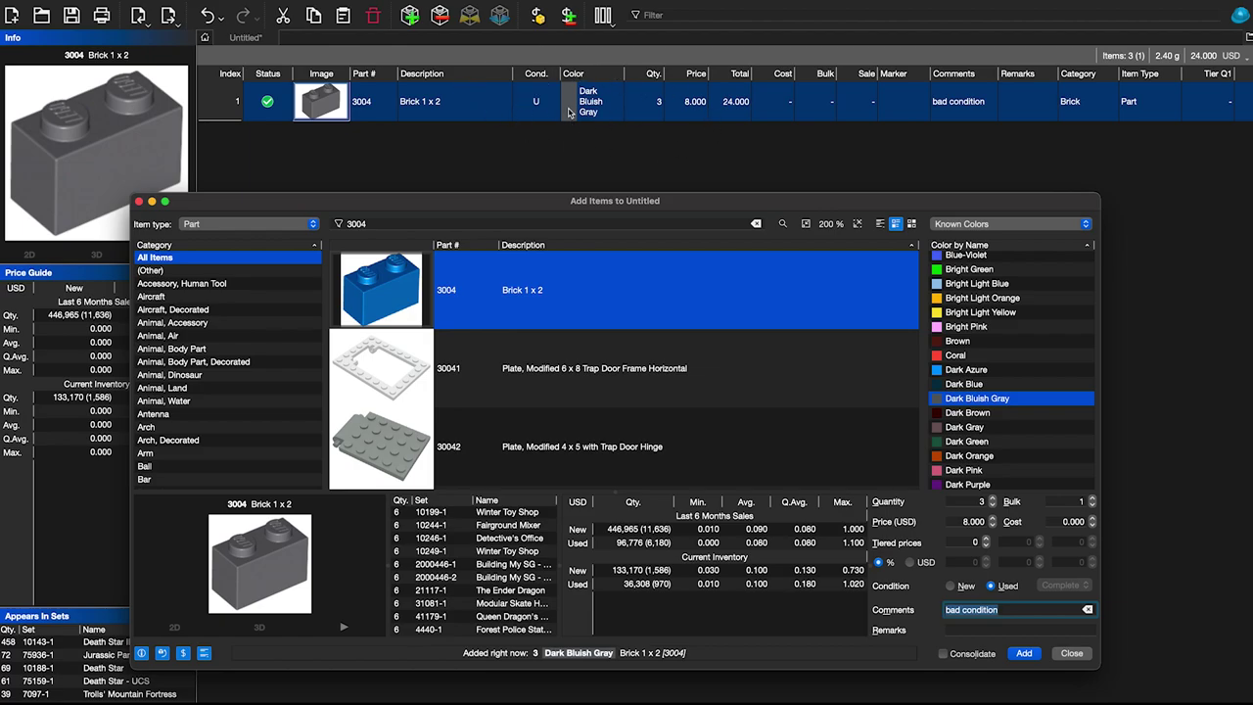
drag(808, 205, 797, 176)
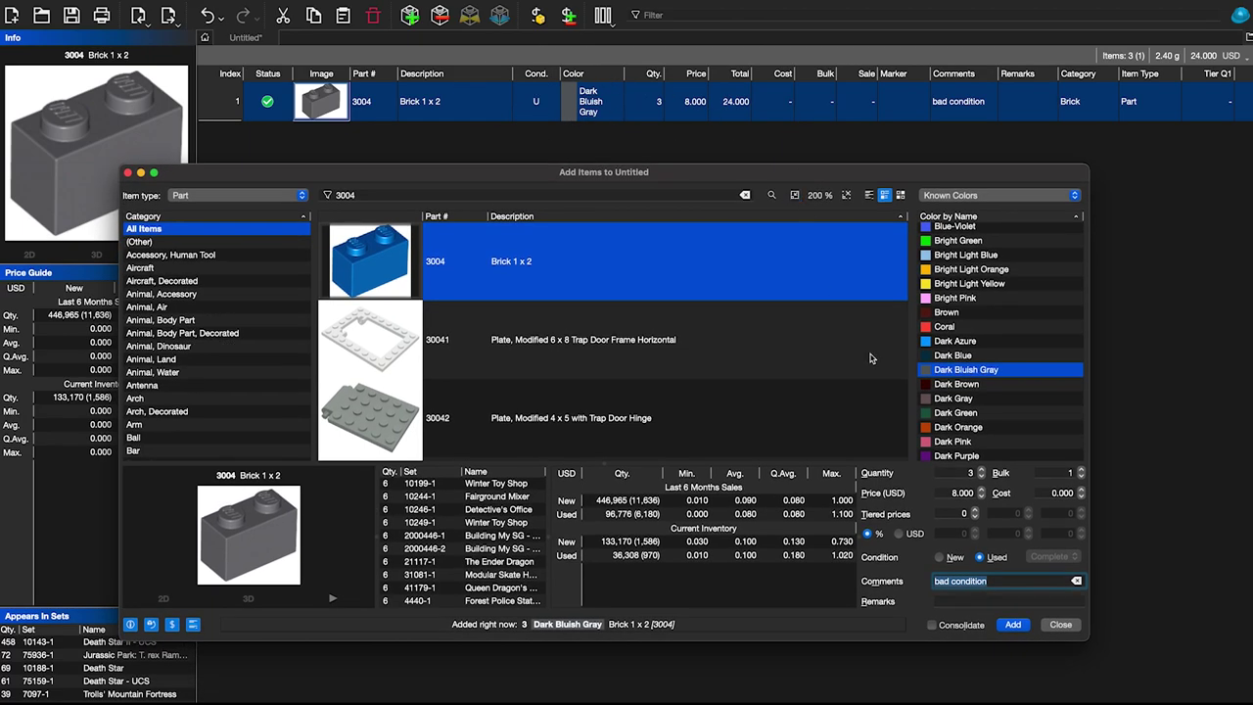
- Add a separate lot of 5 Dark Bluish Gray bricks with the comment "good condition" and return to the item list
click(972, 473)
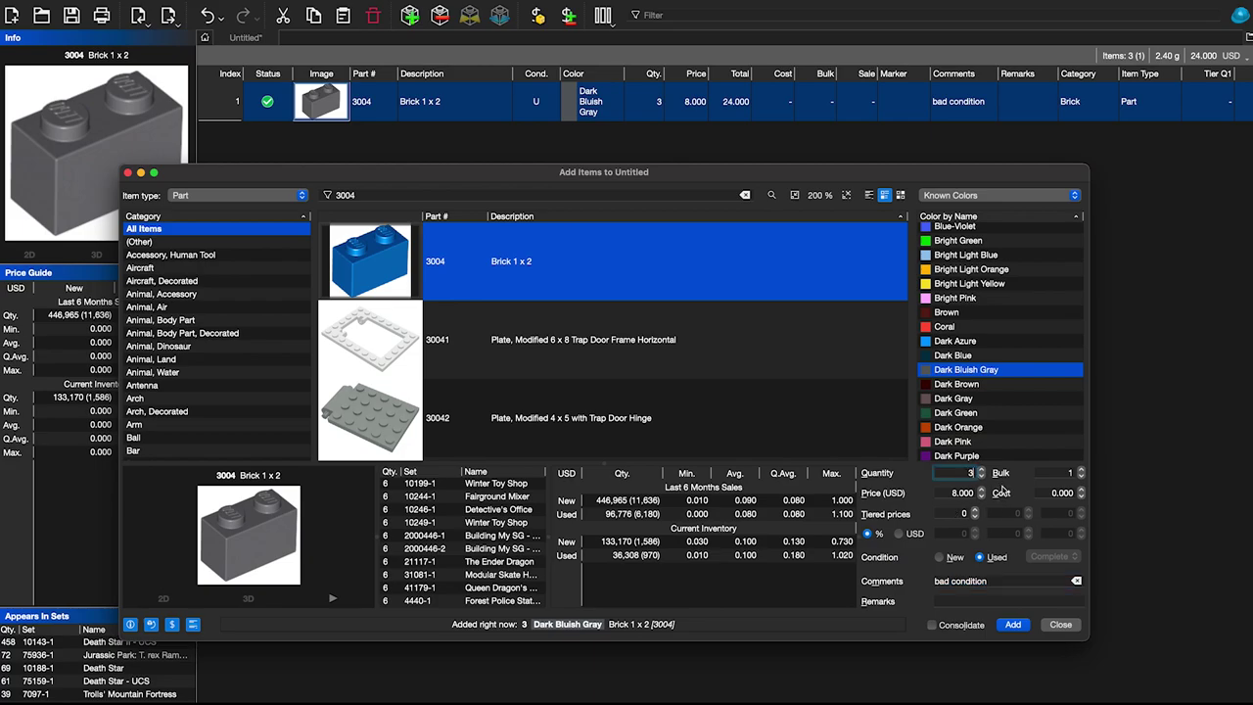
click(999, 581)
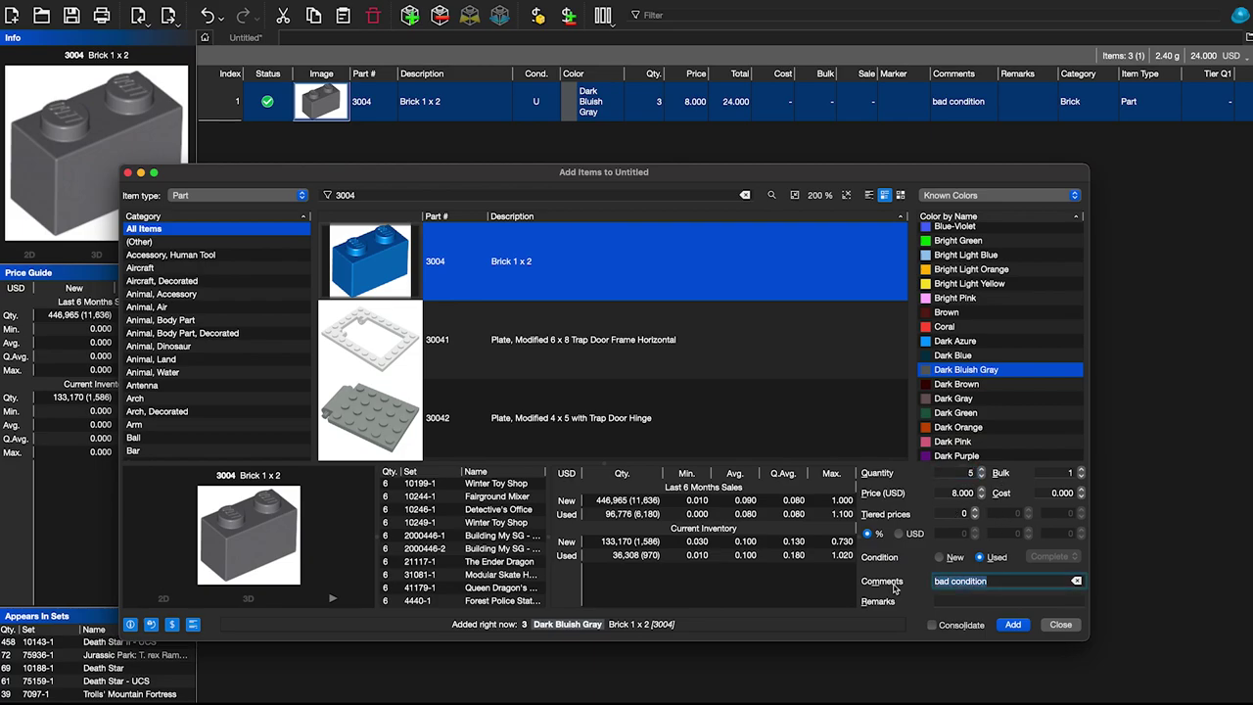
text(goo)
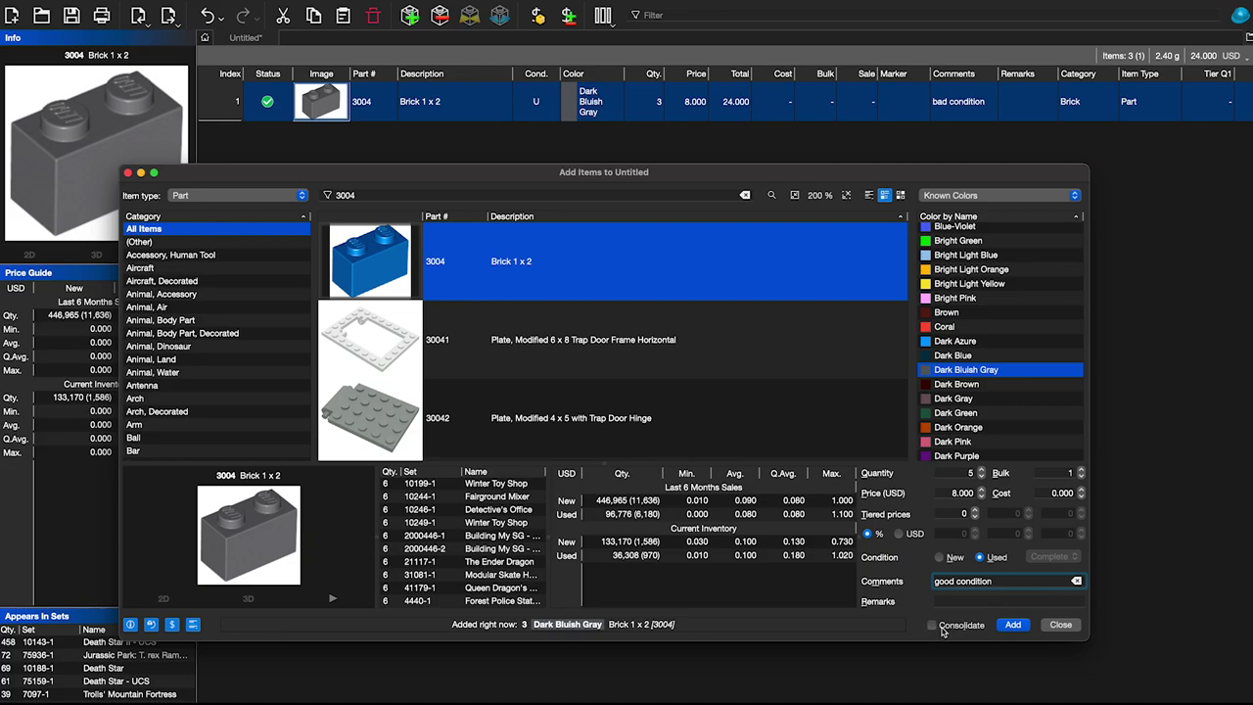
click(1014, 624)
drag(819, 172, 882, 204)
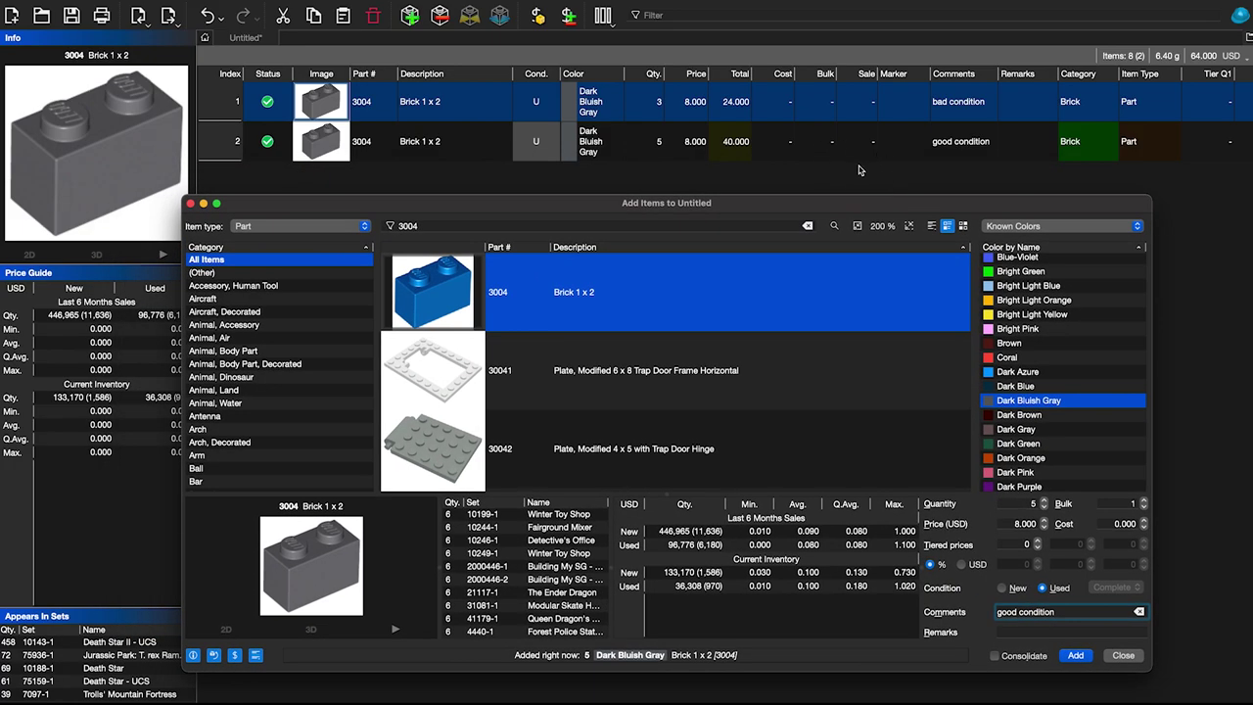
key(Escape)
click(481, 93)
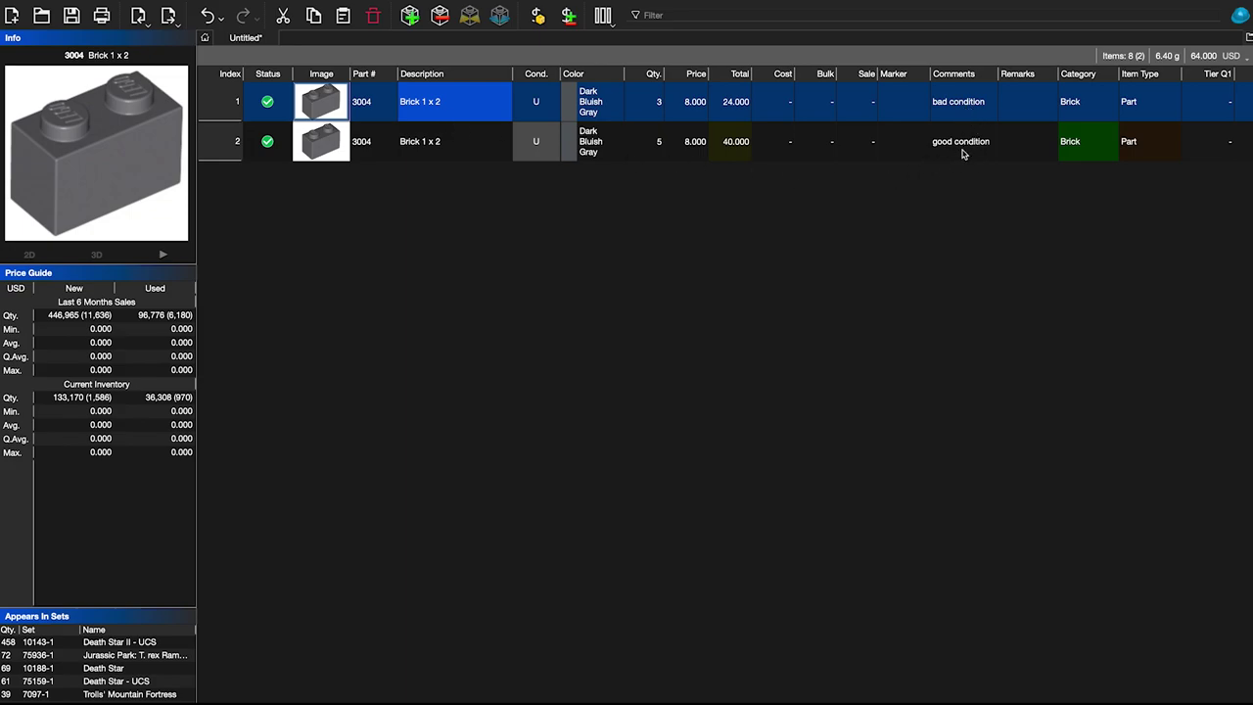
- Add 3 more "good condition" bricks with Consolidate enabled and select the quantity of the second lot
click(410, 15)
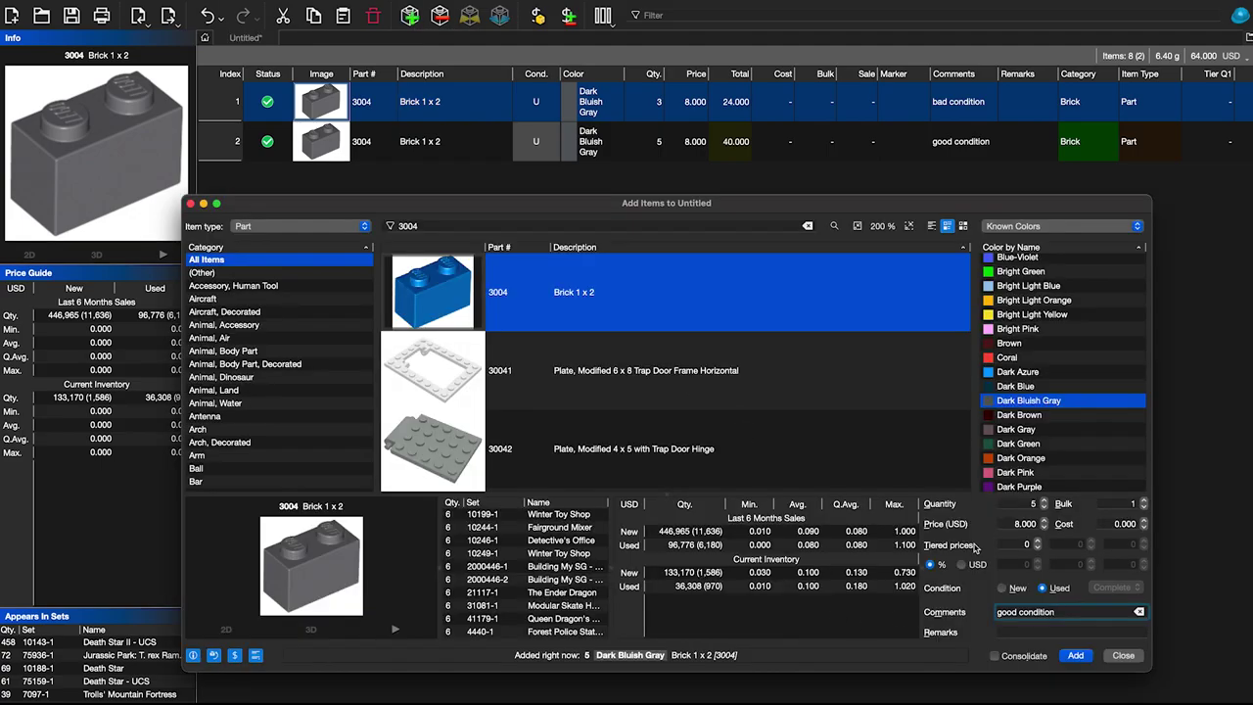
click(1028, 503)
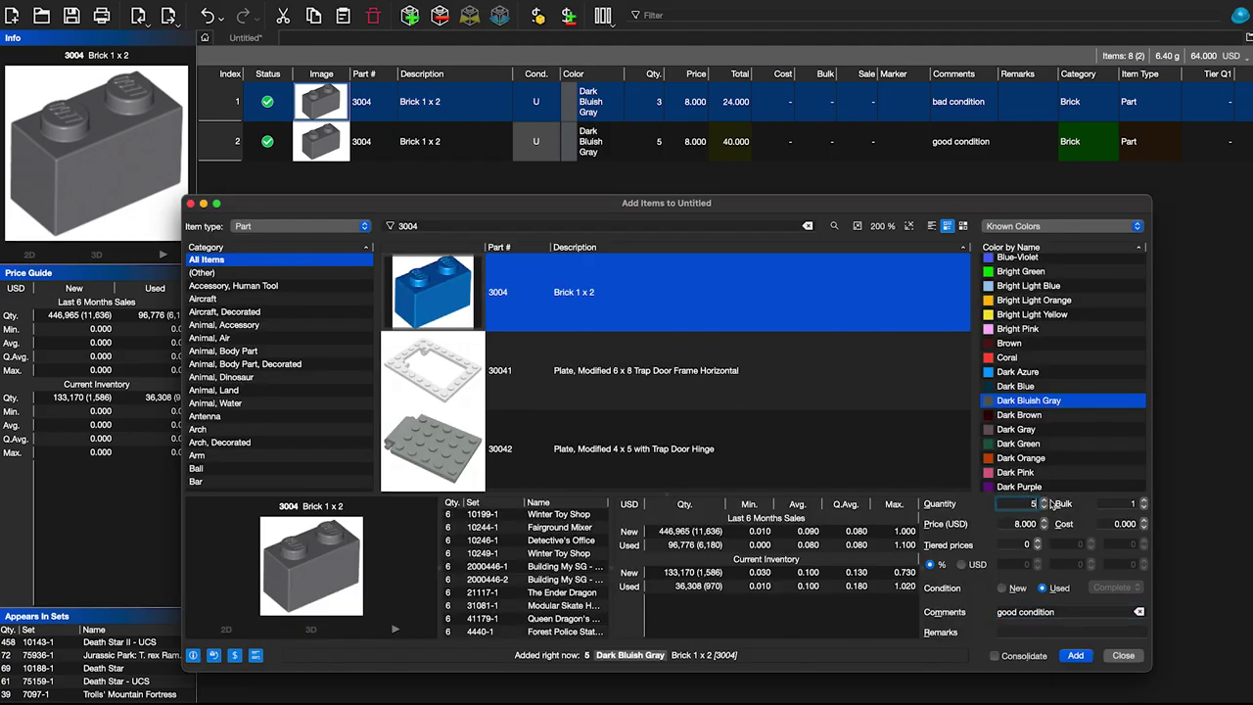
click(994, 655)
click(1081, 655)
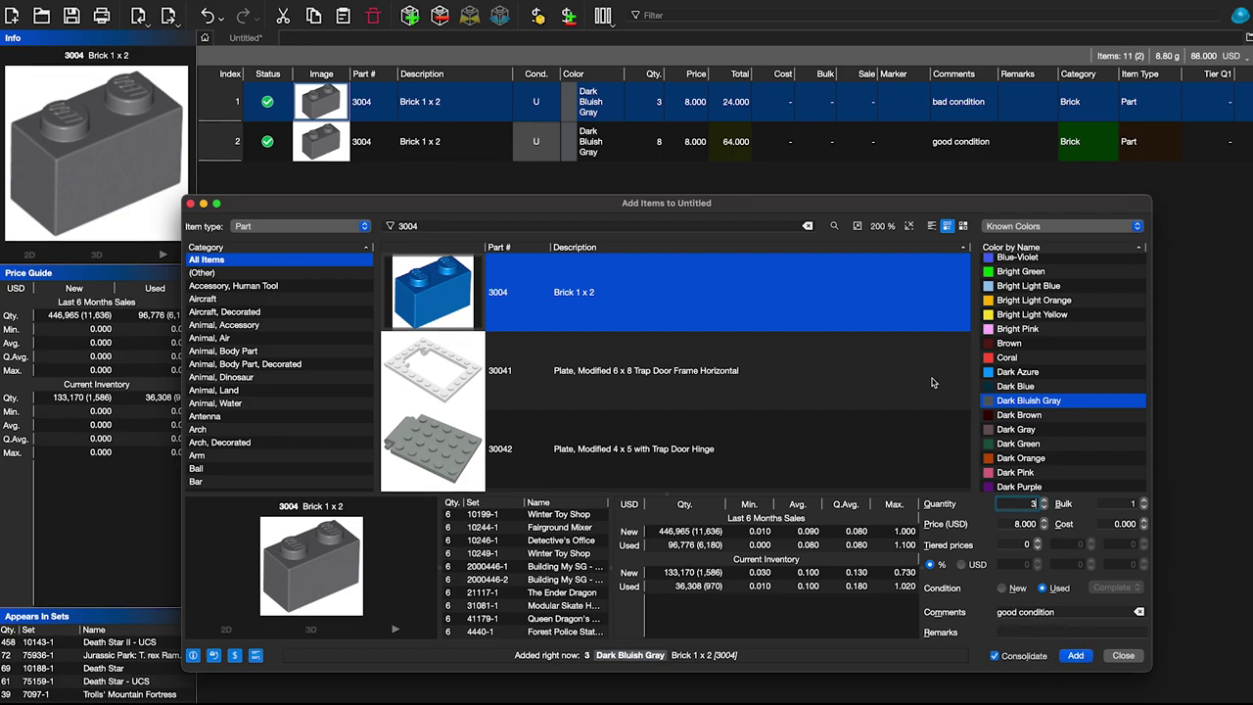
key(Escape)
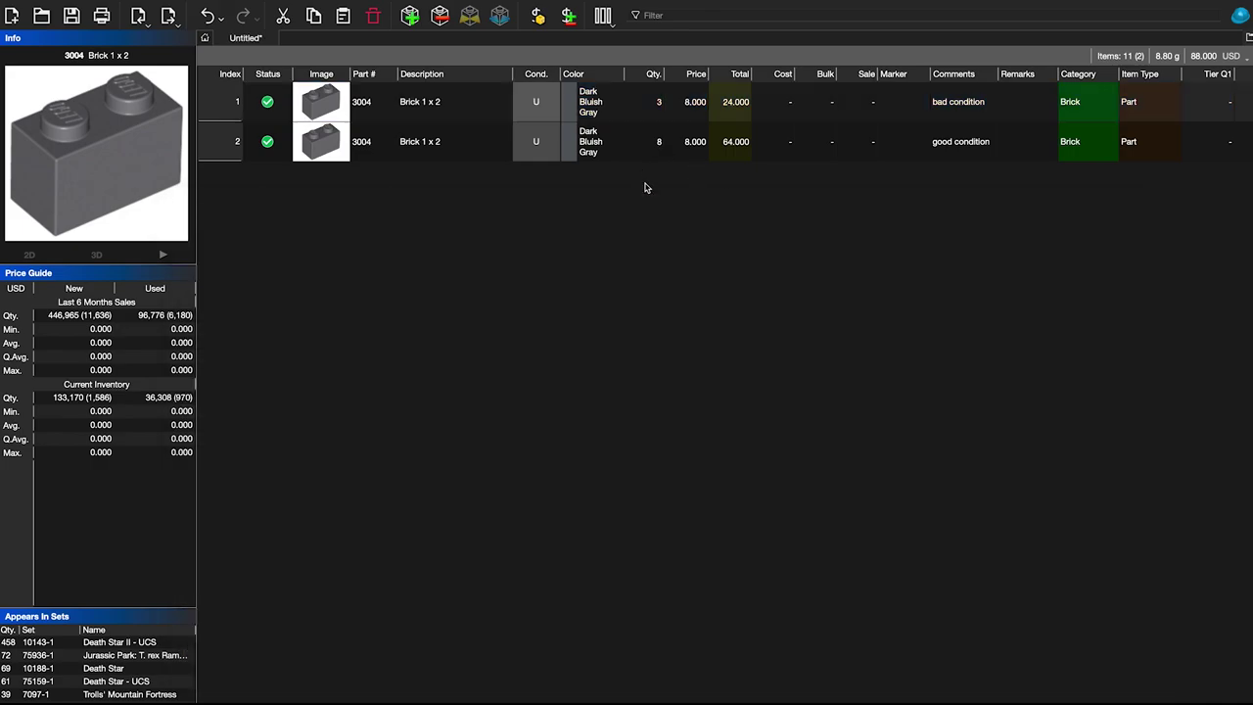
click(646, 145)
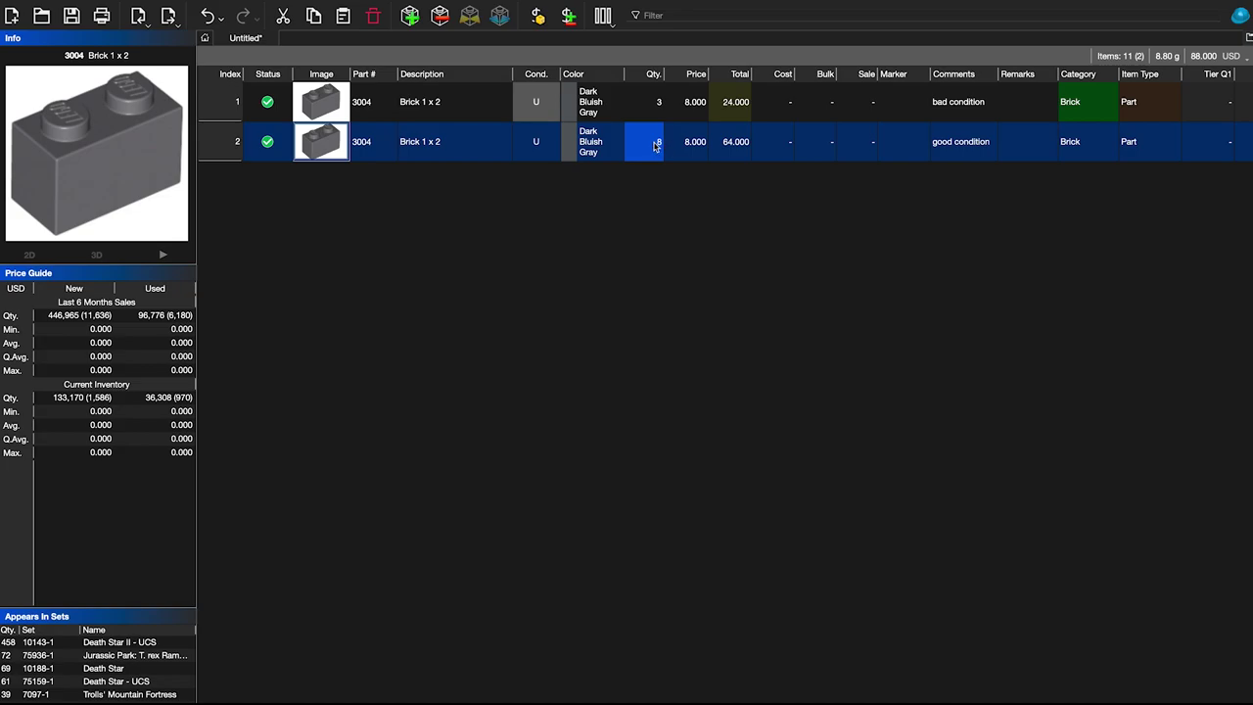
- Reopen the form for adding items and reset the price to 0 USD
click(412, 20)
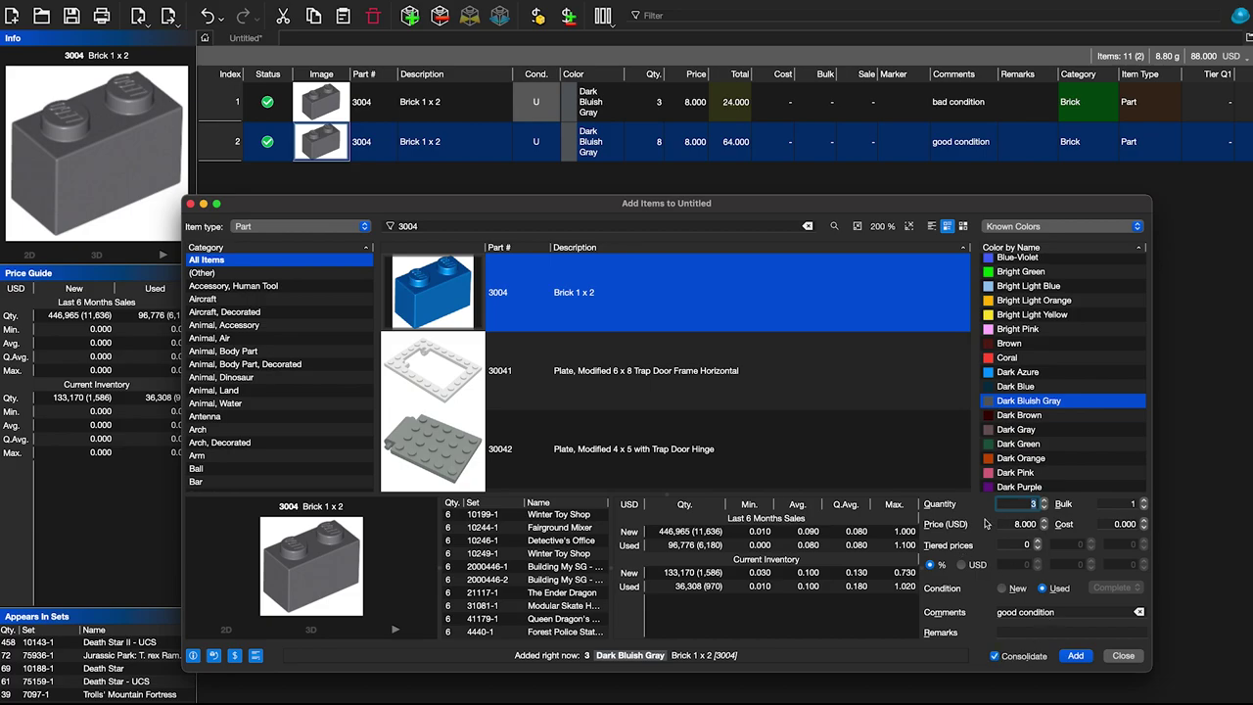
click(1124, 658)
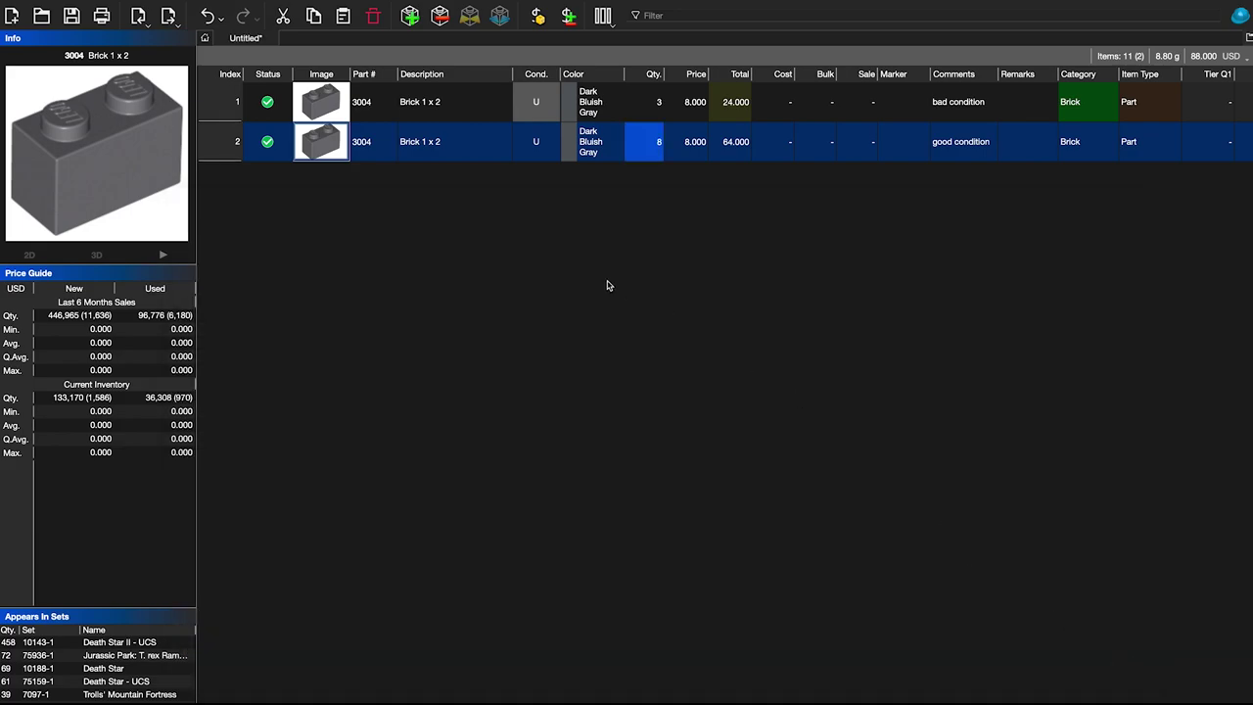
click(409, 20)
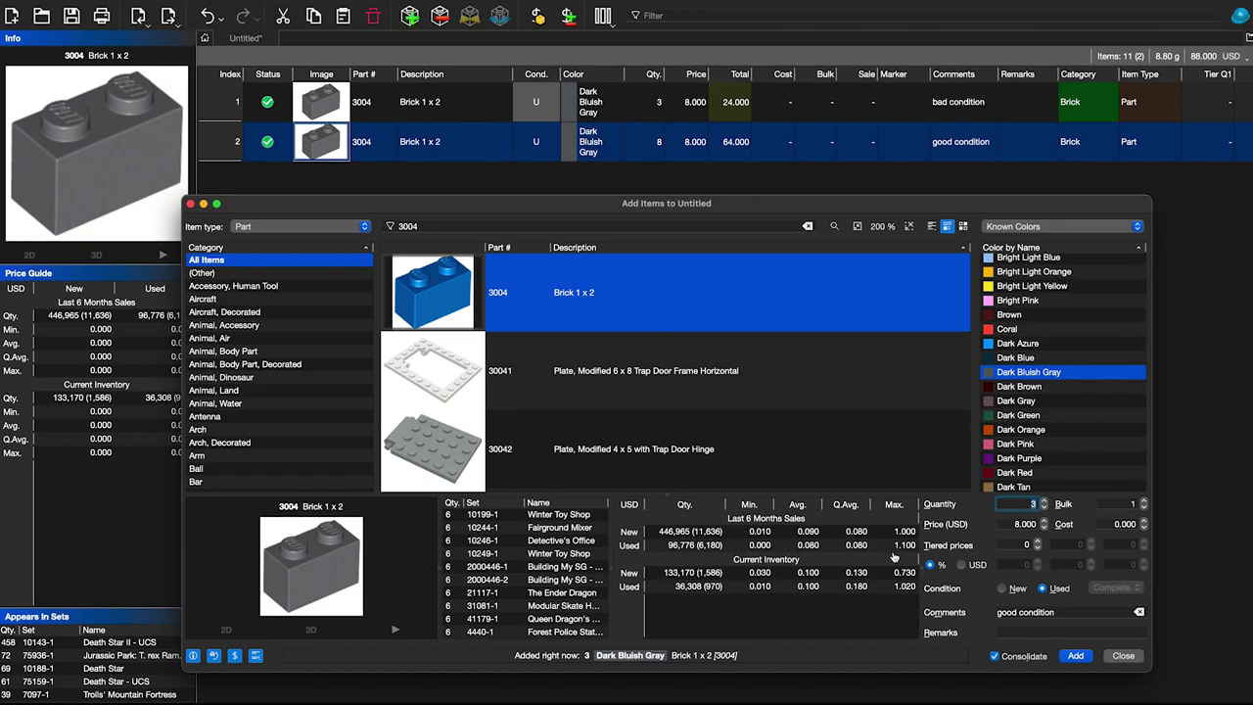
click(1022, 526)
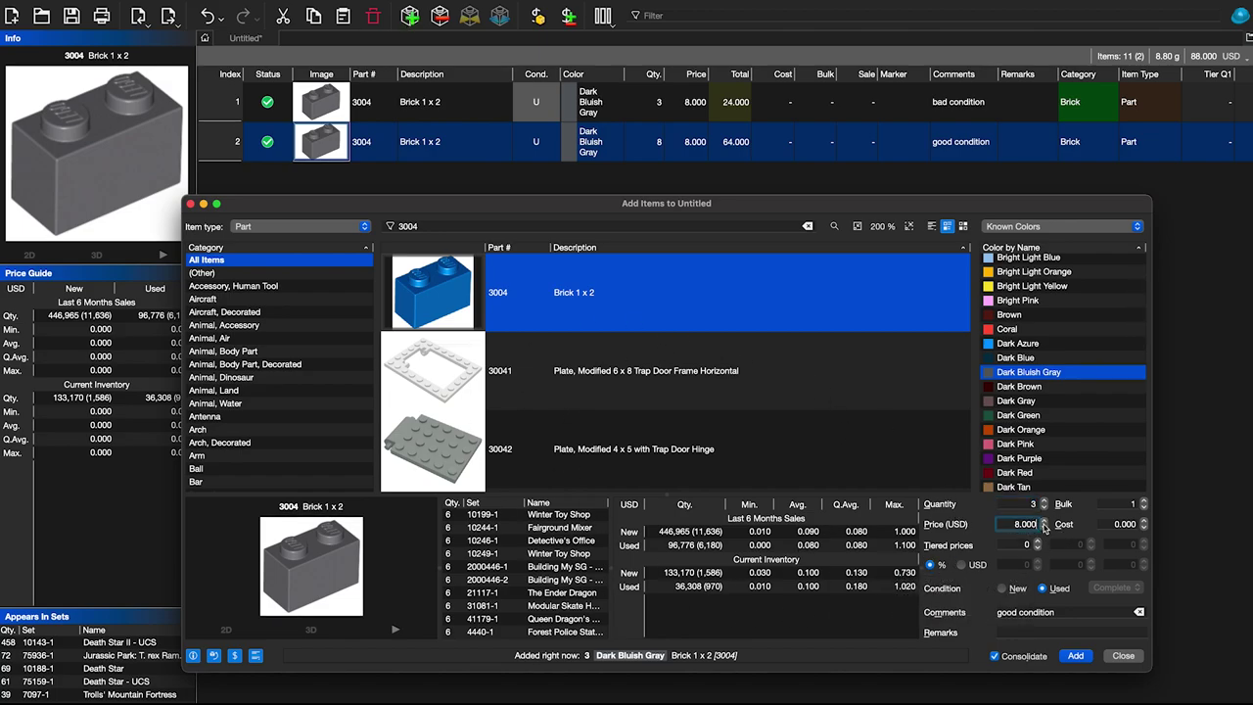
key(BackSpace)
key(BackSpace)
key(BackSpace)
key(BackSpace)
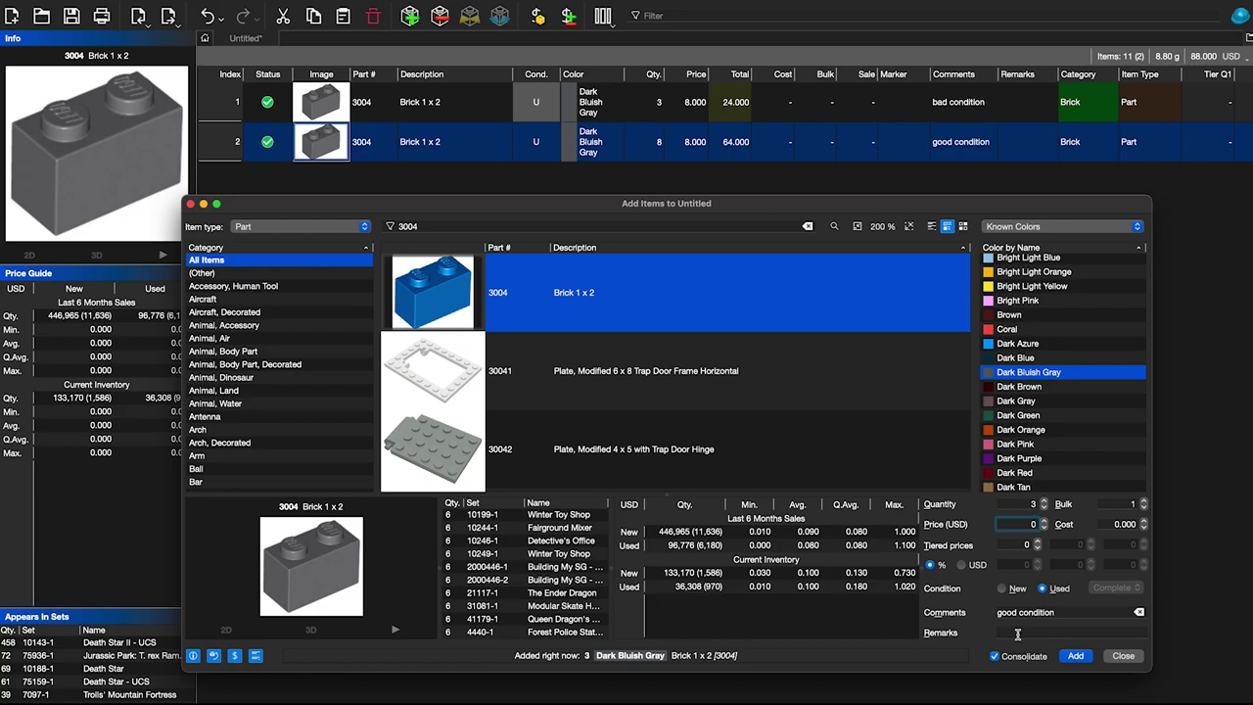
- Clear the comment and turn off Consolidate for new items, then close the form without adding anything
drag(1066, 612, 997, 612)
key(BackSpace)
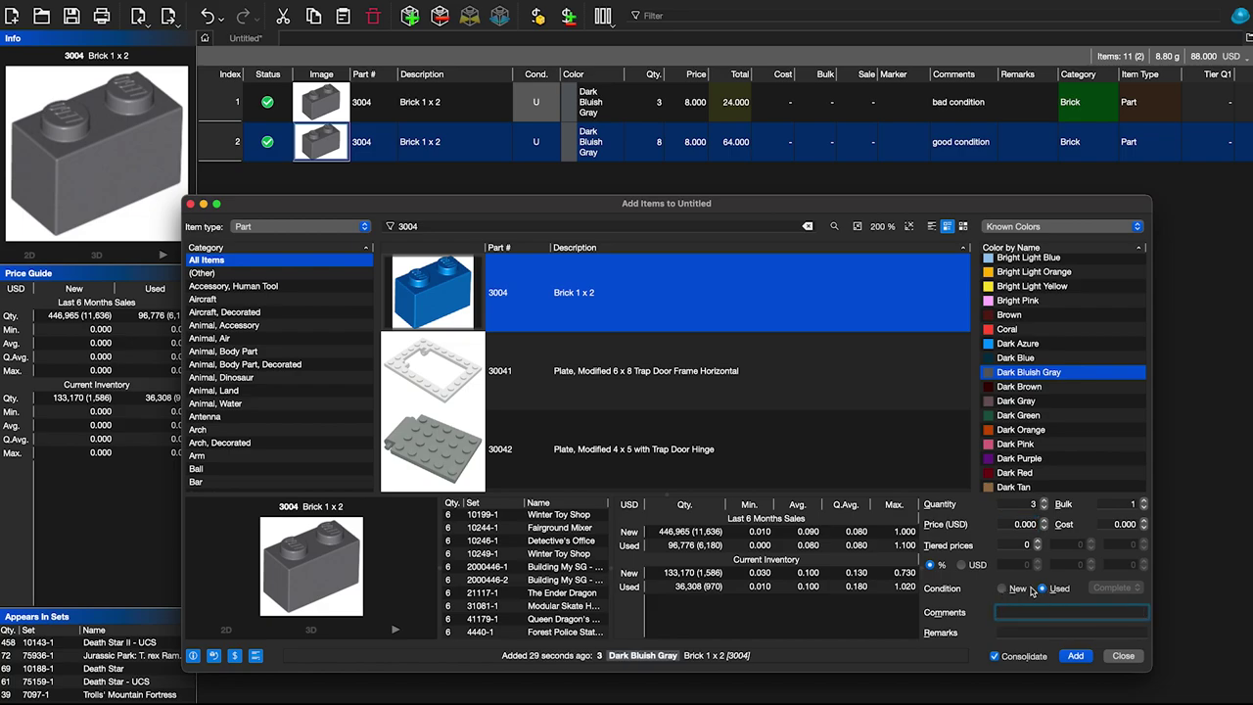
click(994, 655)
click(1043, 631)
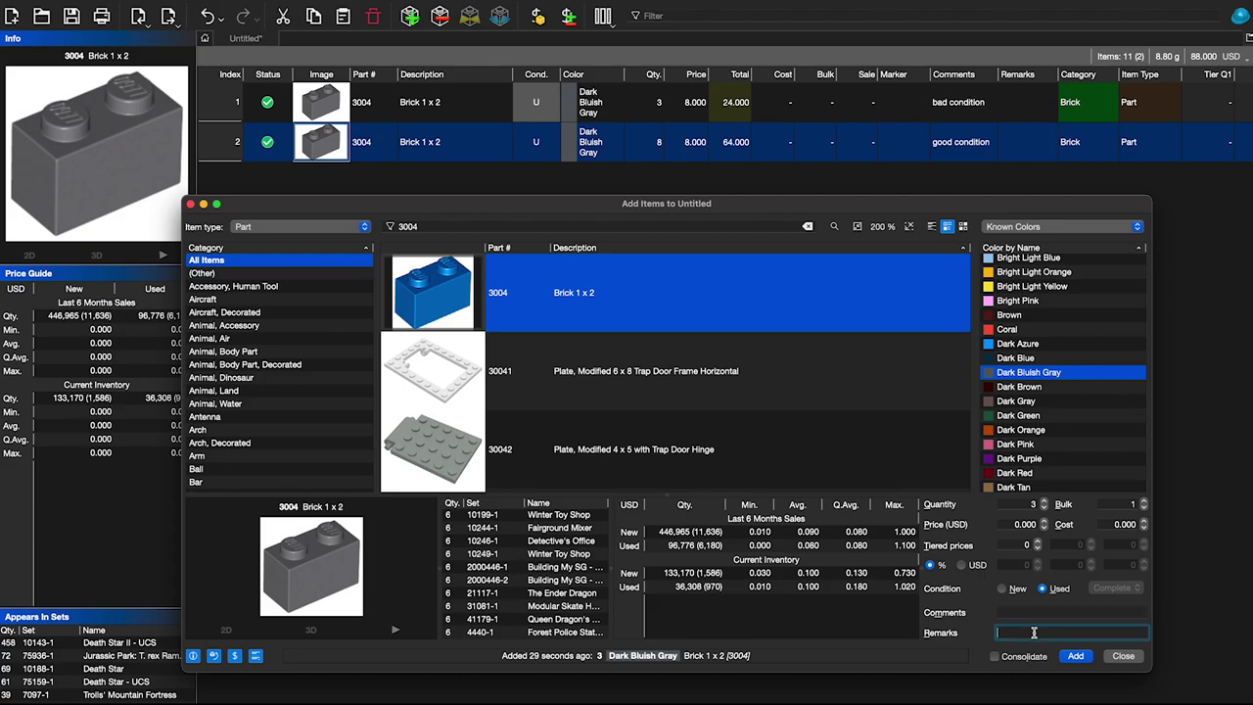
click(1118, 661)
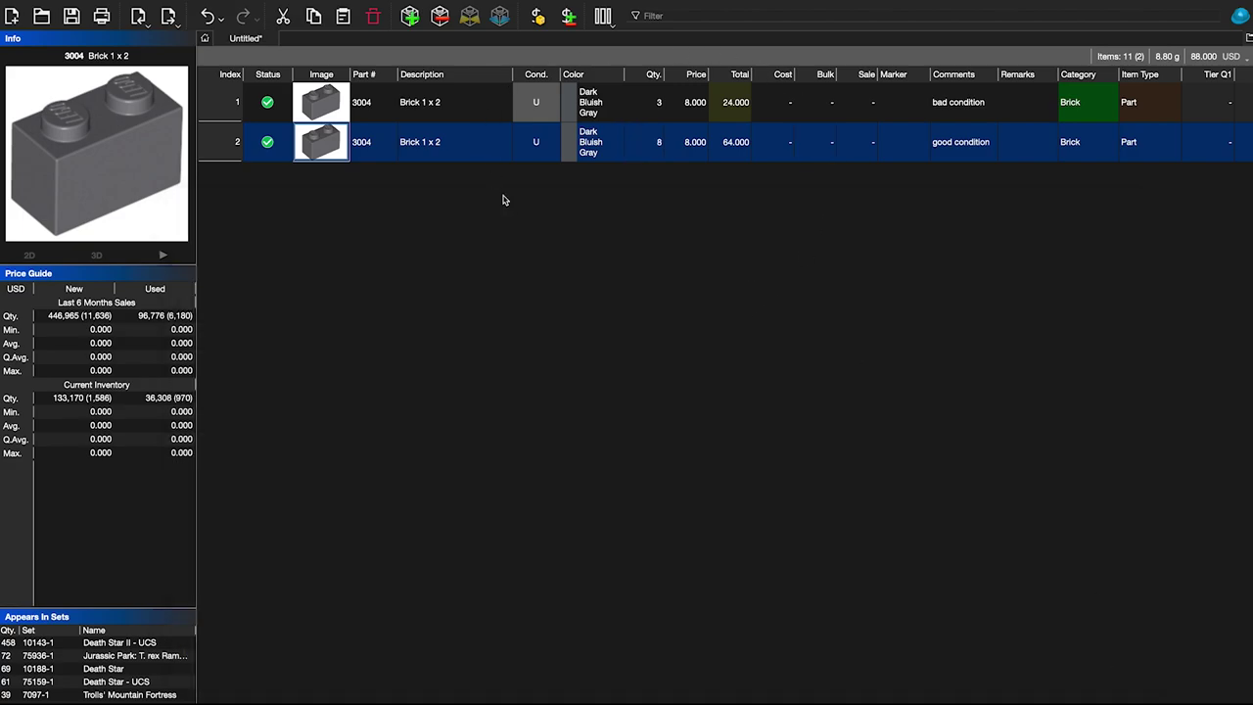
- Consolidate the two Brick 1 x 2 lots into one, preserving the first lot's attributes and merging cost by quantity average
click(593, 229)
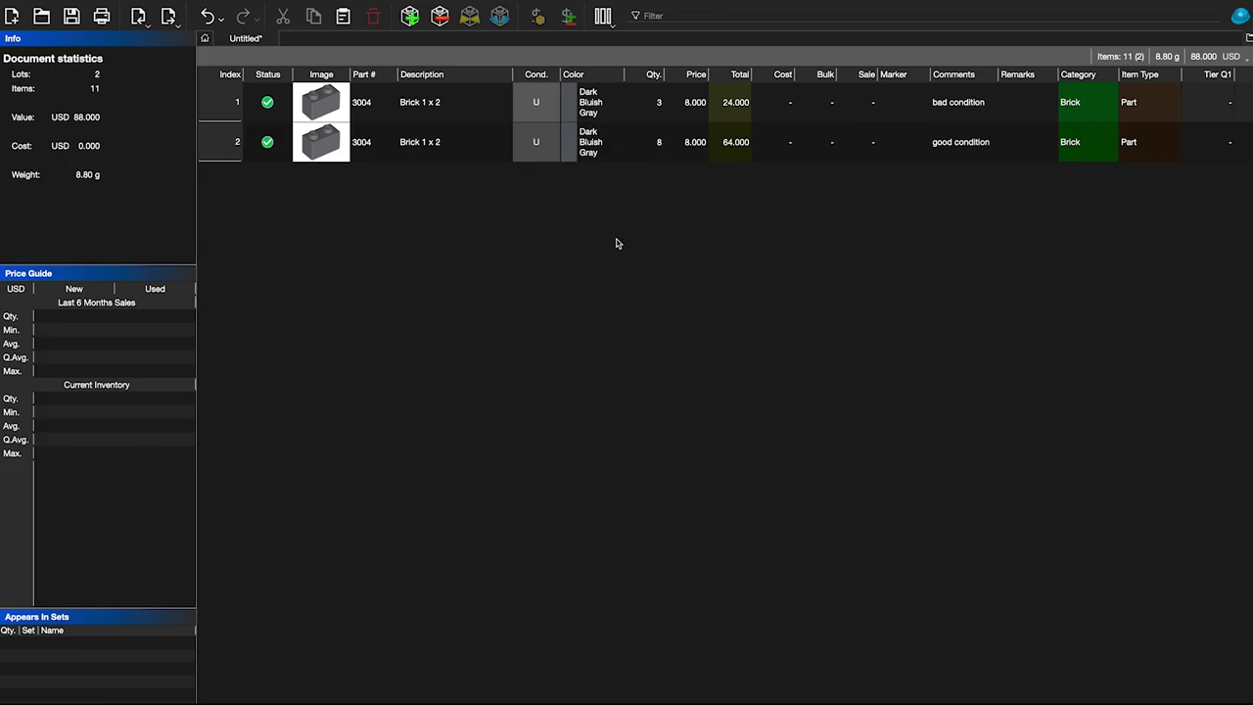
click(404, 116)
key(ctrl+a)
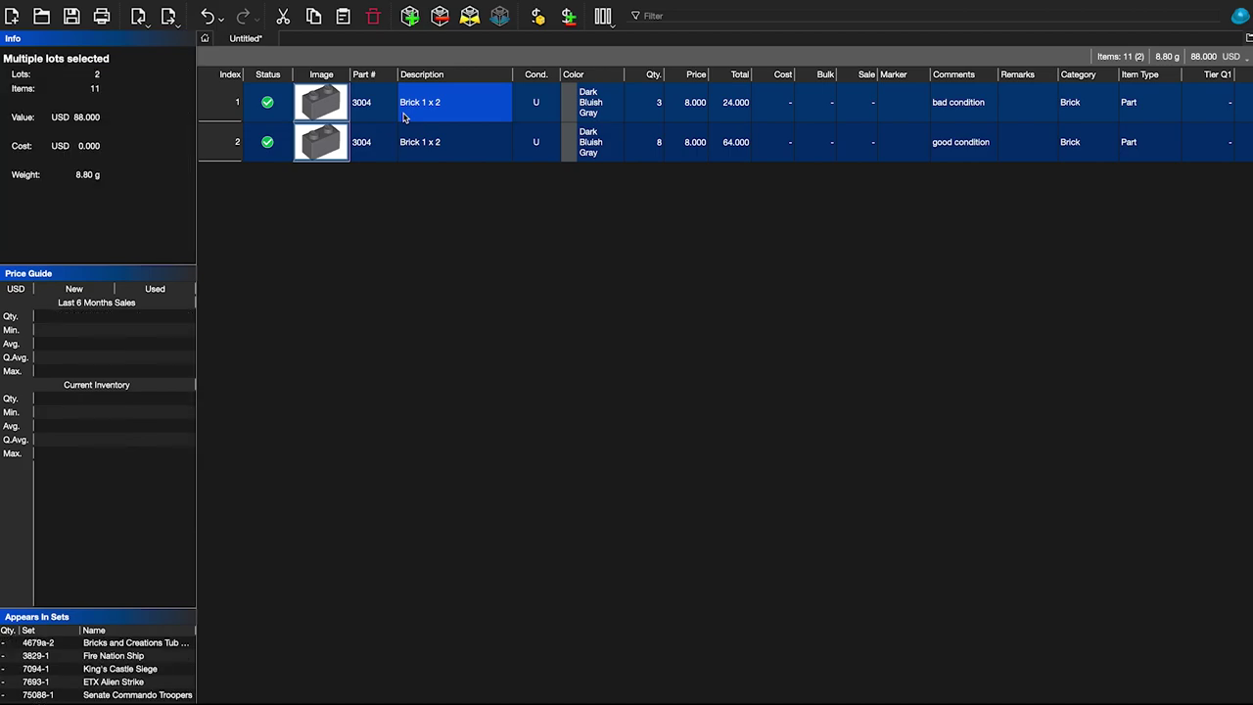
right_click(398, 112)
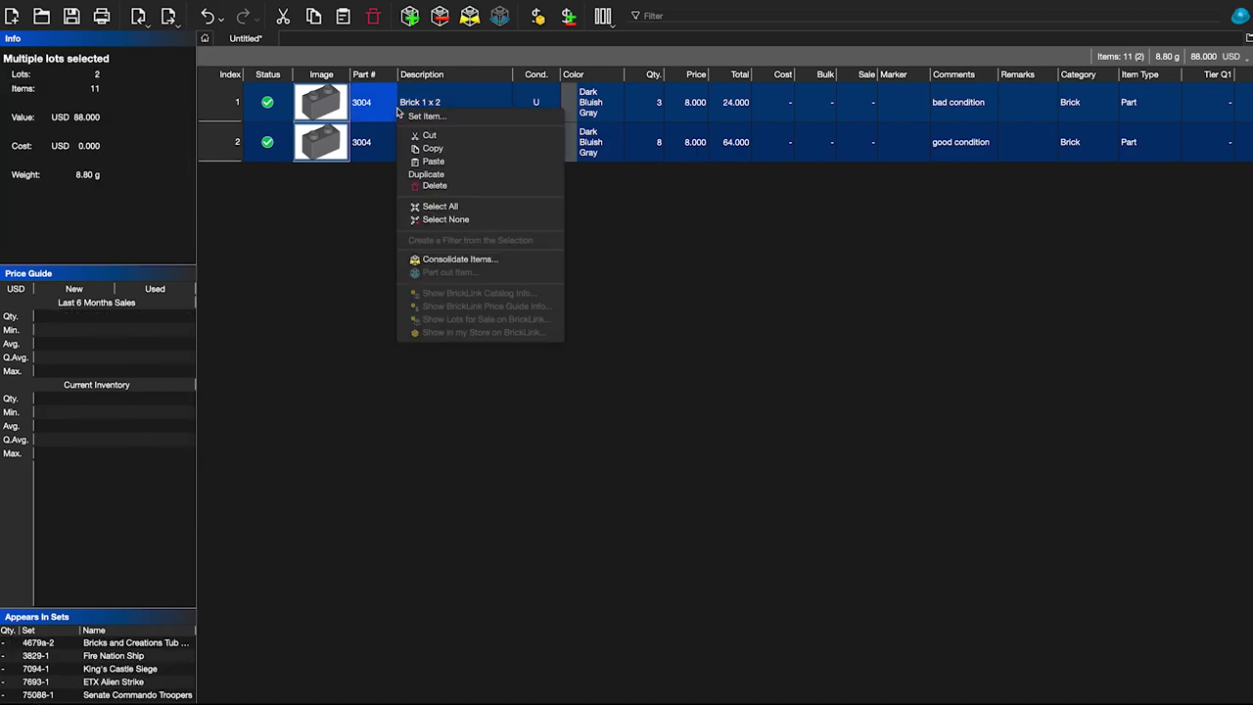
click(494, 260)
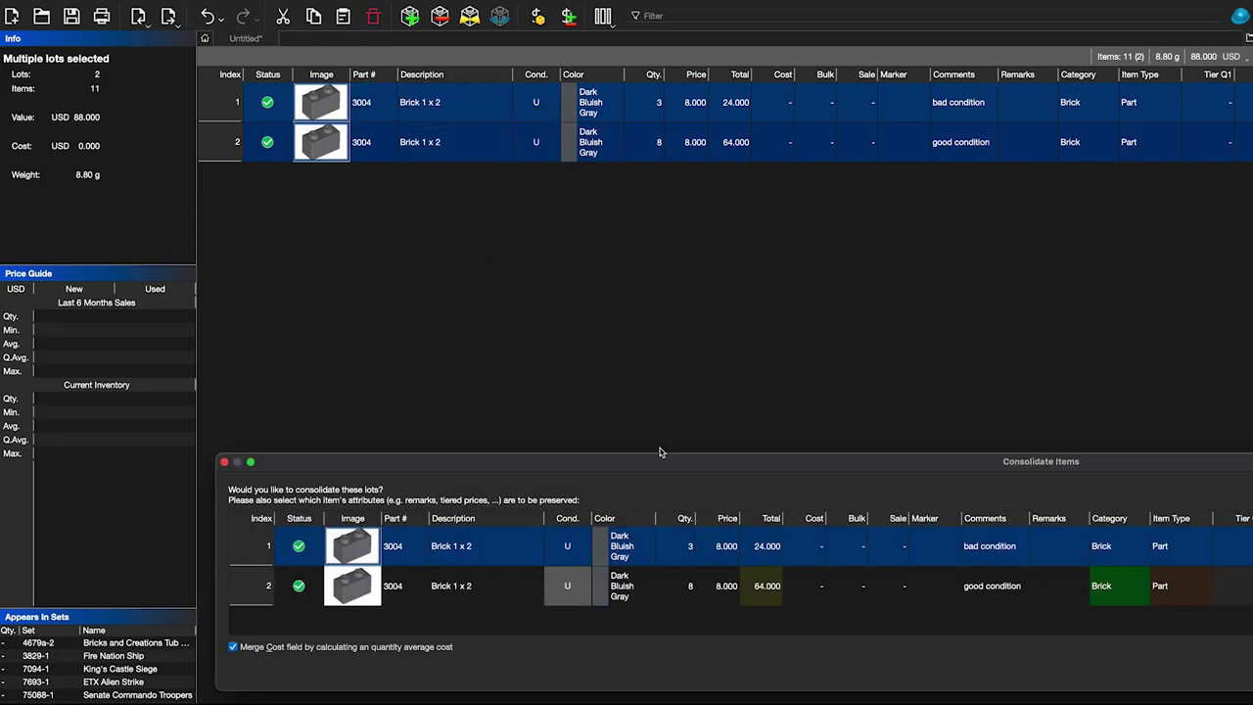
drag(217, 452, 280, 467)
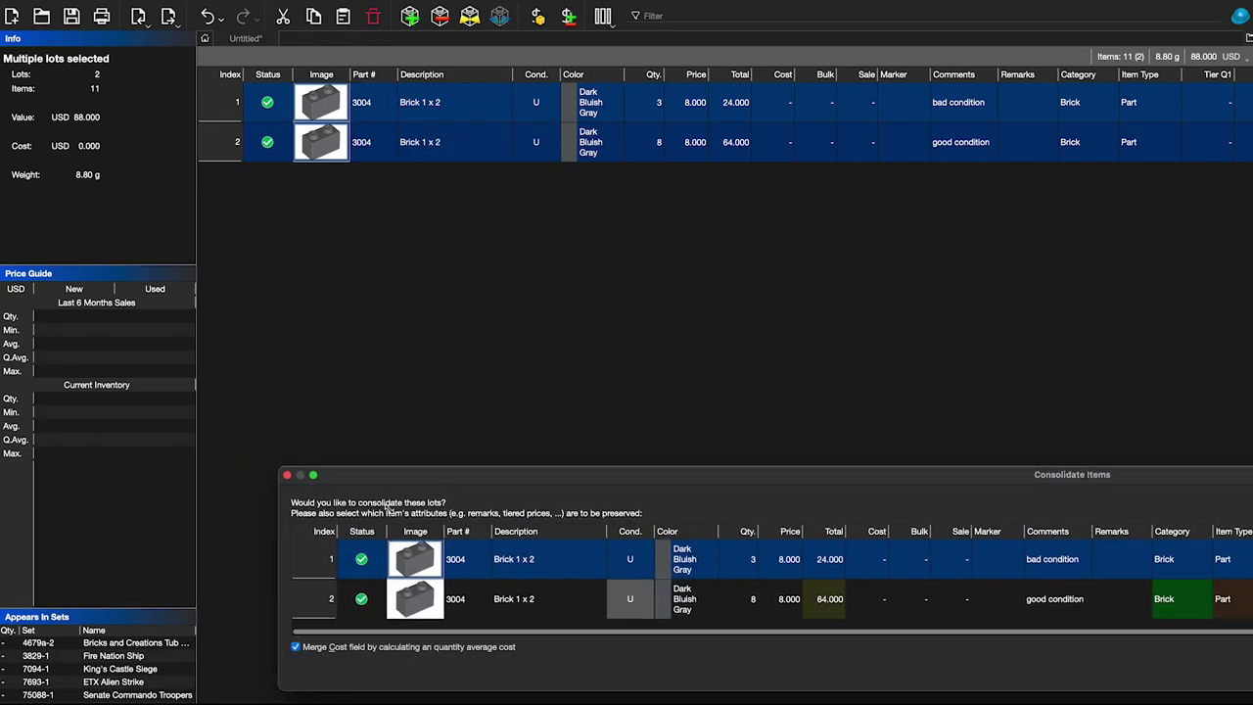
drag(393, 475, 221, 227)
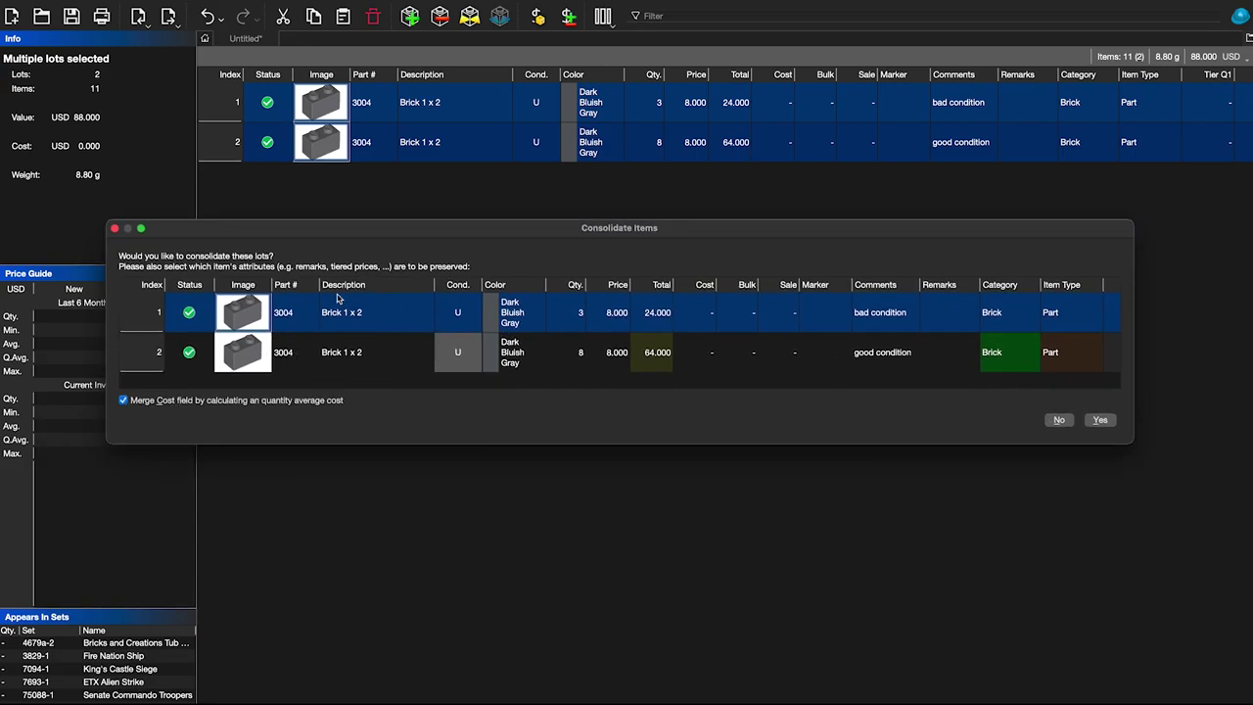
click(1100, 420)
click(987, 155)
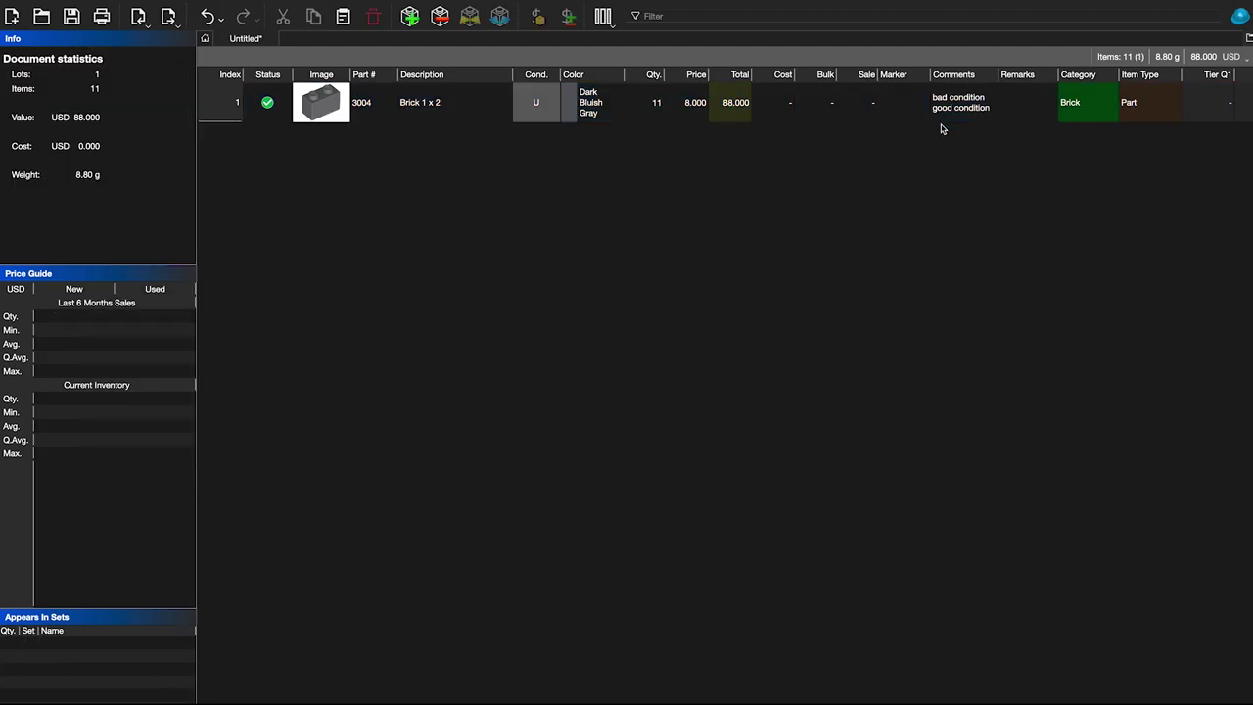
- Replace the comment of the Brick 1 x 2 lot with "bad condition"
click(969, 112)
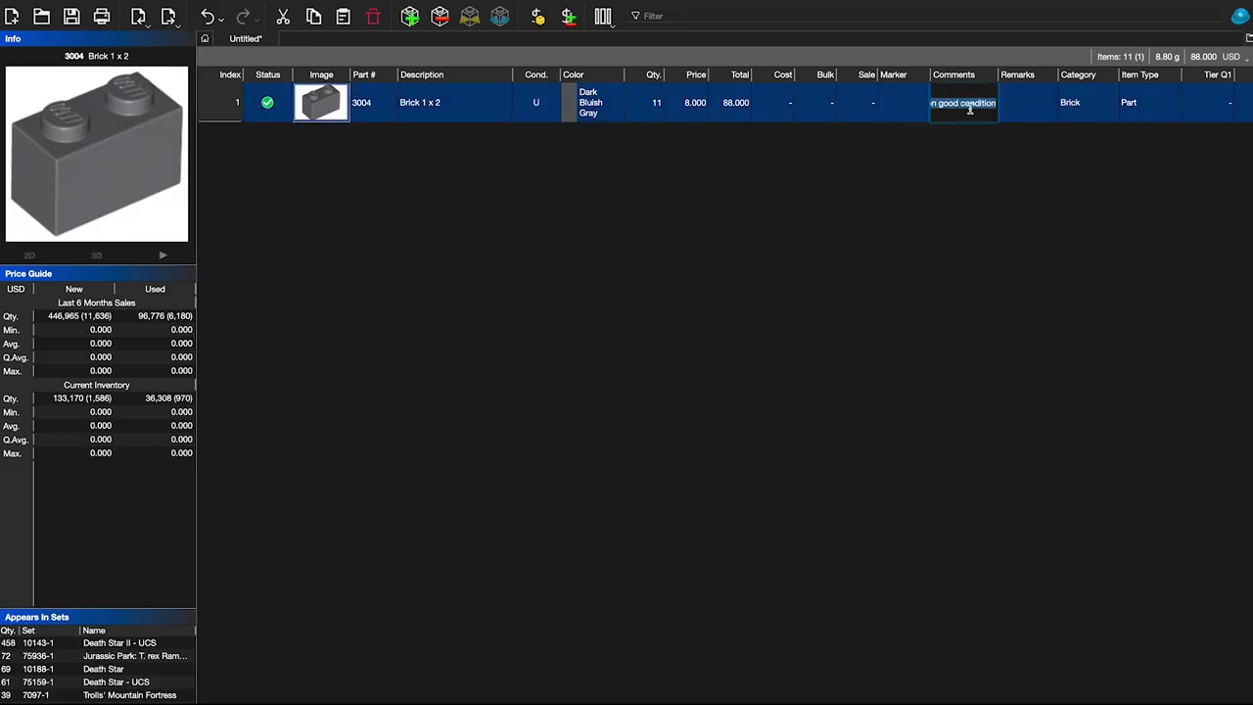
click(976, 156)
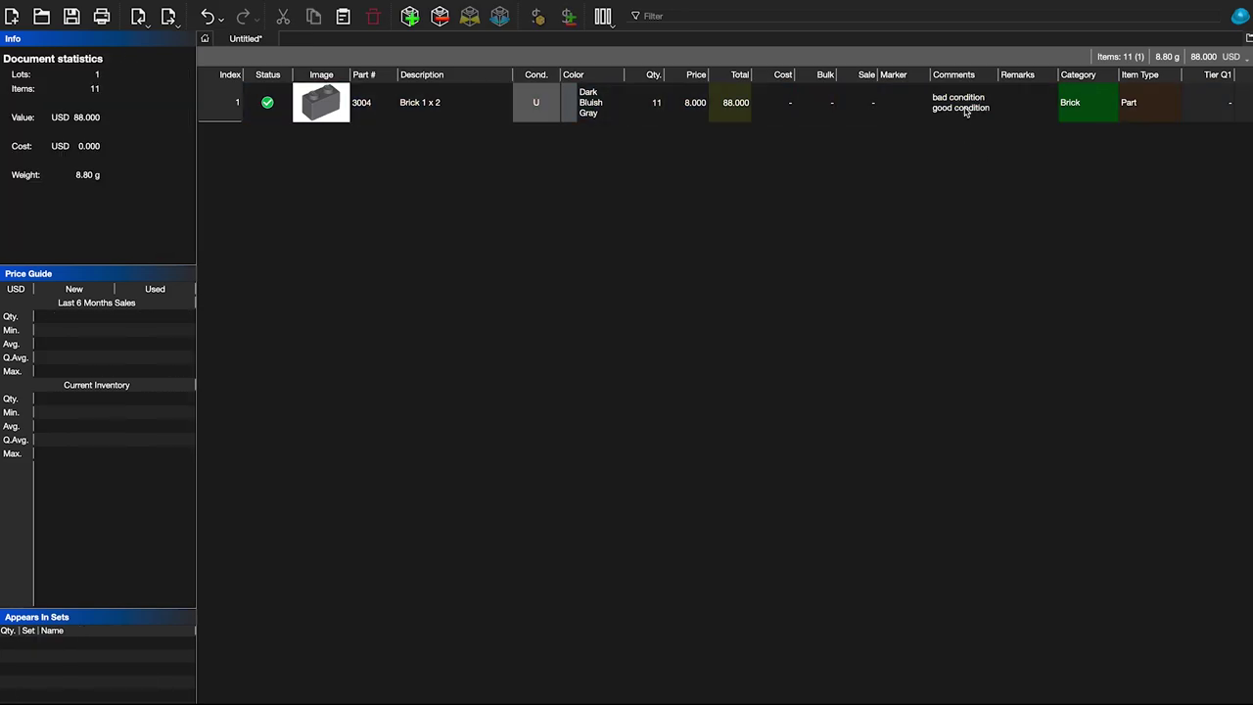
double_click(965, 110)
text(b)
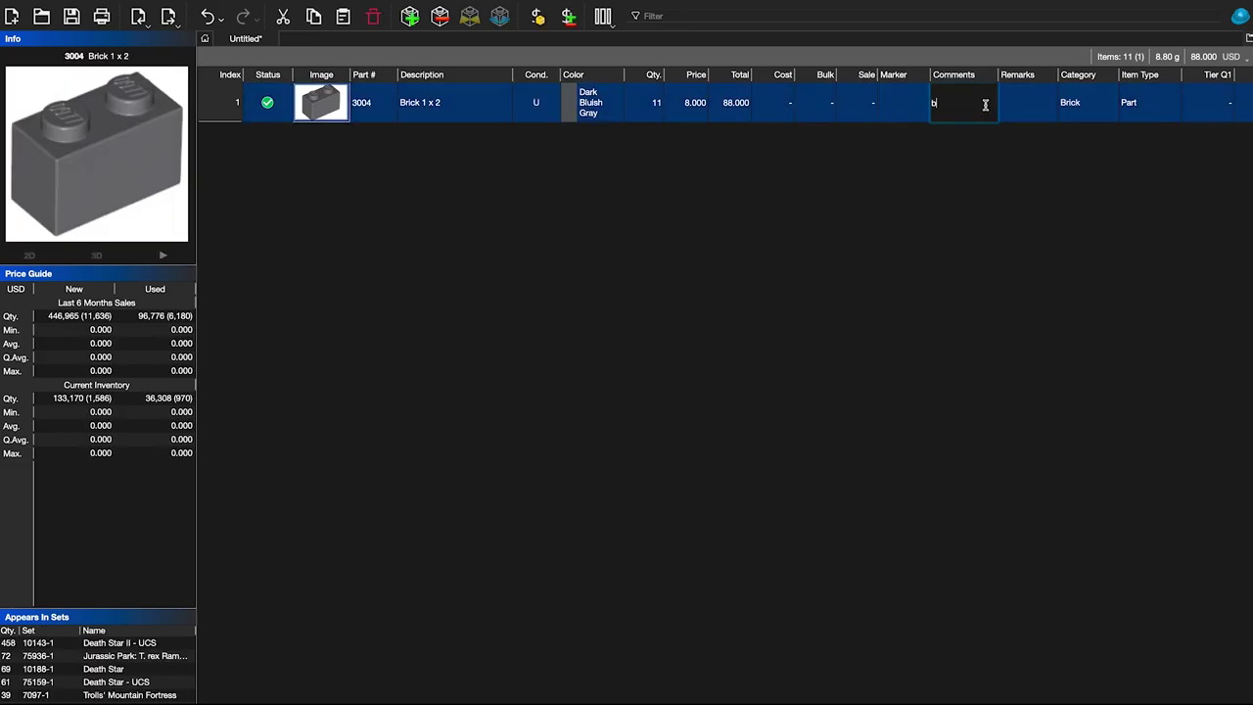
text(ad condition)
key(Return)
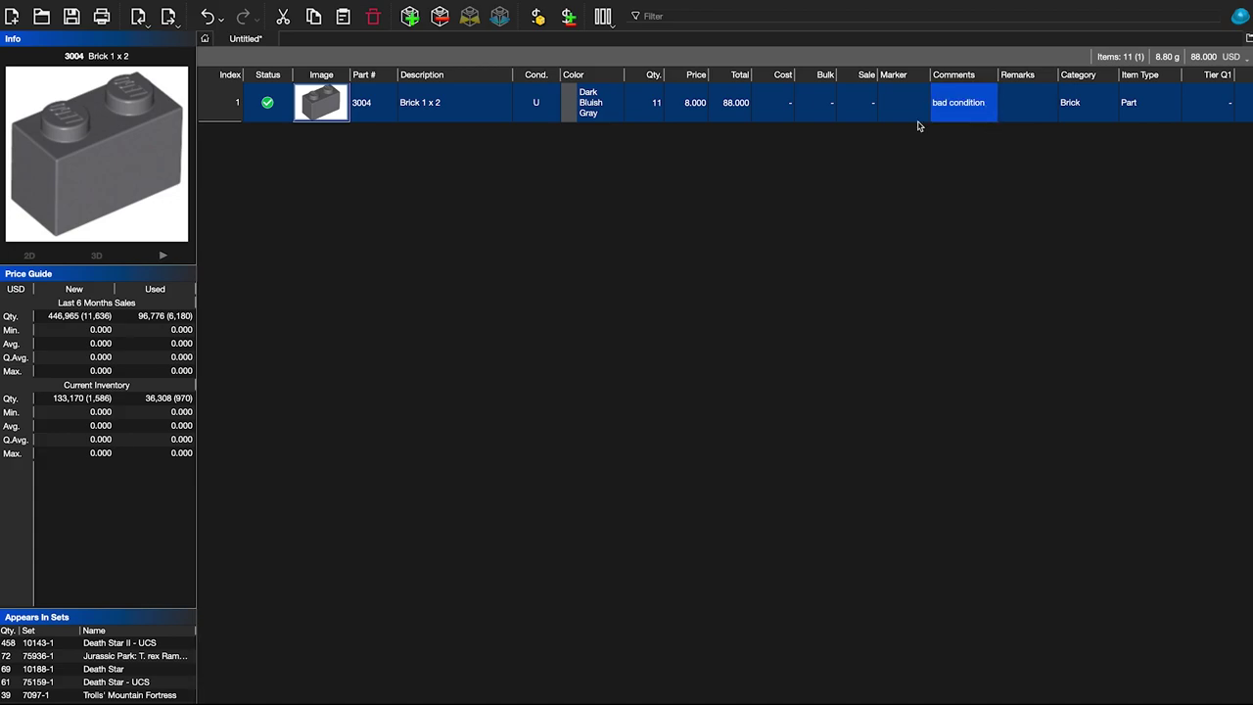
click(1003, 187)
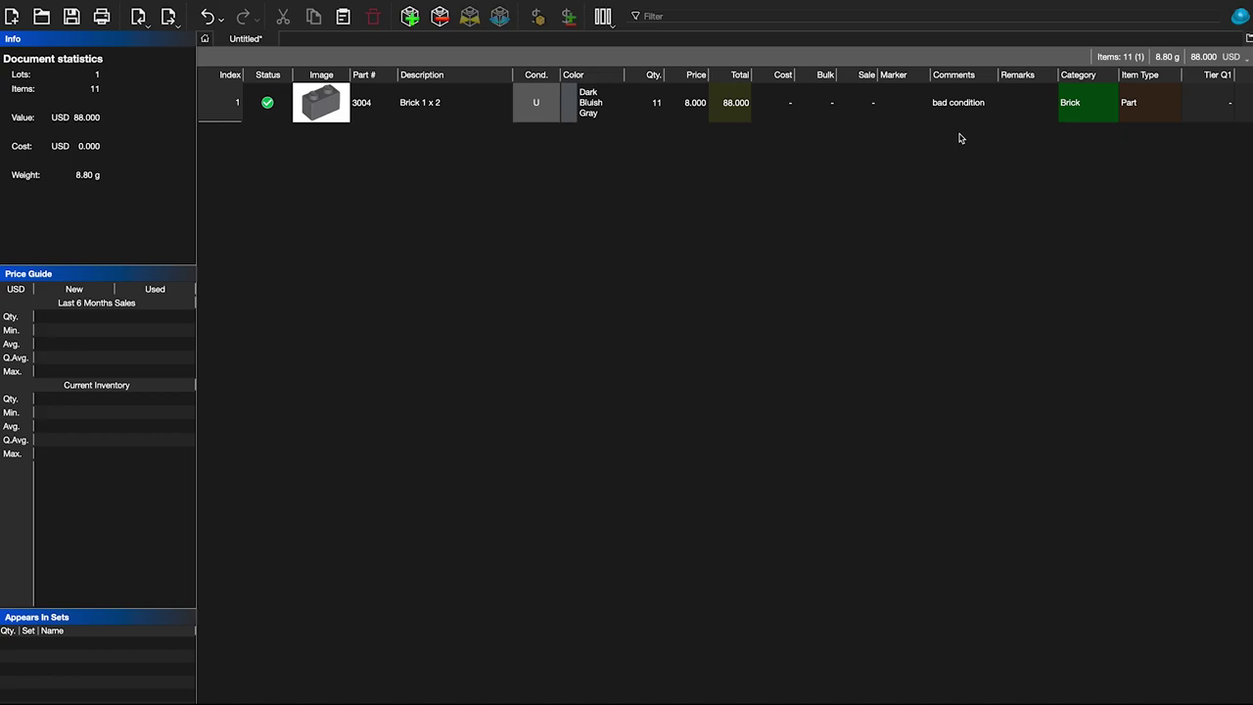
- Start setting the Brick 1 x 2 lot's price from the Price Guide, trying Current Inventory before choosing Last 6 Months Sales with Average
click(693, 120)
click(749, 152)
click(721, 115)
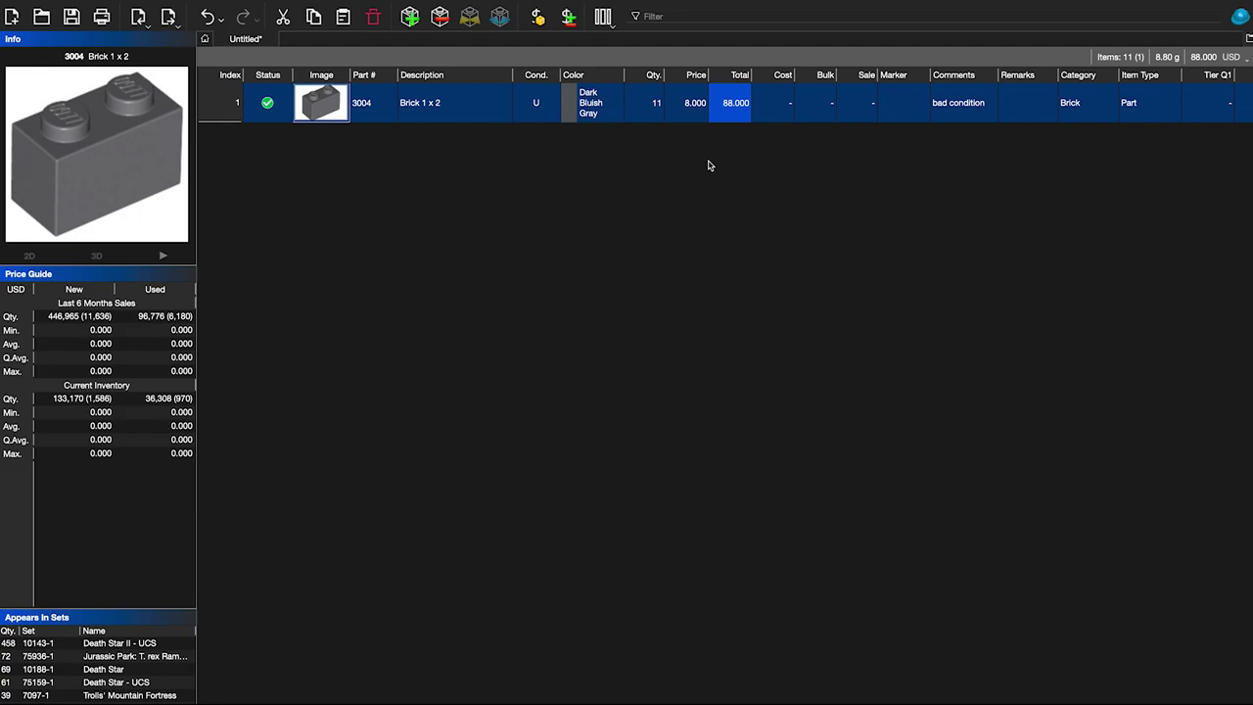
click(540, 22)
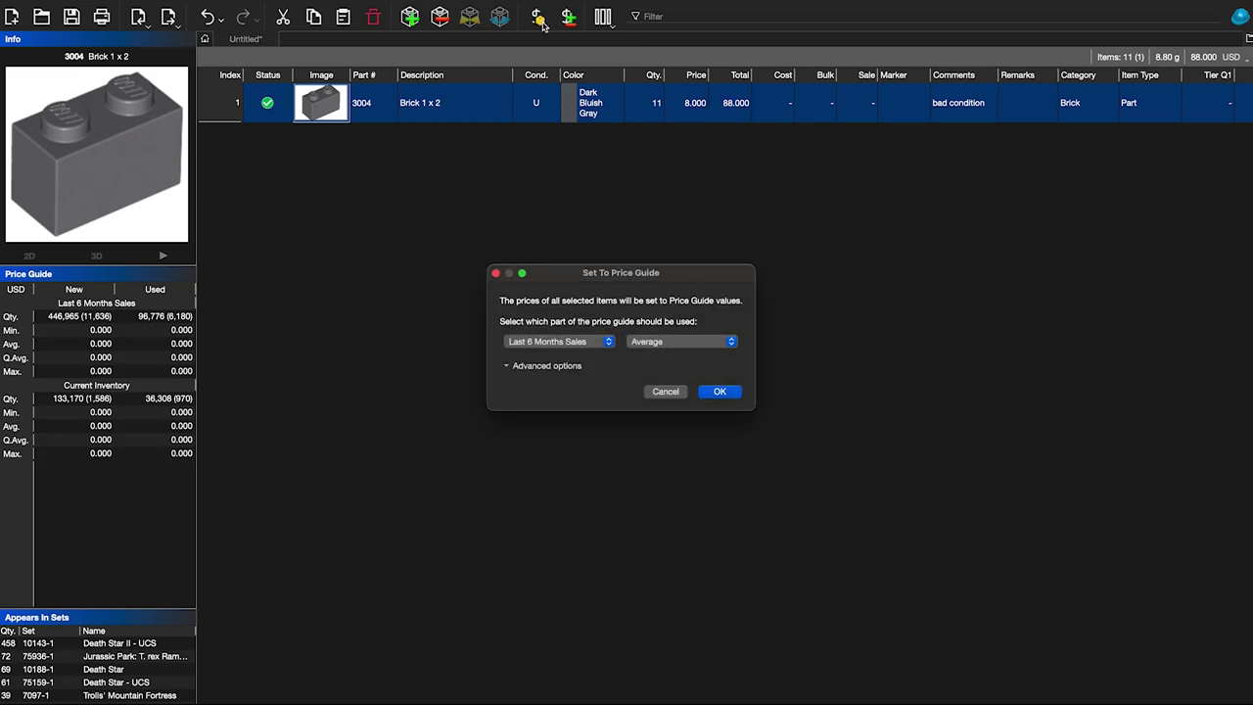
click(606, 341)
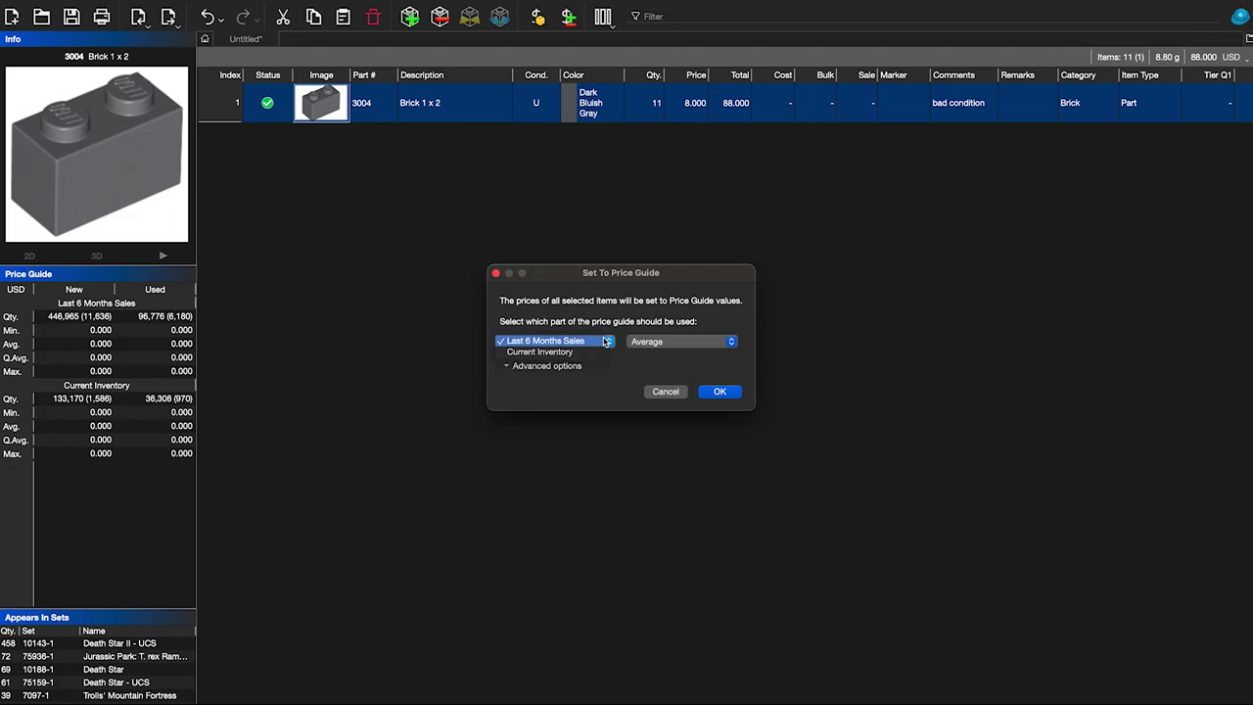
click(602, 349)
click(662, 345)
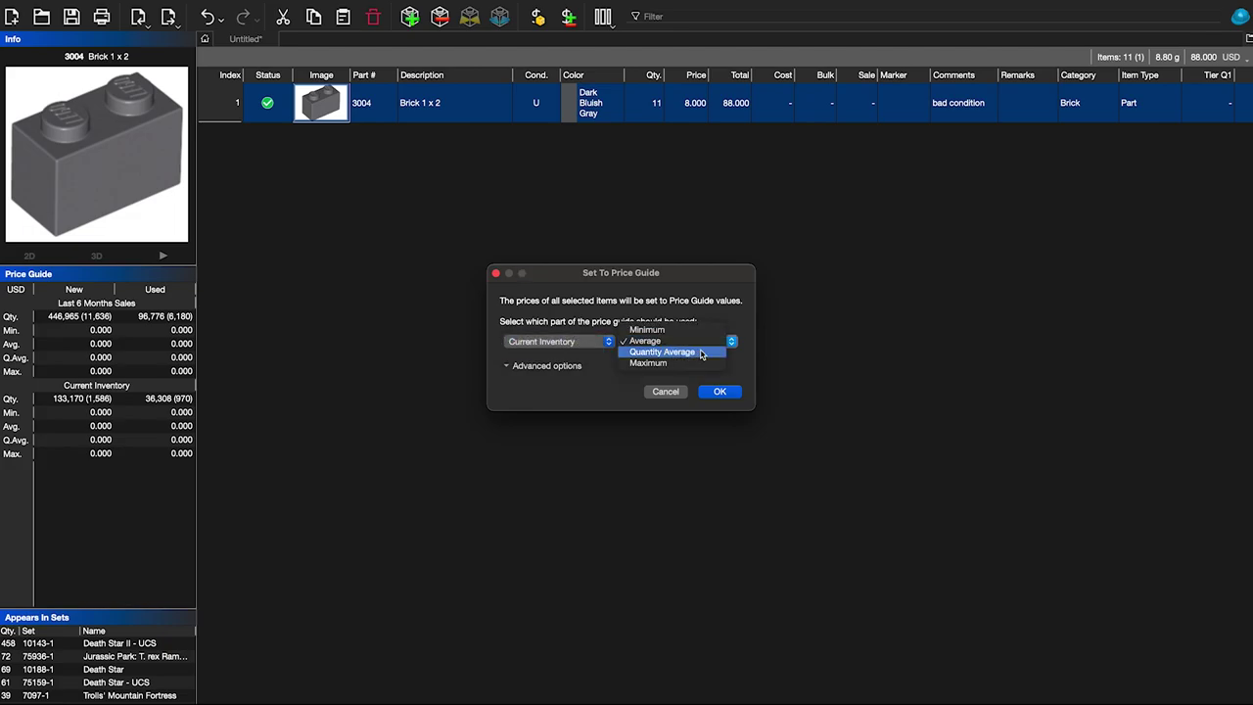
click(690, 350)
click(684, 345)
click(675, 327)
click(577, 341)
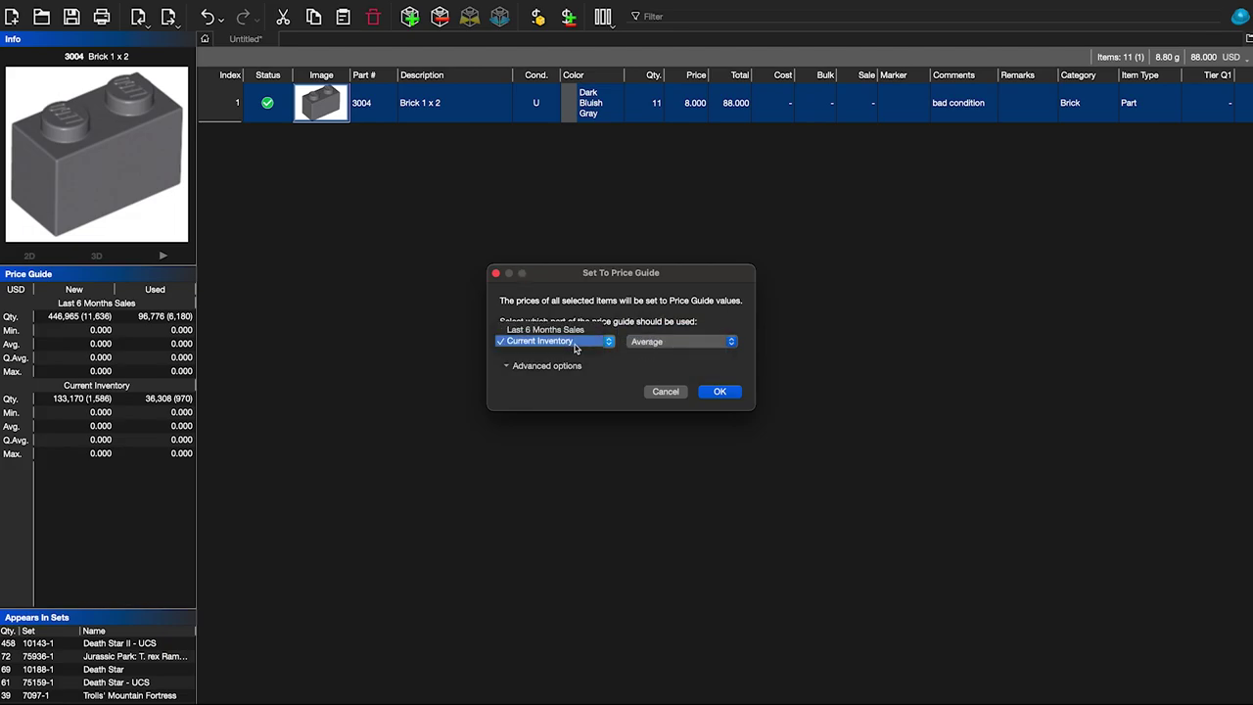
click(577, 333)
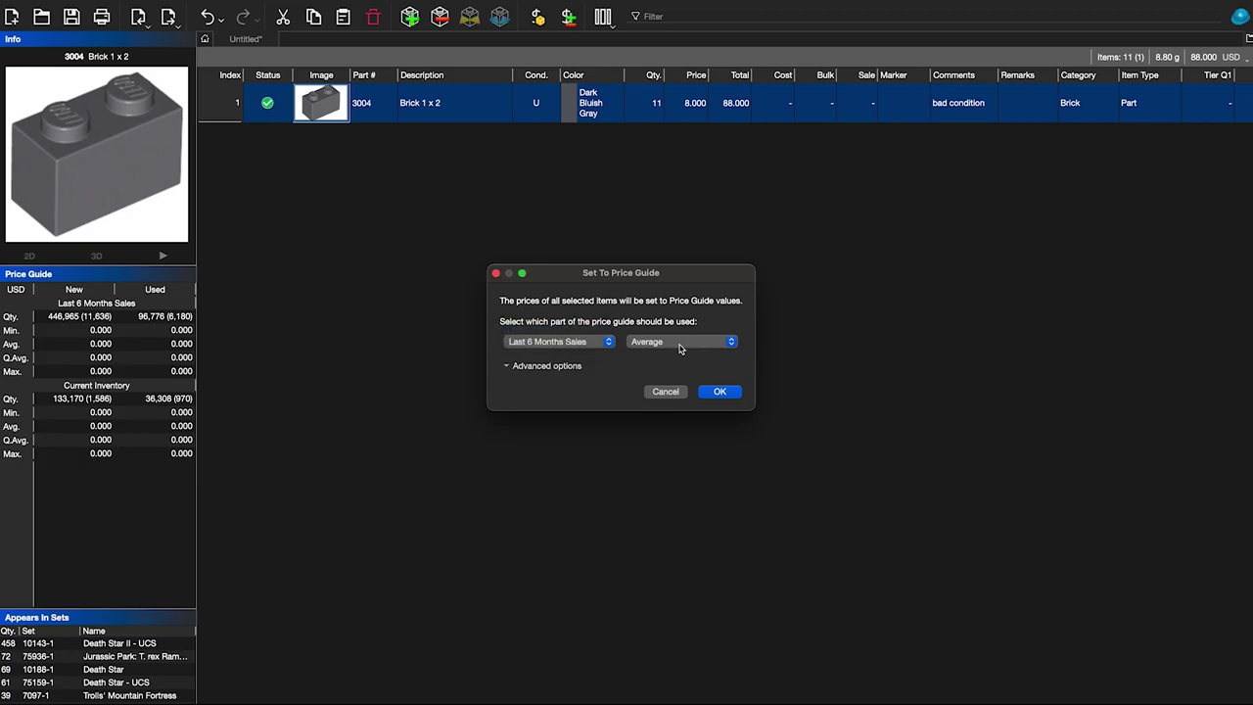
- Reveal the advanced Price Guide options and apply the chosen Price Guide values to the lot's price
click(508, 367)
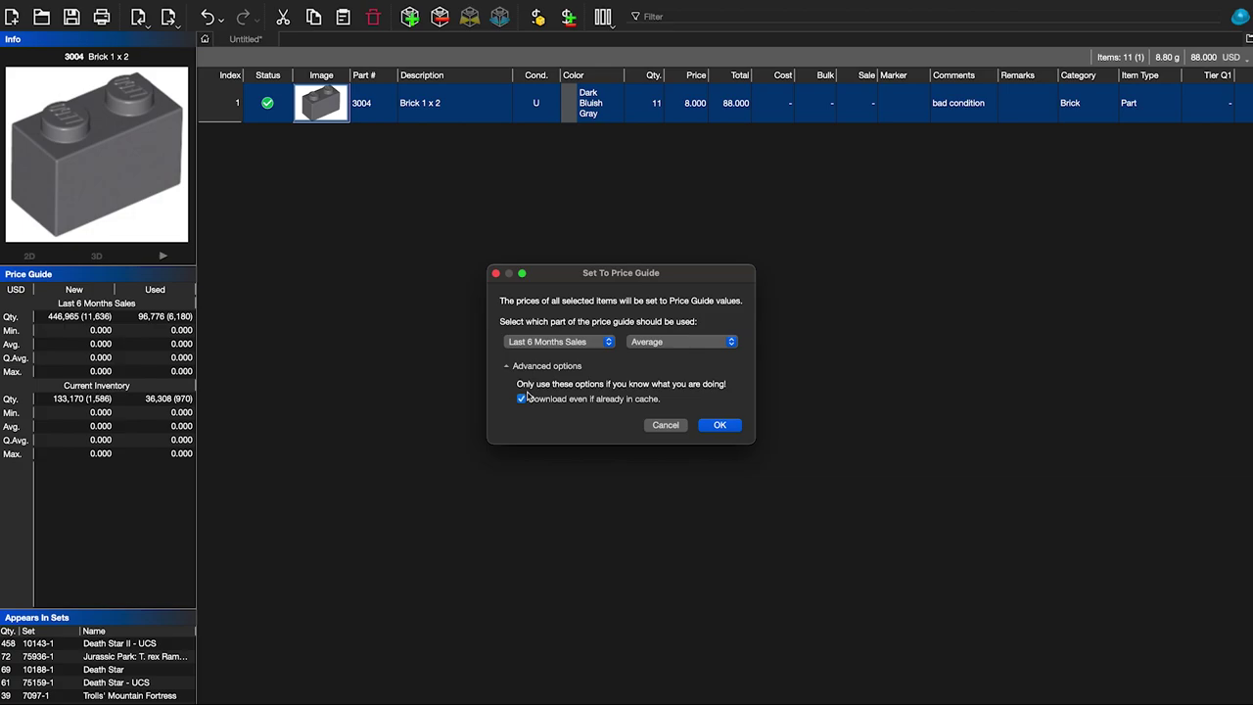
click(725, 431)
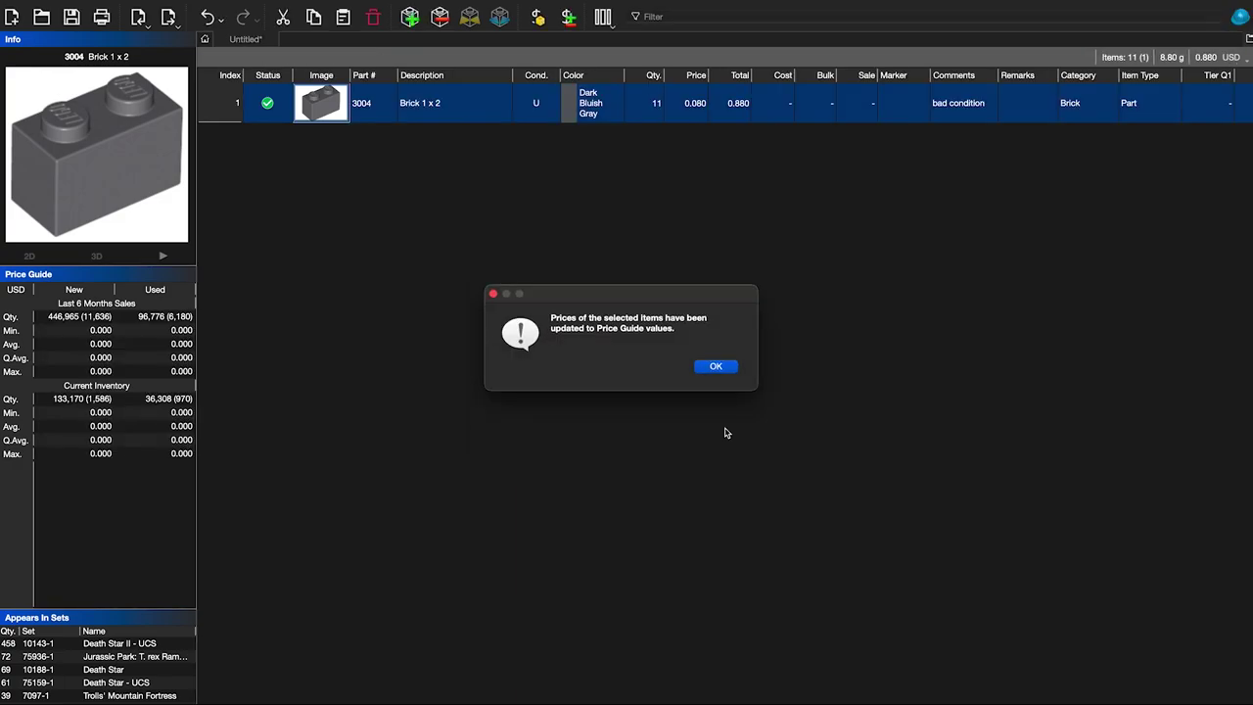
click(715, 367)
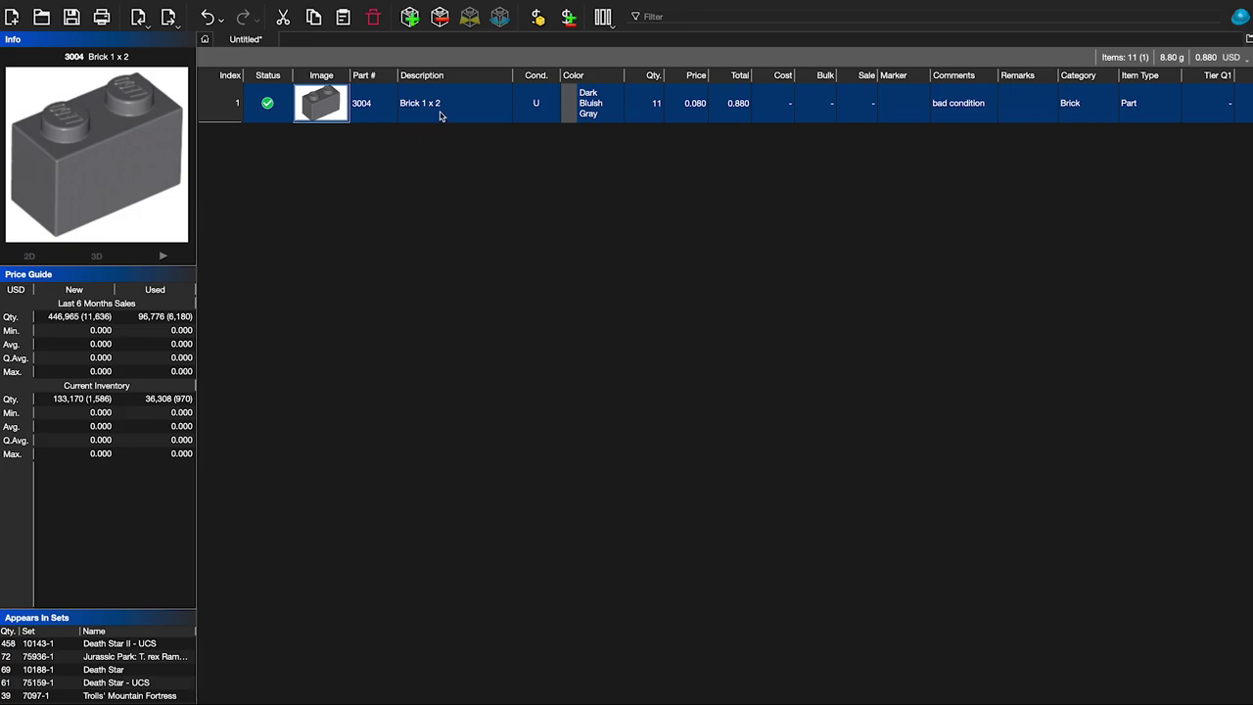
click(706, 139)
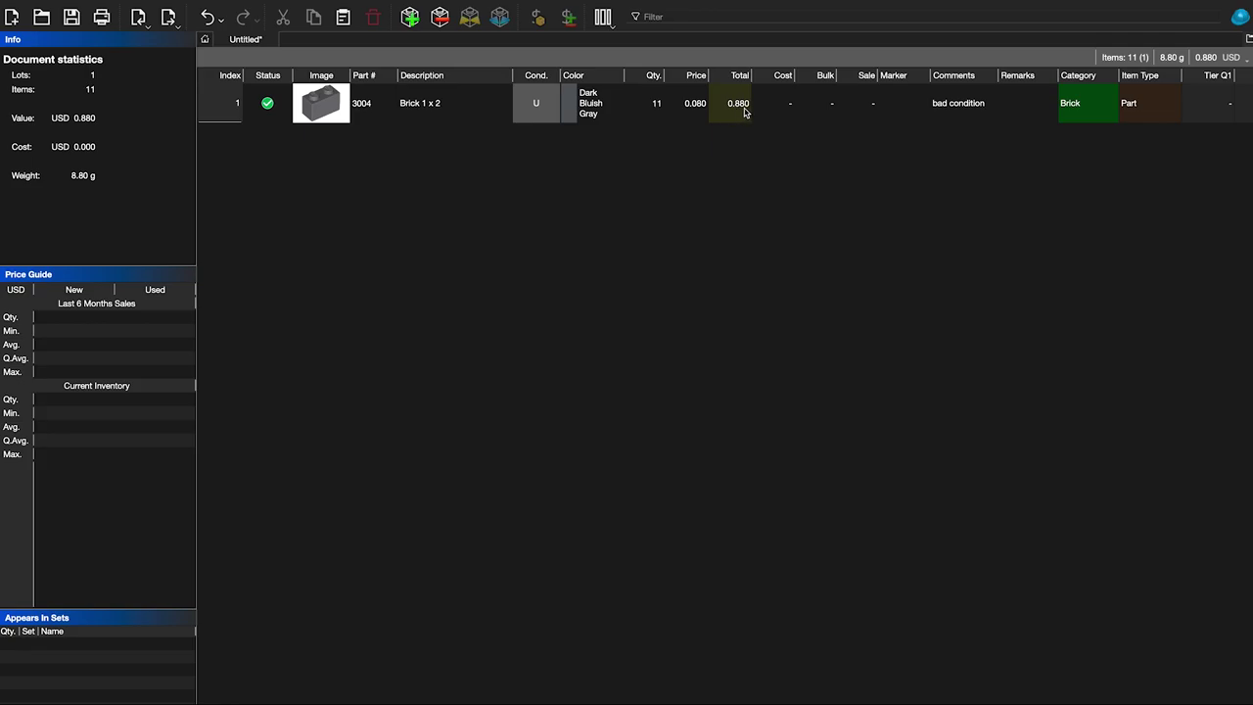
click(695, 117)
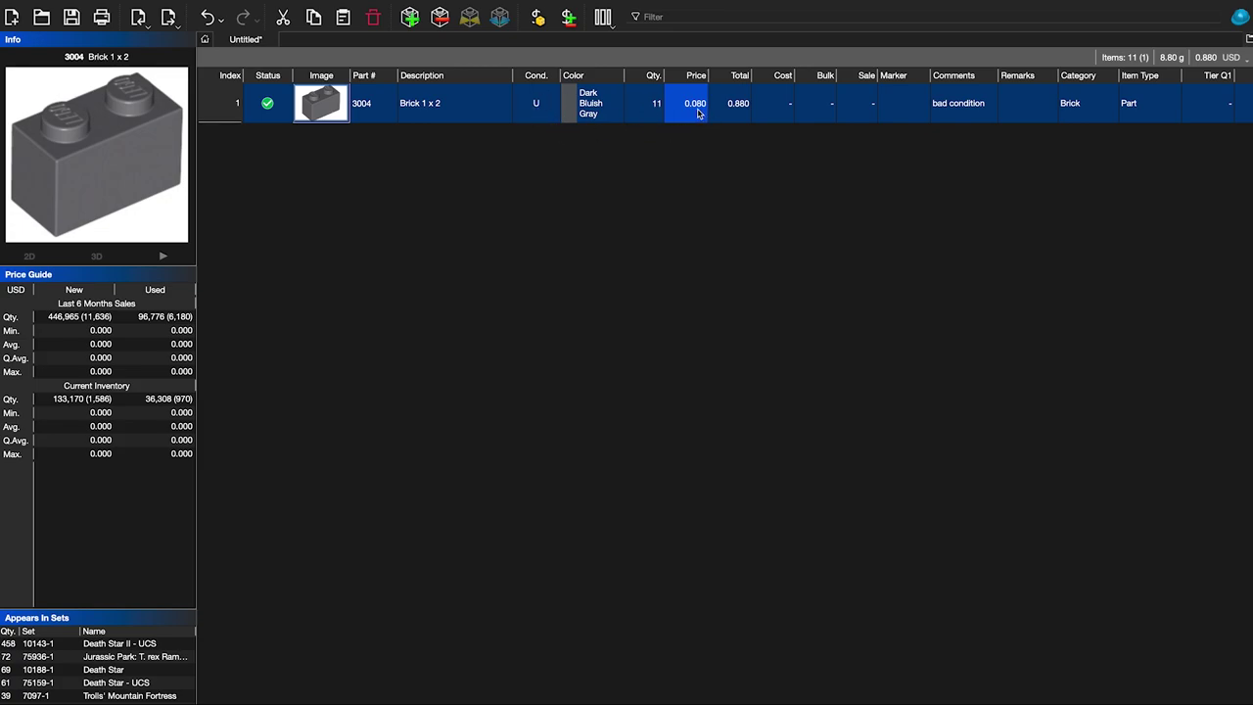
click(701, 172)
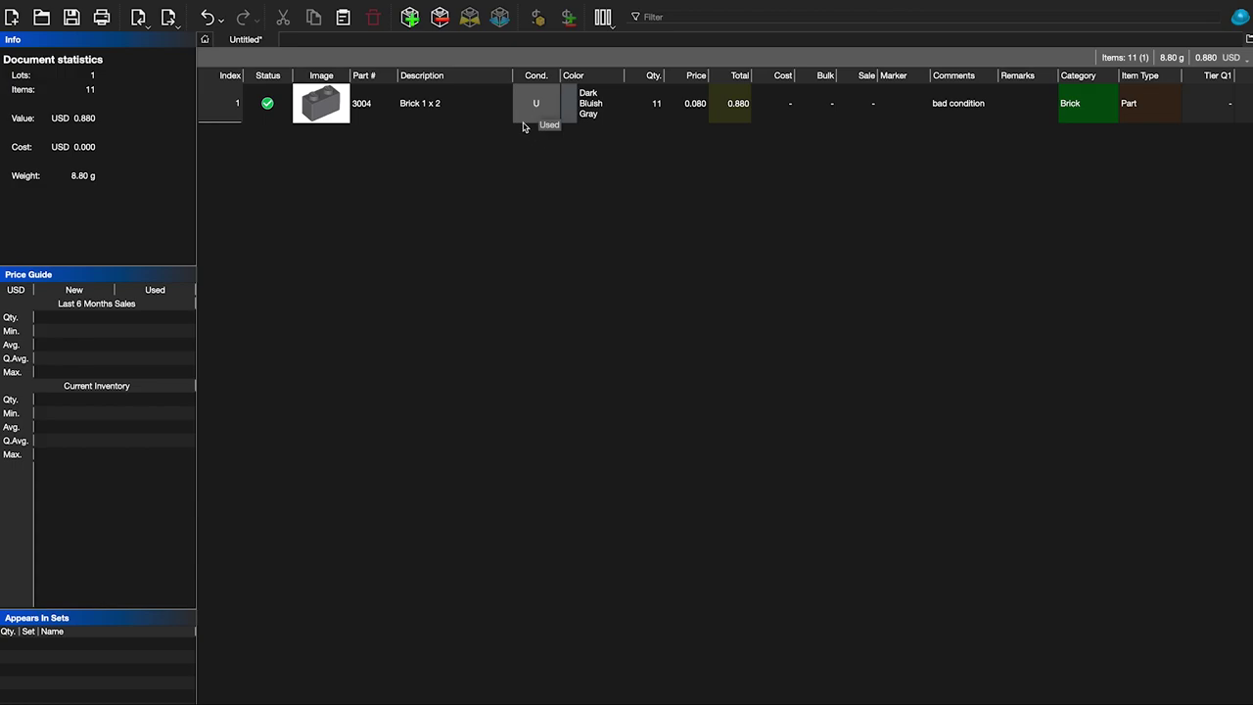
- Switch the lot's condition to New and back to Used
double_click(528, 107)
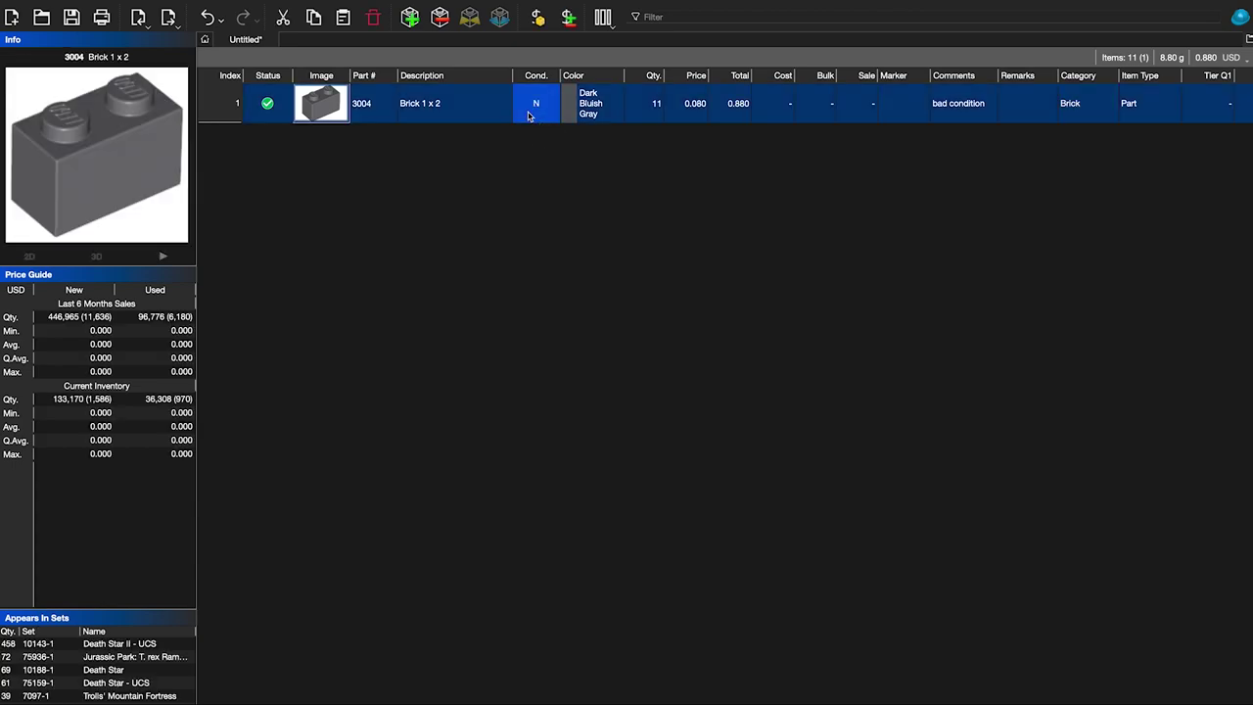
click(563, 197)
double_click(539, 104)
click(558, 219)
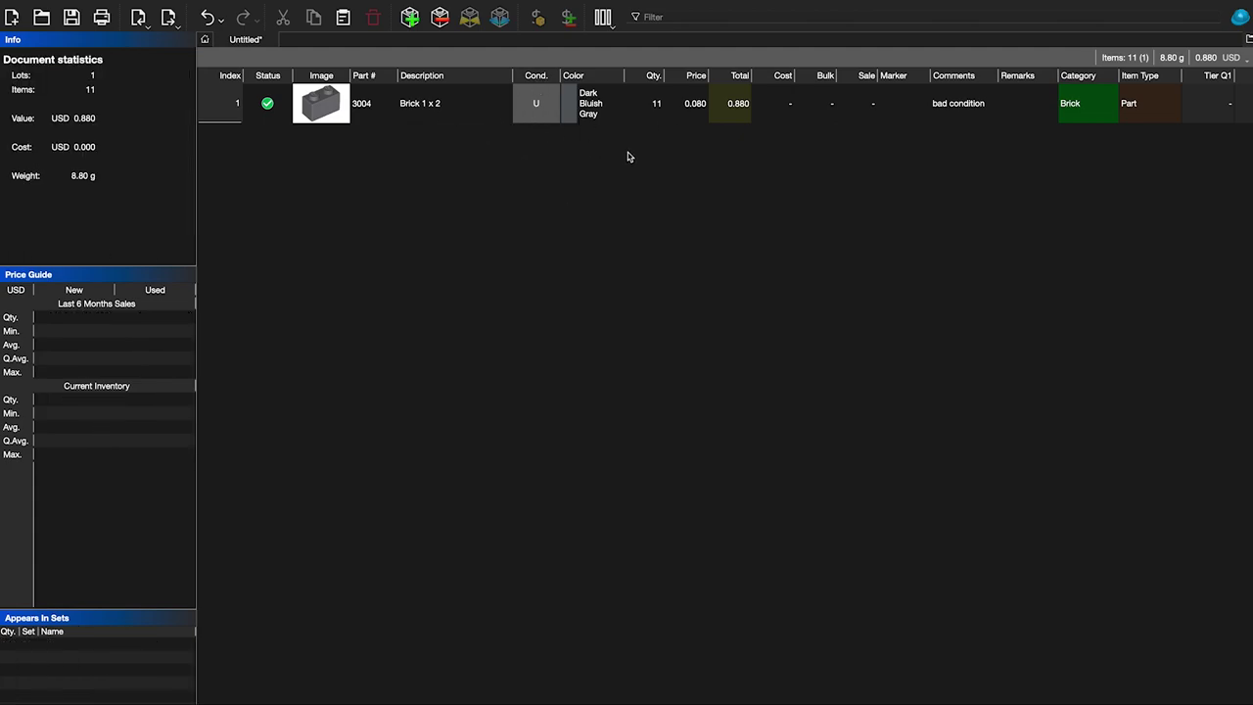
- Open the lot's quantity and price for editing
double_click(656, 106)
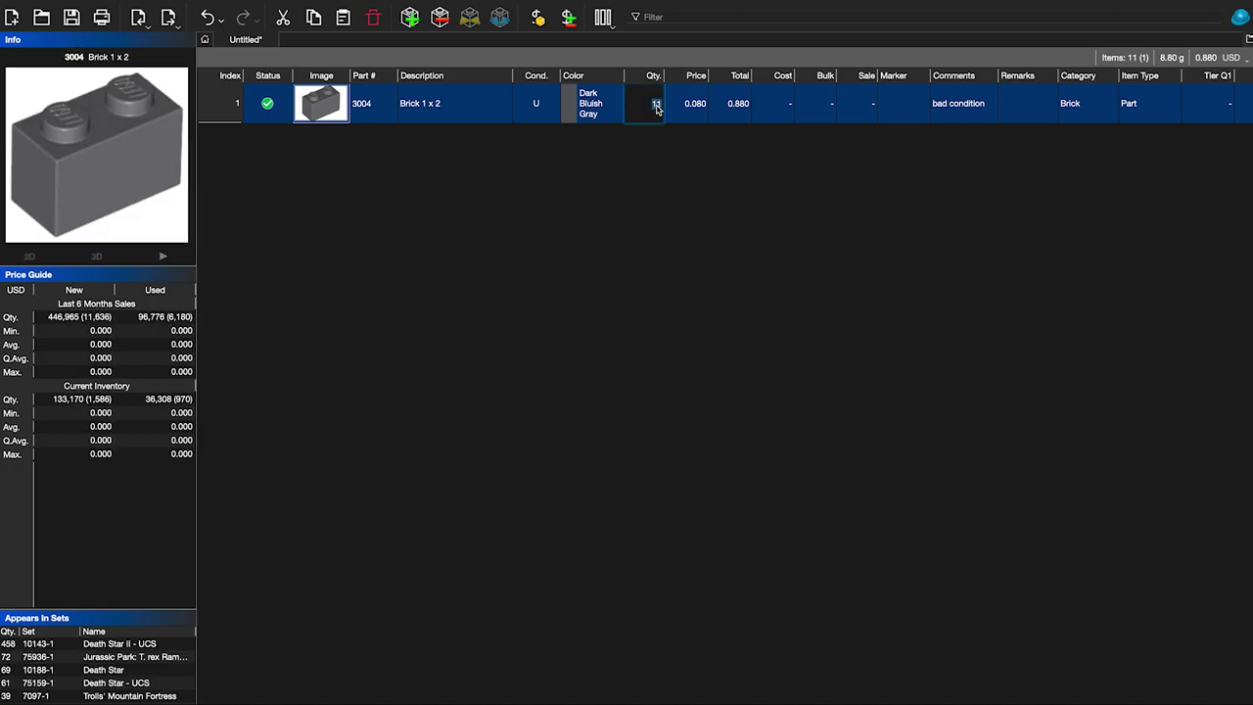
double_click(697, 104)
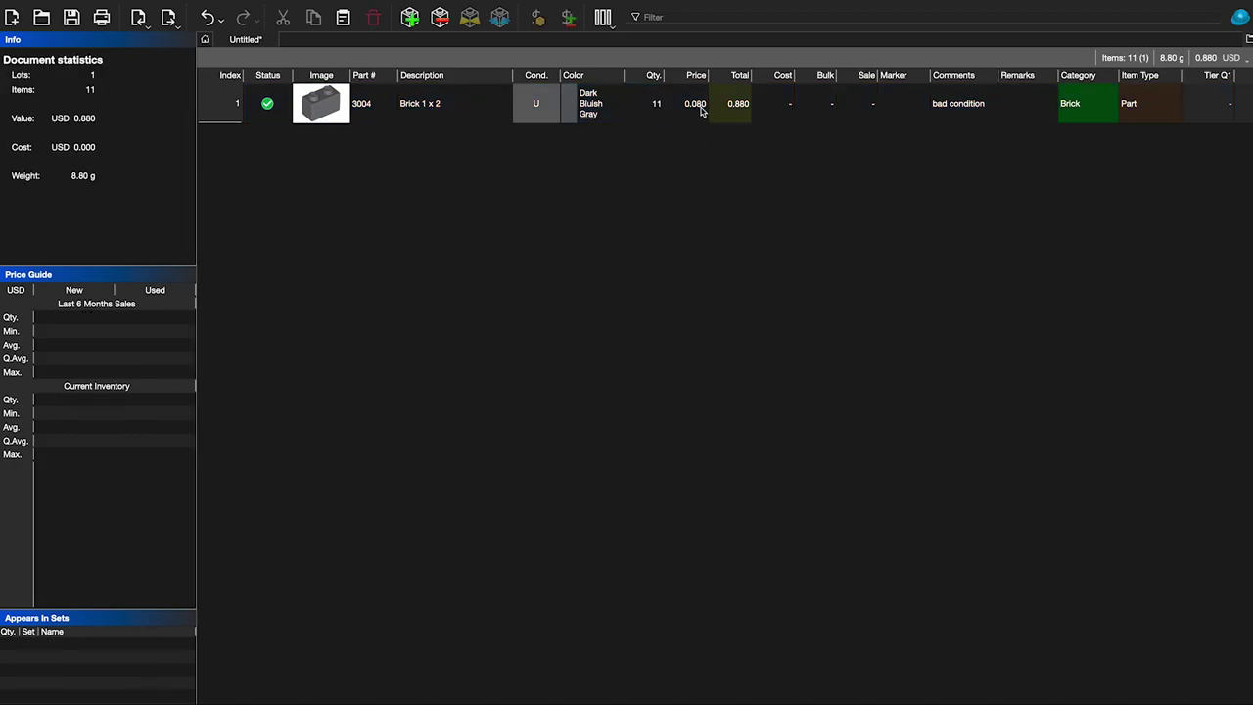
key(Return)
click(740, 260)
- Change the color of the Brick 1 x 2 lot to Green from the known colors
double_click(567, 105)
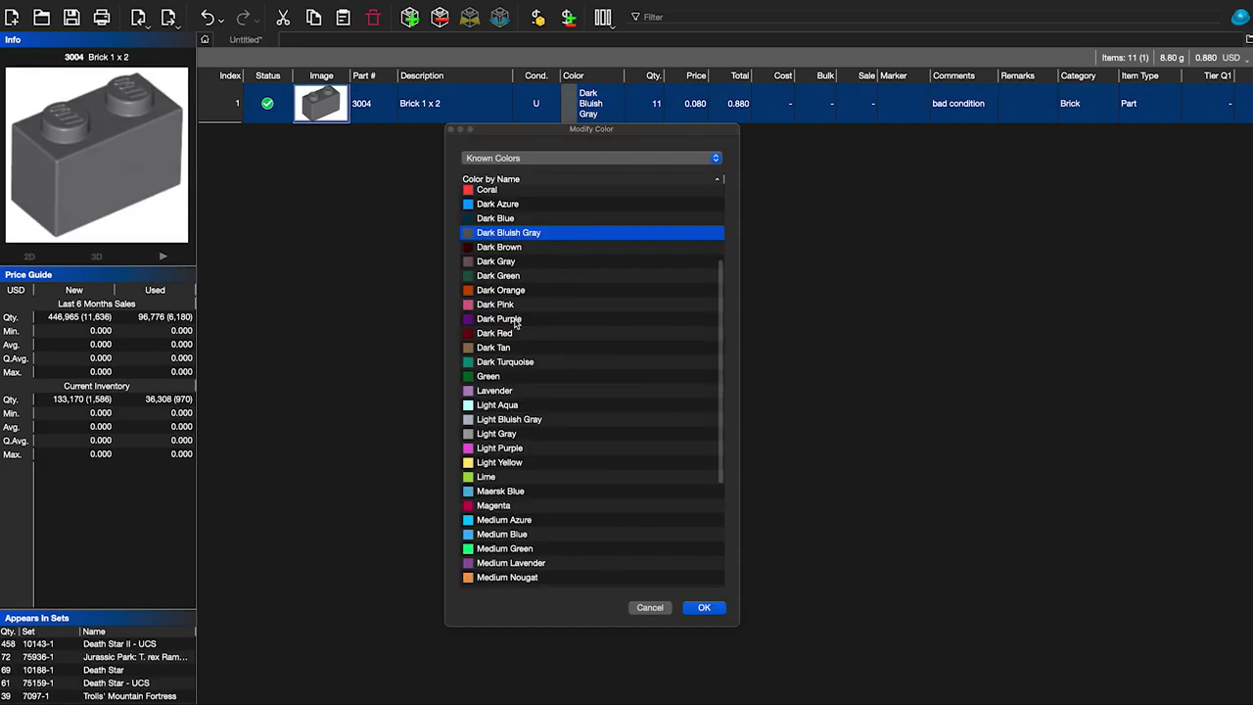
scroll(512, 321, down, 2)
click(514, 349)
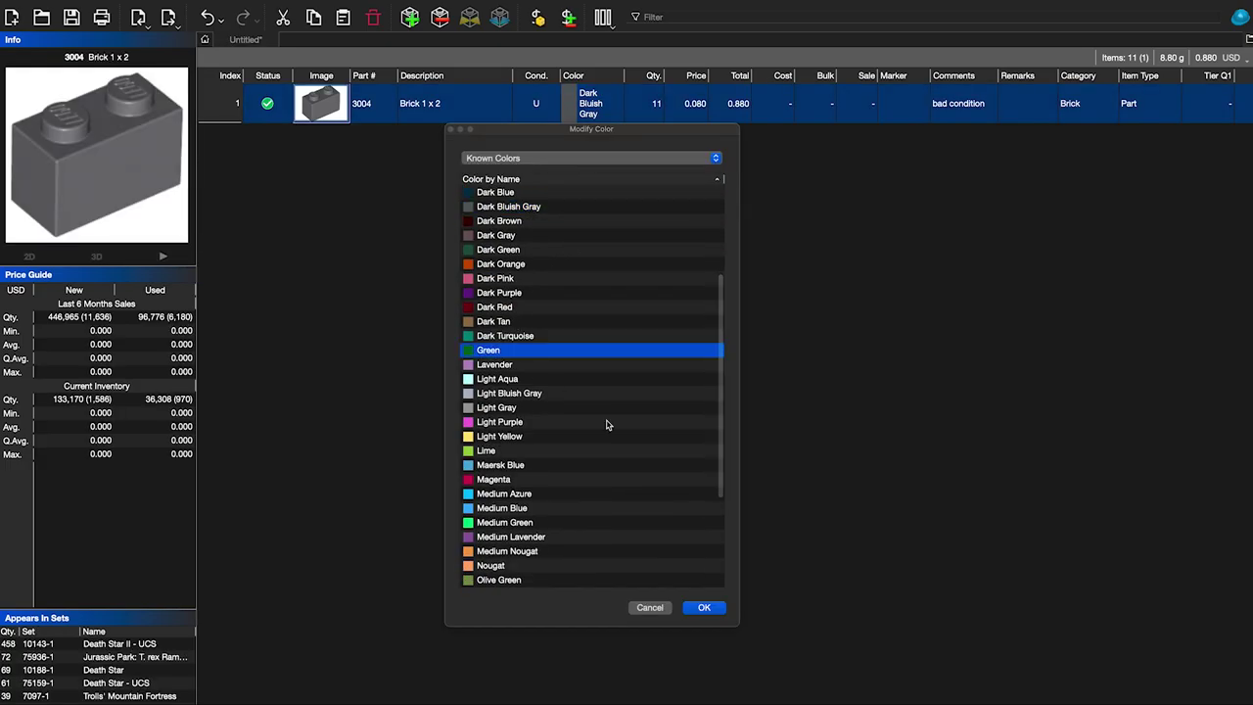
click(713, 607)
click(581, 158)
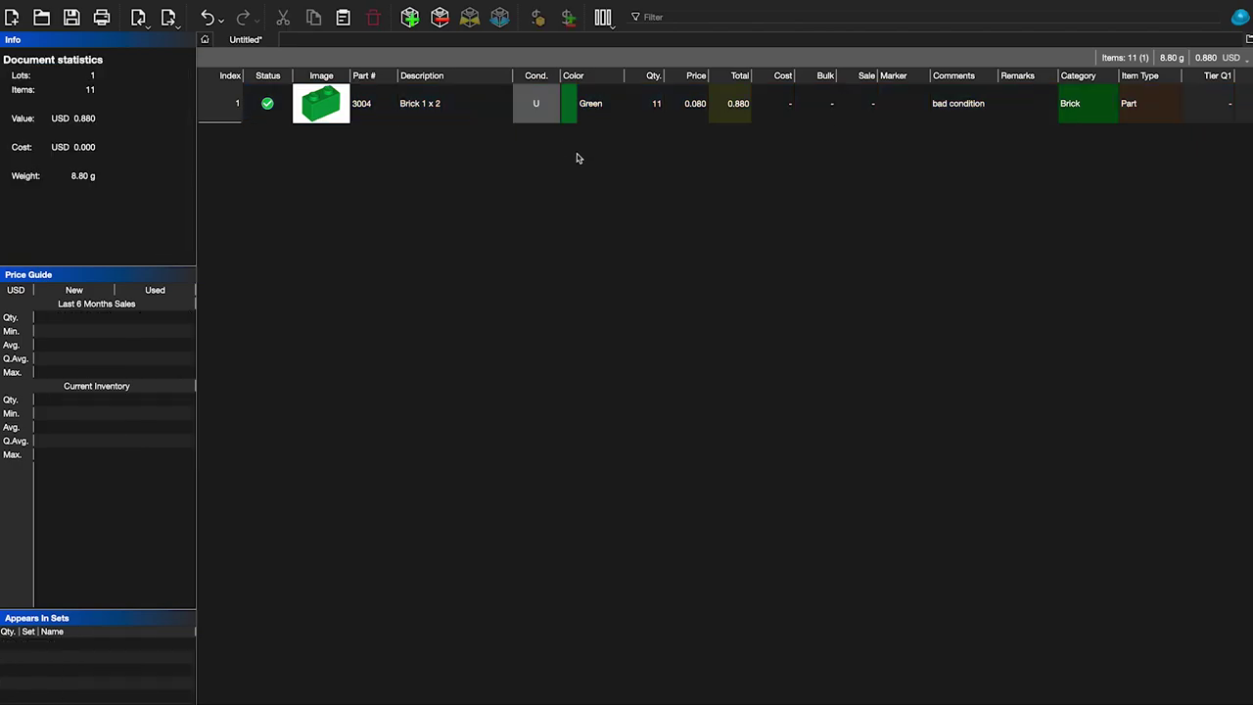
- Set the green lot's price to the Price Guide's Average for Last 6 Months Sales
click(396, 113)
click(534, 18)
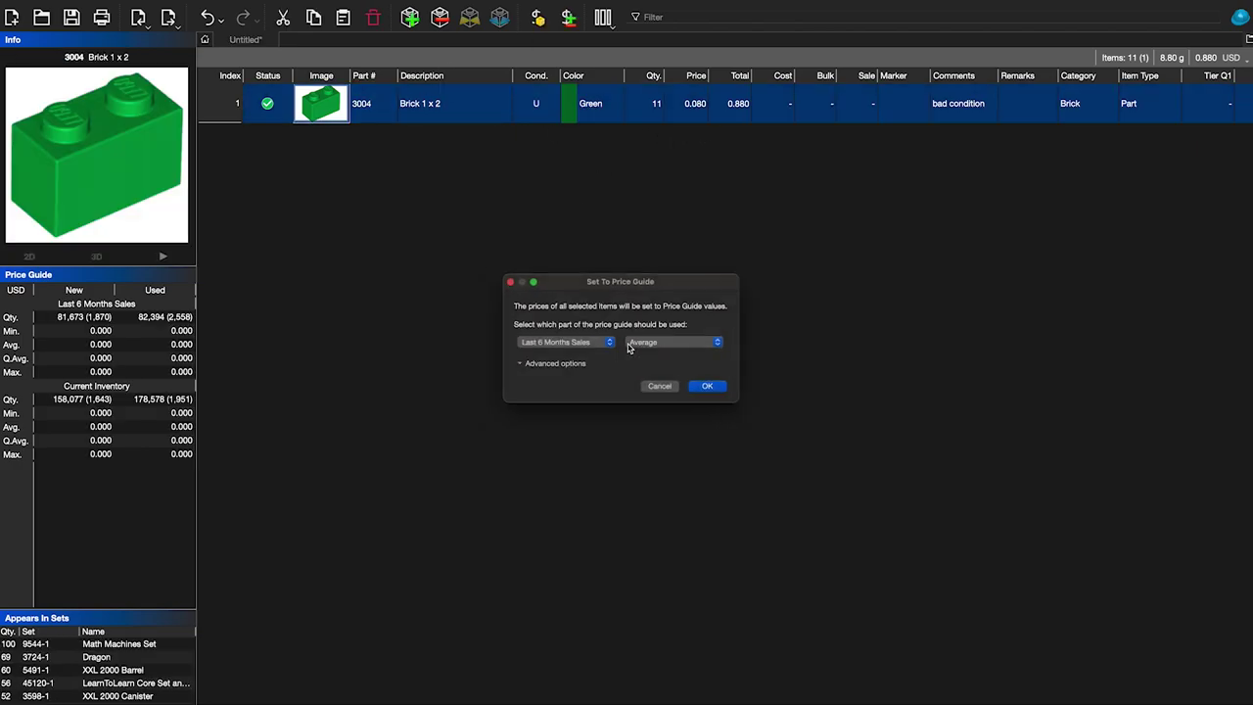
click(716, 394)
click(715, 368)
click(594, 155)
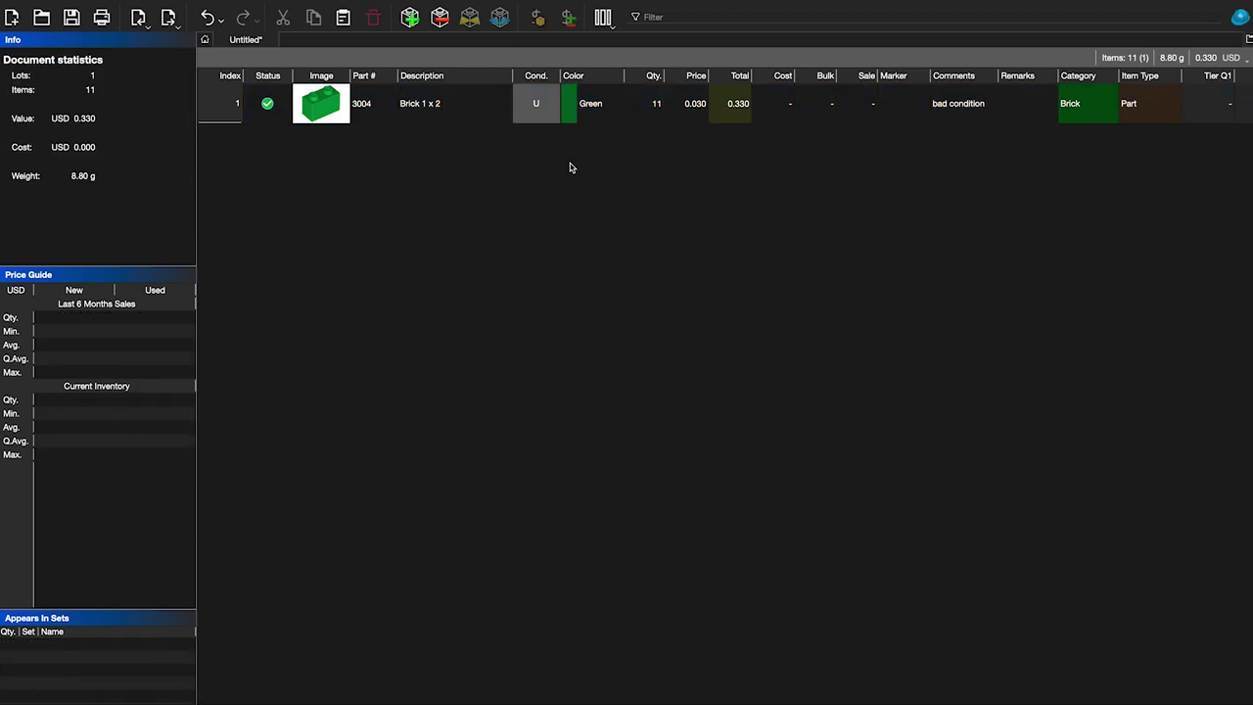
- Change the lot's color back to Dark Bluish Gray
double_click(575, 108)
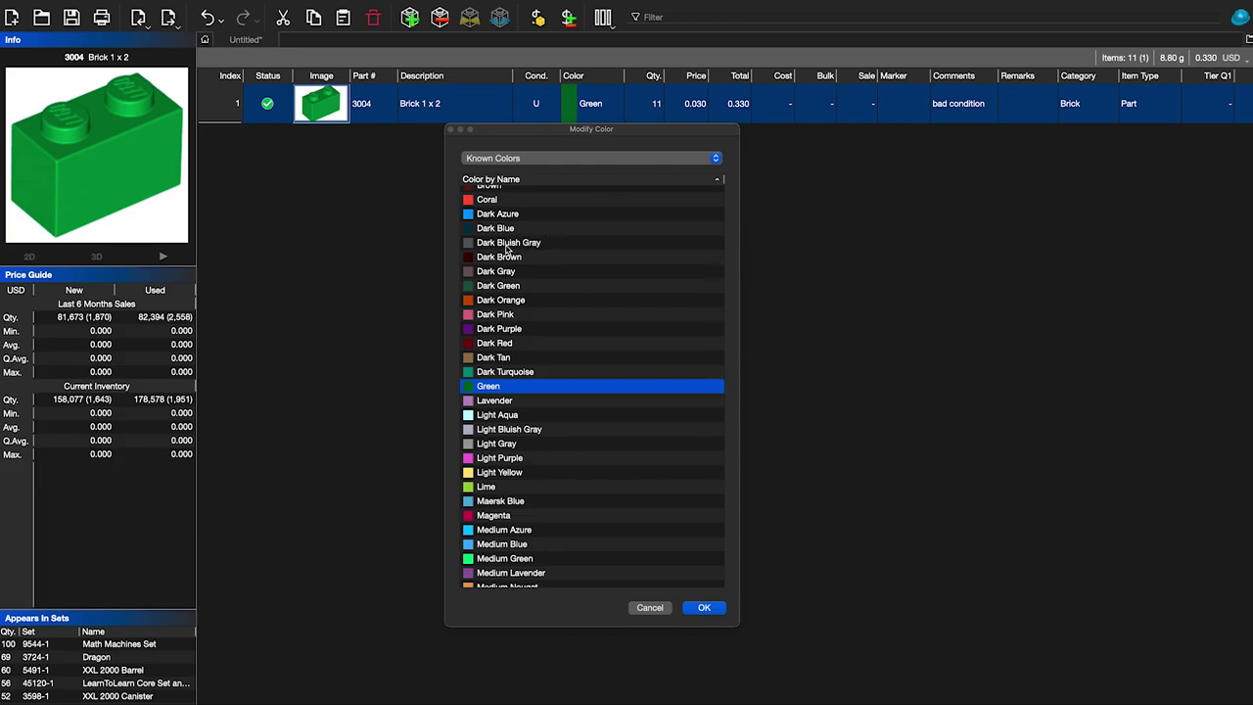
click(507, 242)
click(706, 608)
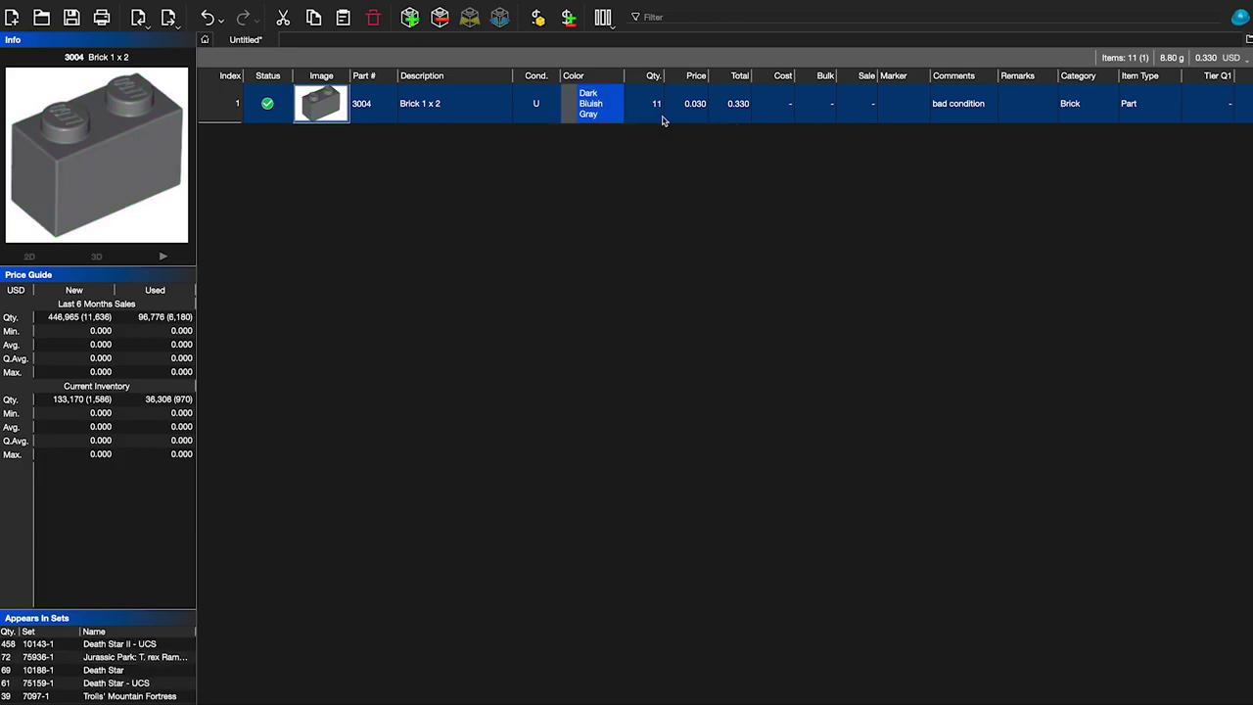
click(531, 147)
- Browse the Brick category for a replacement item for the lot and cancel the item change
double_click(318, 110)
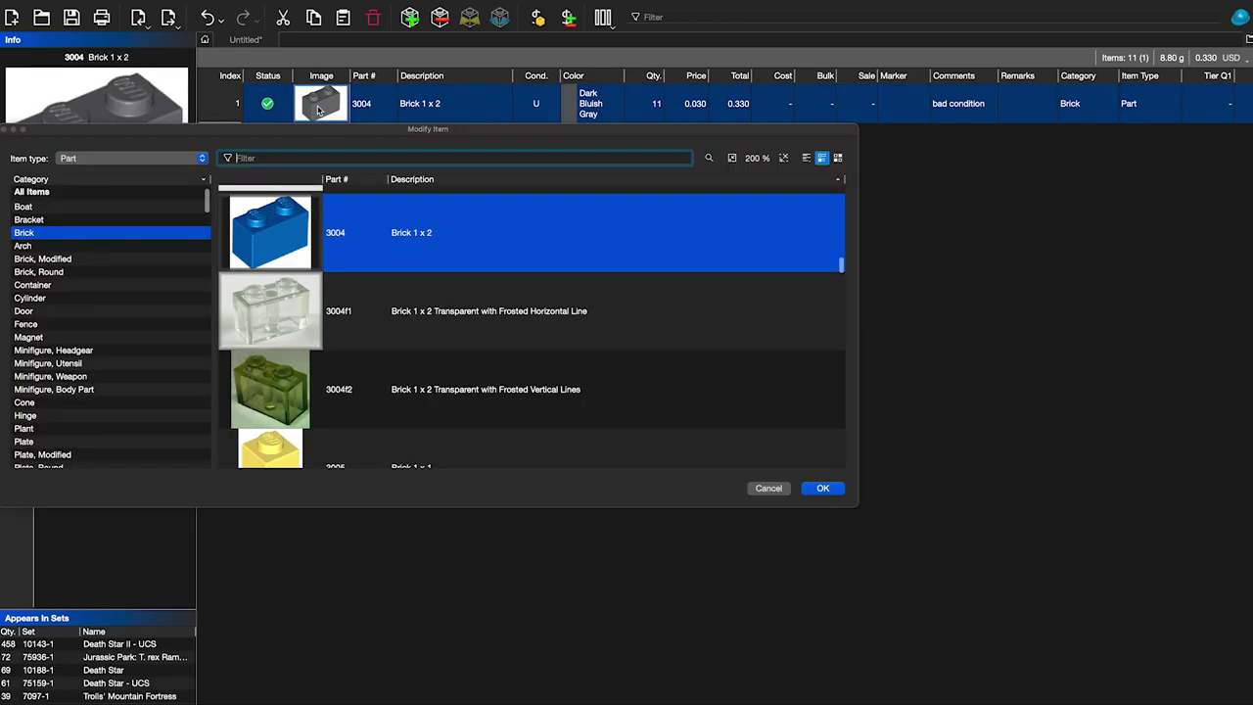
scroll(401, 241, down, 10)
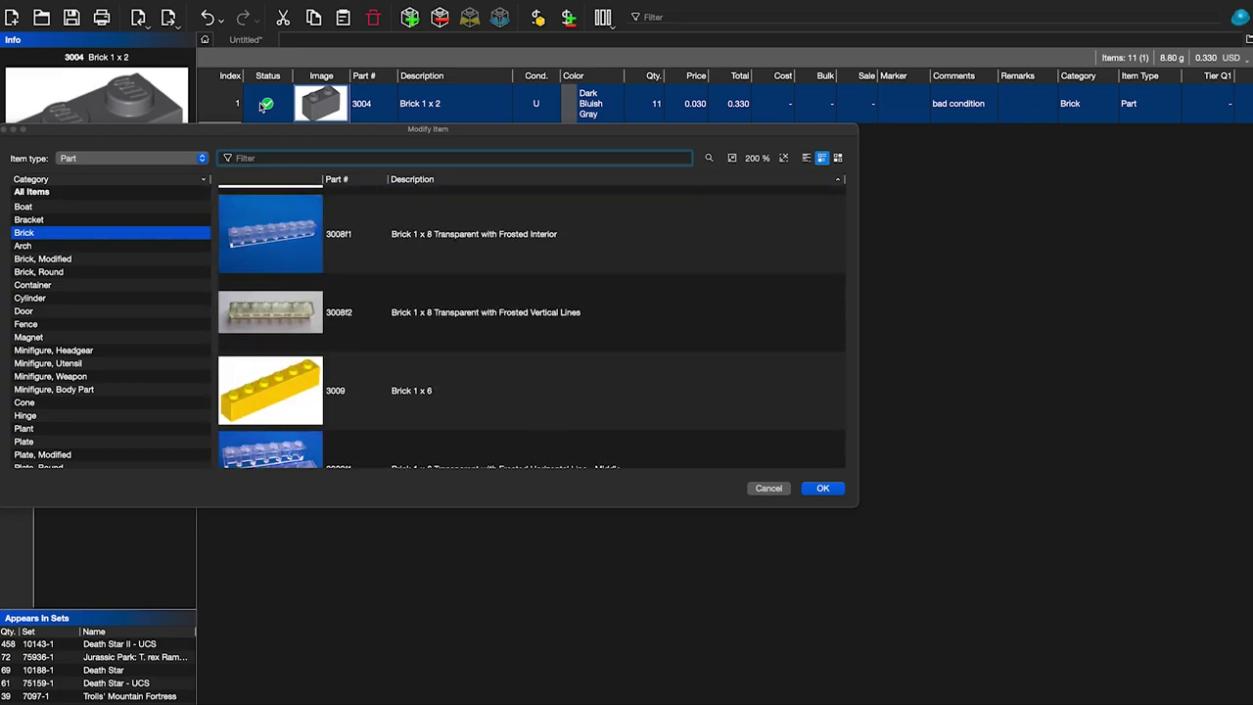
click(768, 488)
click(926, 148)
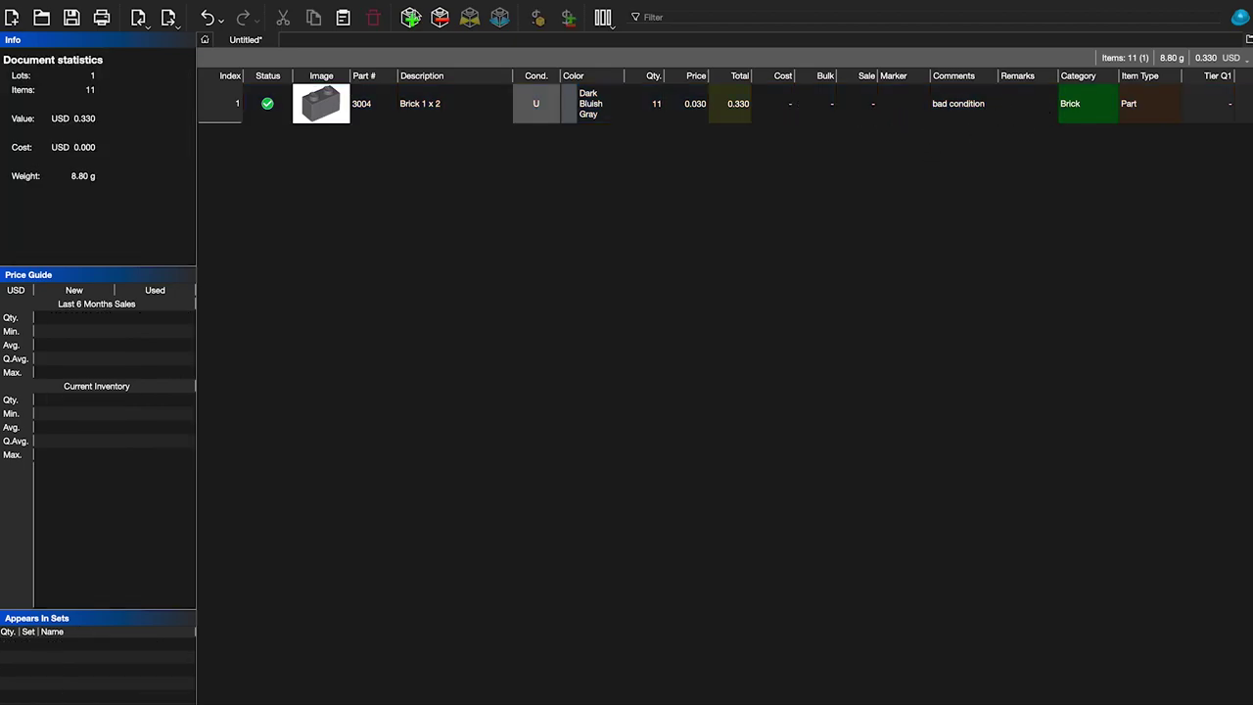
- Add a lot of 3 used Dark Bluish Gray Brick 1 x 2 with the remark "D0002" and close the form
click(410, 16)
drag(739, 215, 705, 120)
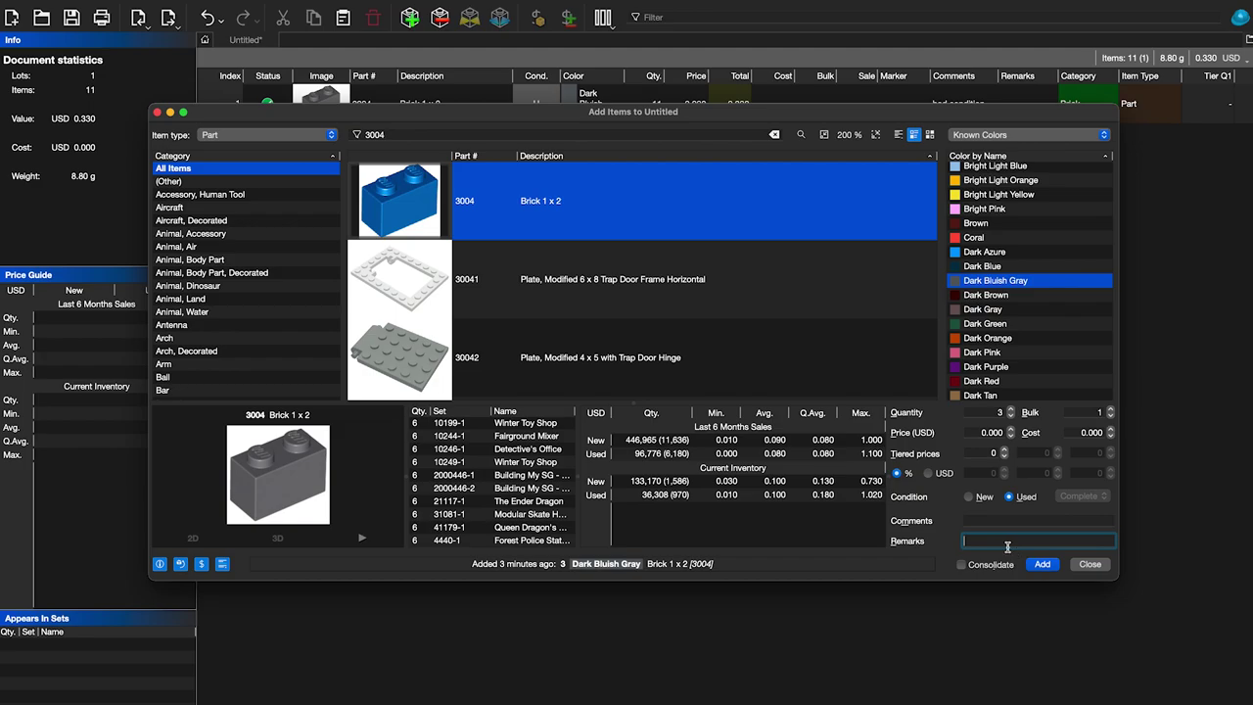
text(D0002)
click(1042, 564)
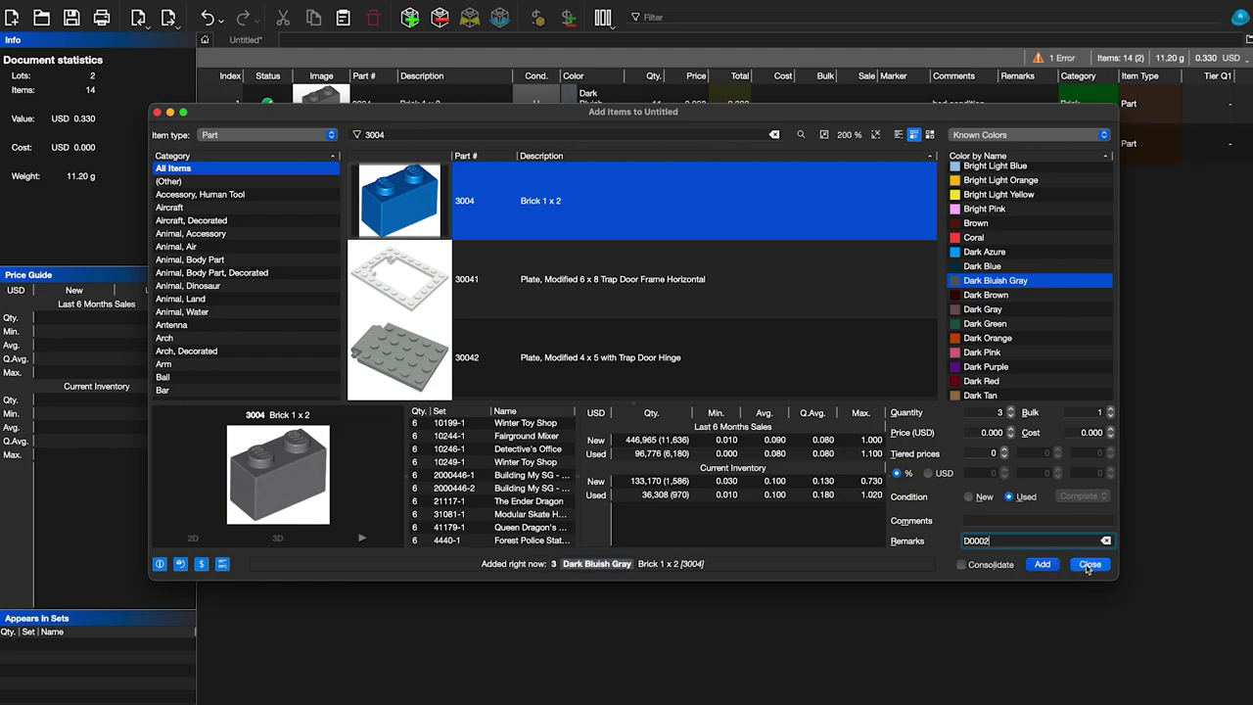
click(1089, 564)
click(1034, 148)
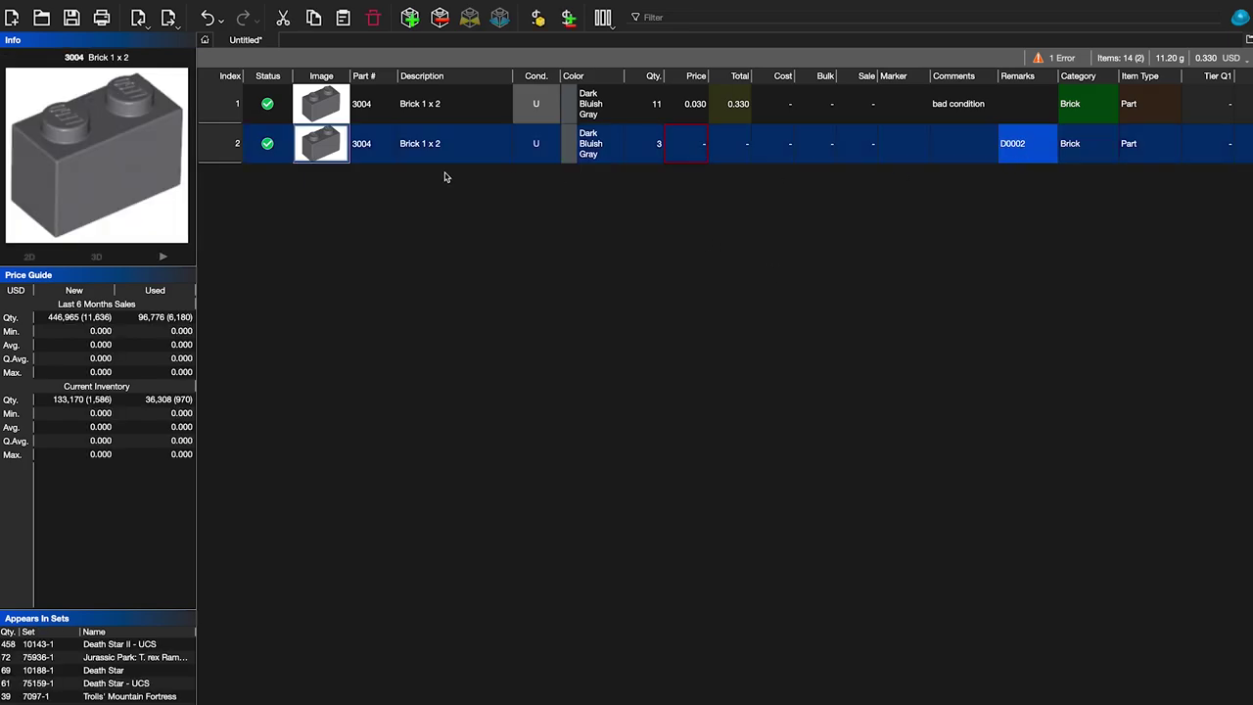
- Add a lot of 3 used Dark Bluish Gray Plate, Modified 6 x 8 Trap Door Frame Horizontal (30041) with the remark "D0002" and close the form
click(411, 18)
click(607, 293)
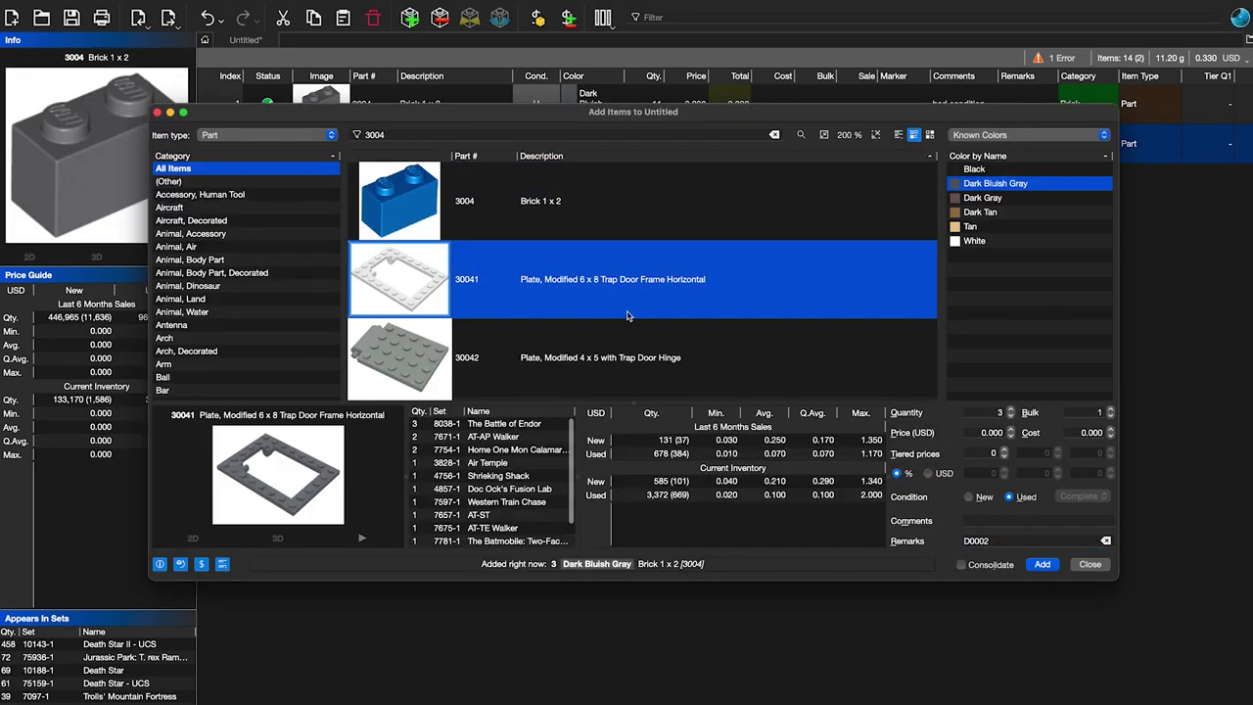
click(1042, 565)
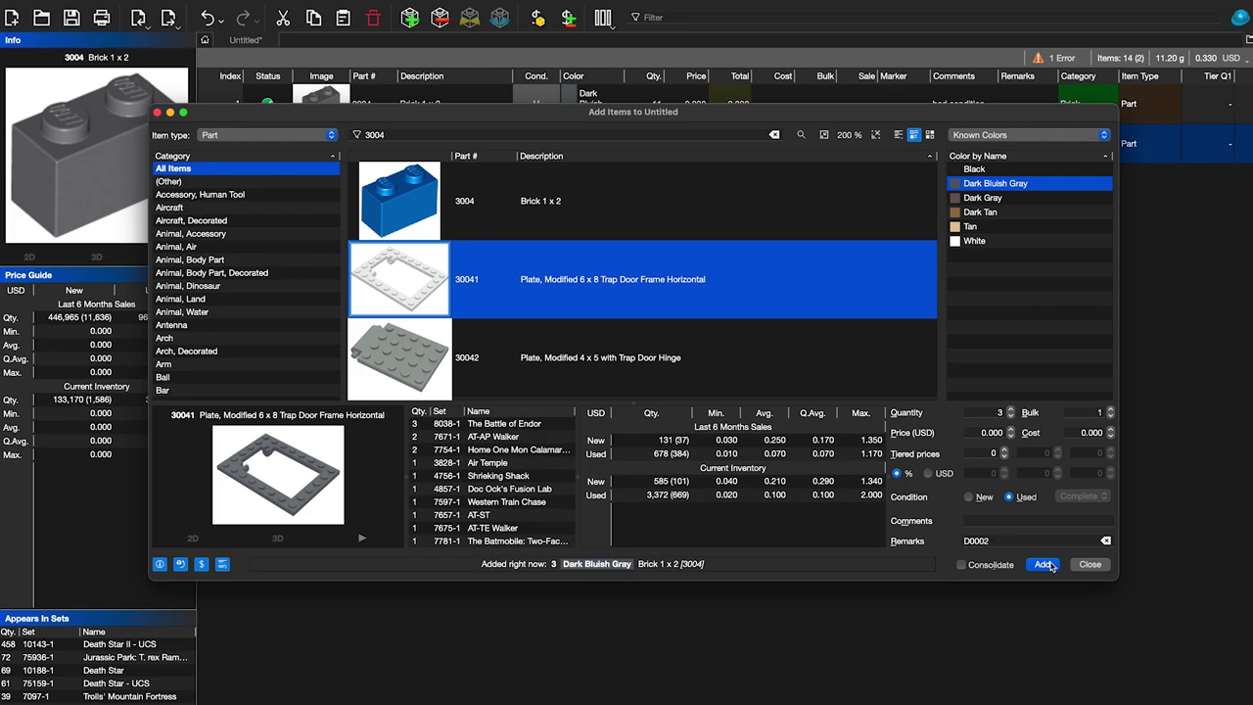
click(157, 112)
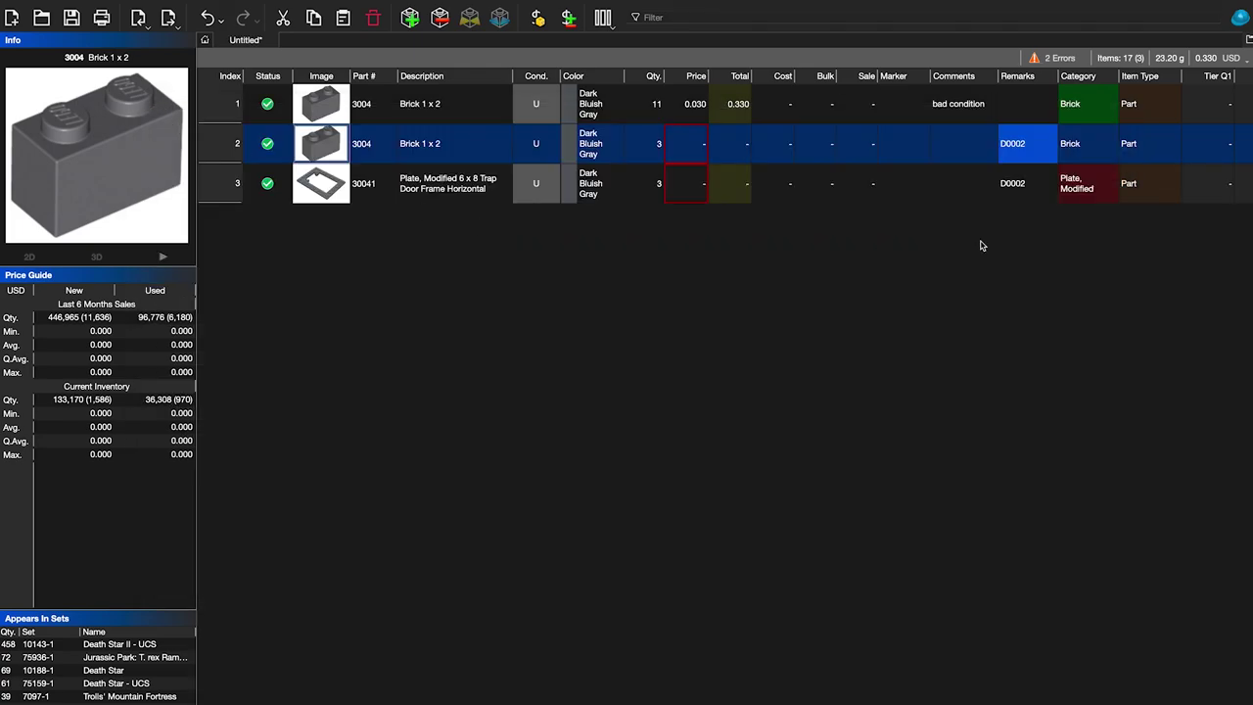
- Delete the Trap Door Frame plate lot and the unpriced Brick 1 x 2 lot from the document
click(1021, 190)
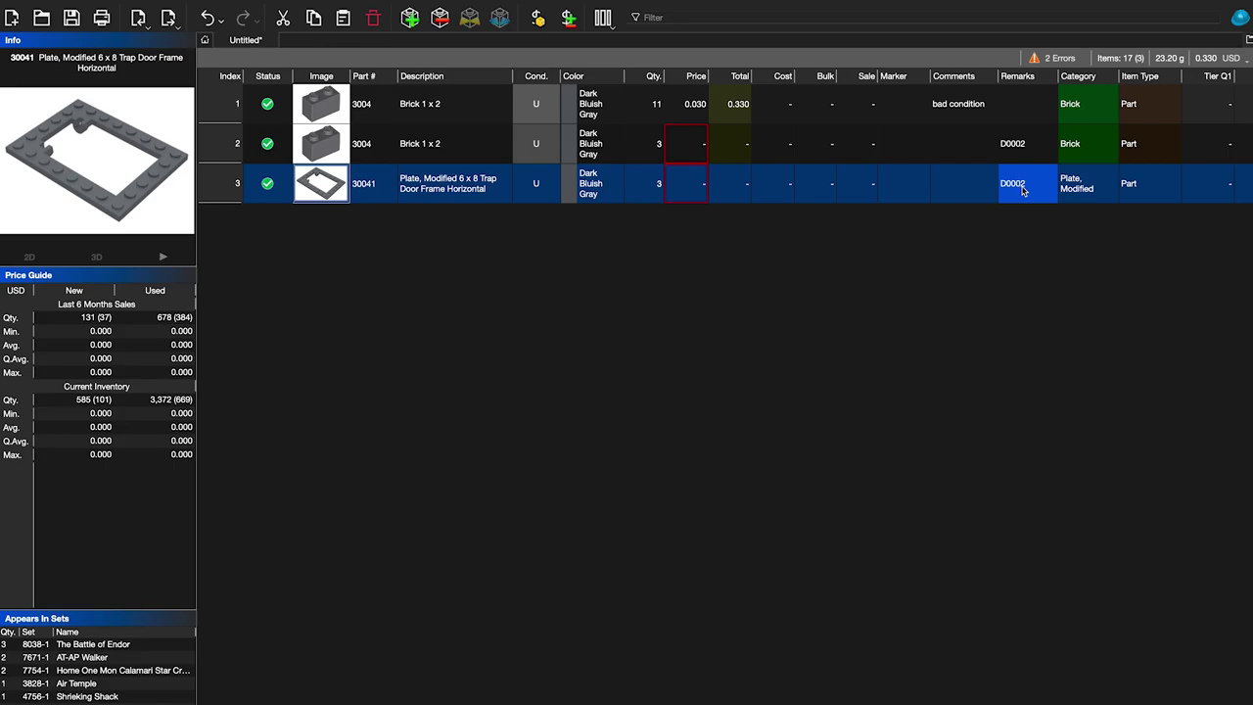
key(Delete)
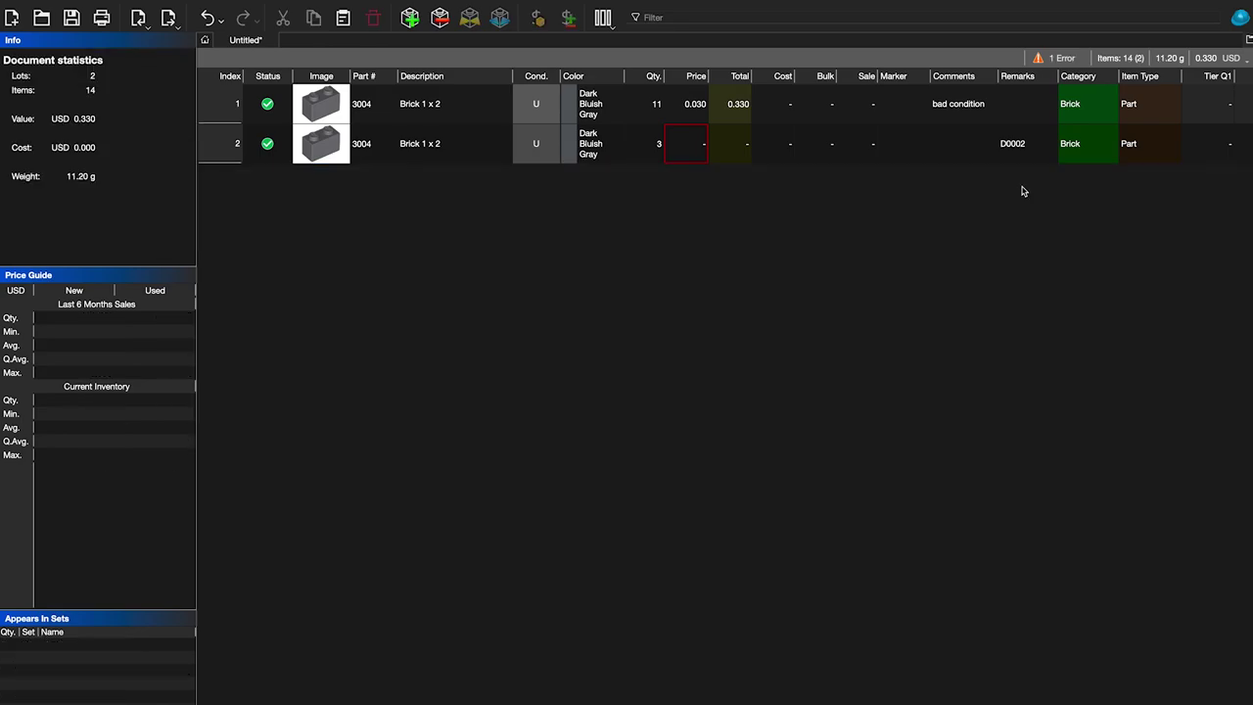
click(1002, 155)
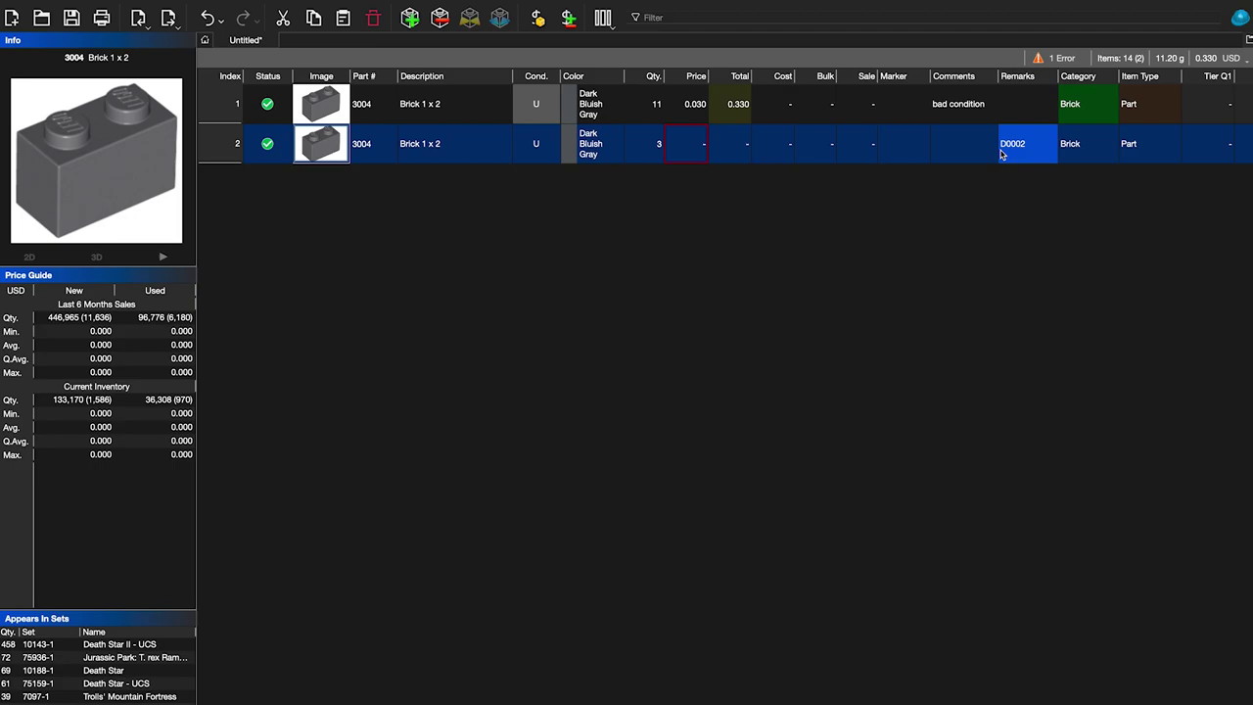
key(Delete)
- Enter the remark "D0002" for the remaining Brick 1 x 2 lot and deselect it
double_click(1026, 109)
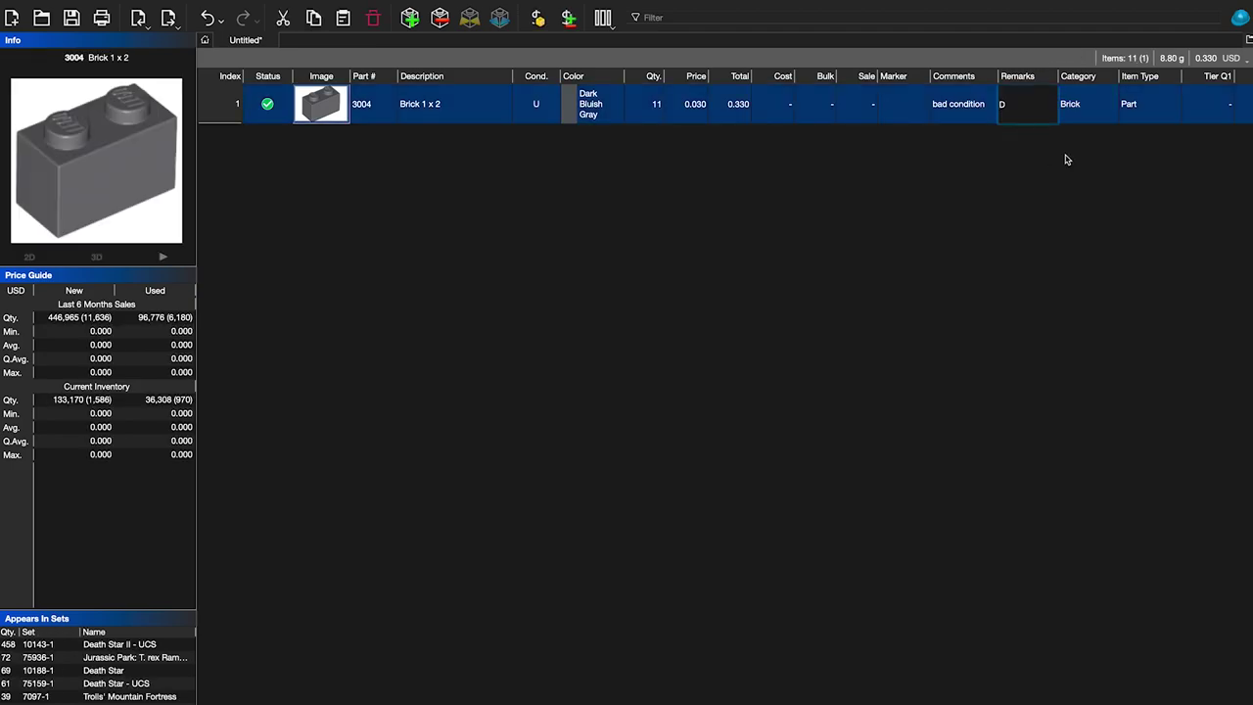
text(D0002)
key(Return)
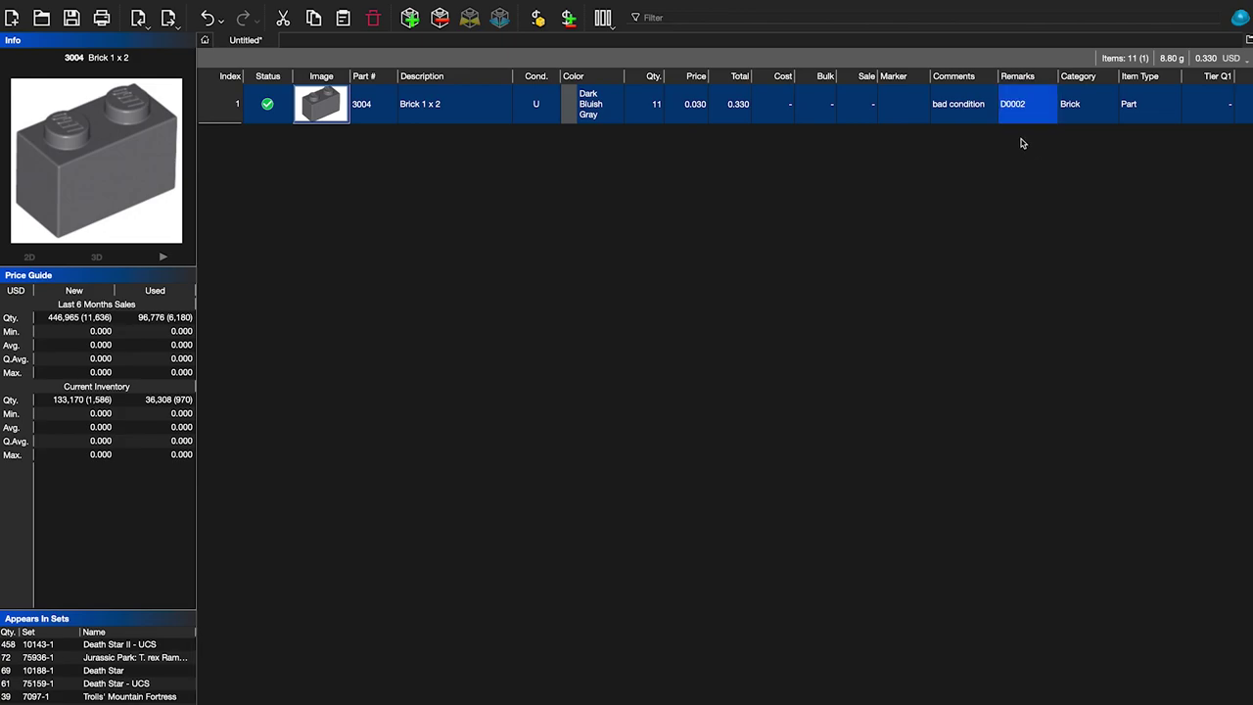
click(1021, 142)
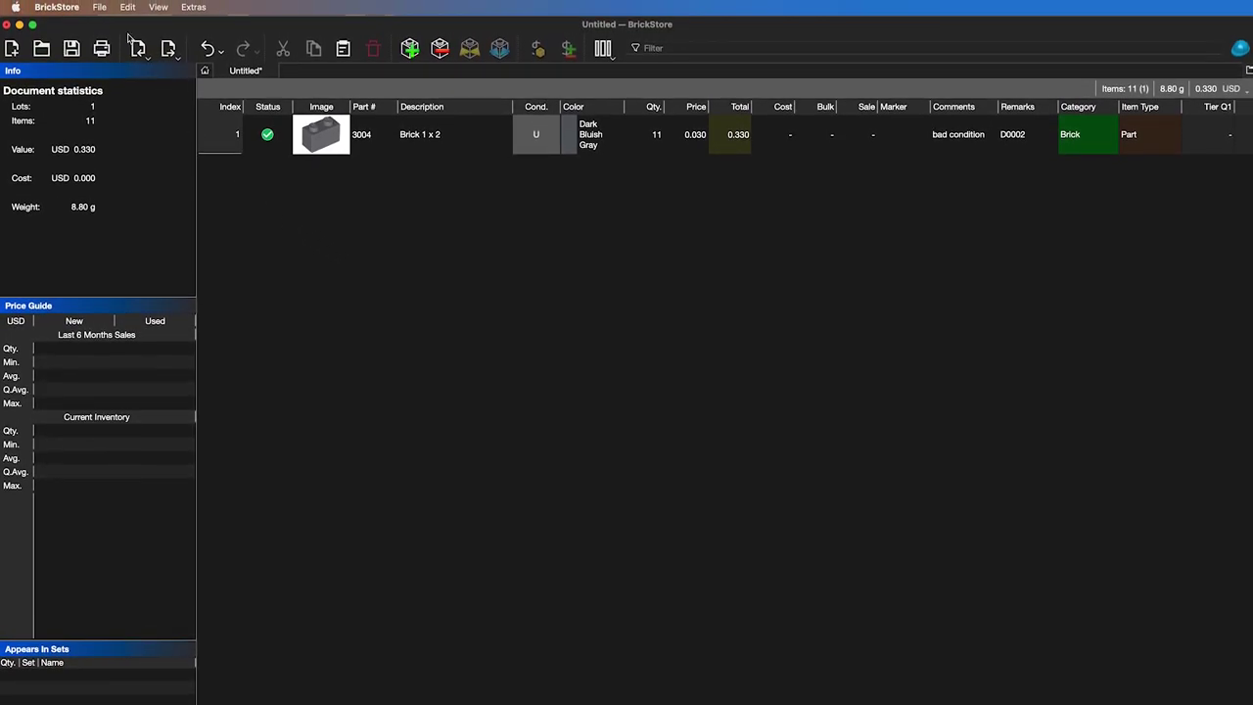
- Export the document to the clipboard as BrickLink Mass-Upload XML
click(104, 11)
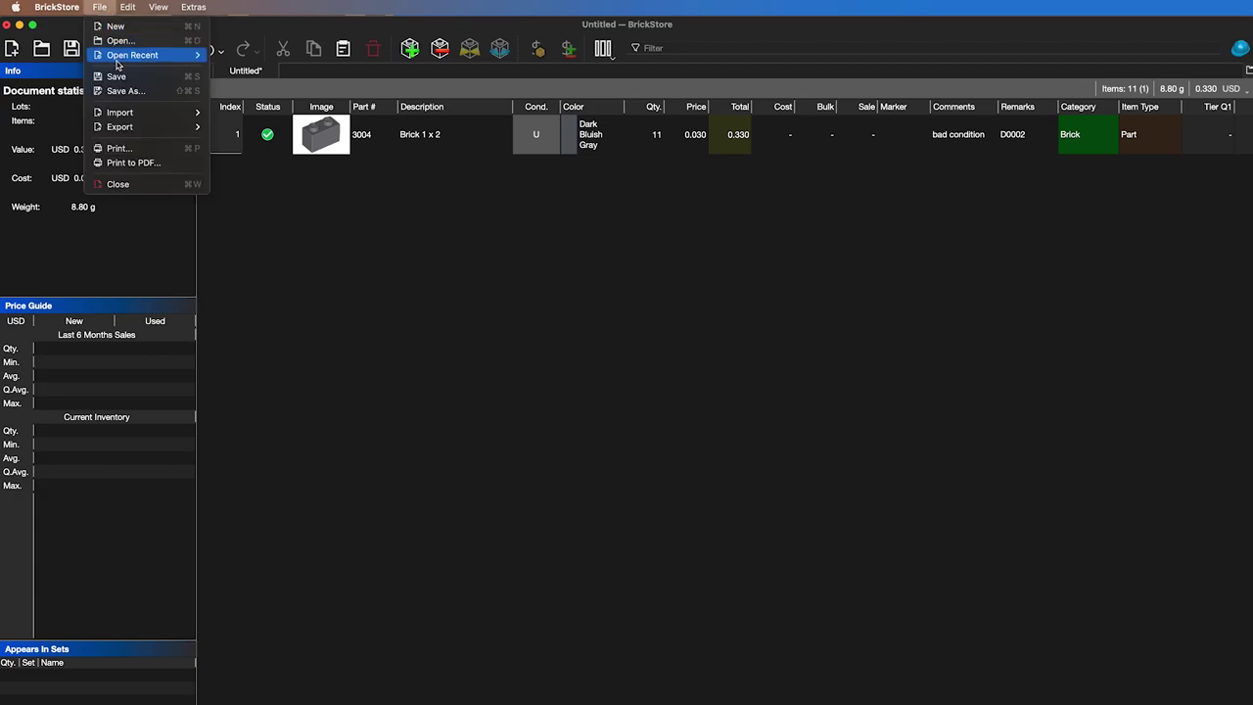
mouse_move(138, 133)
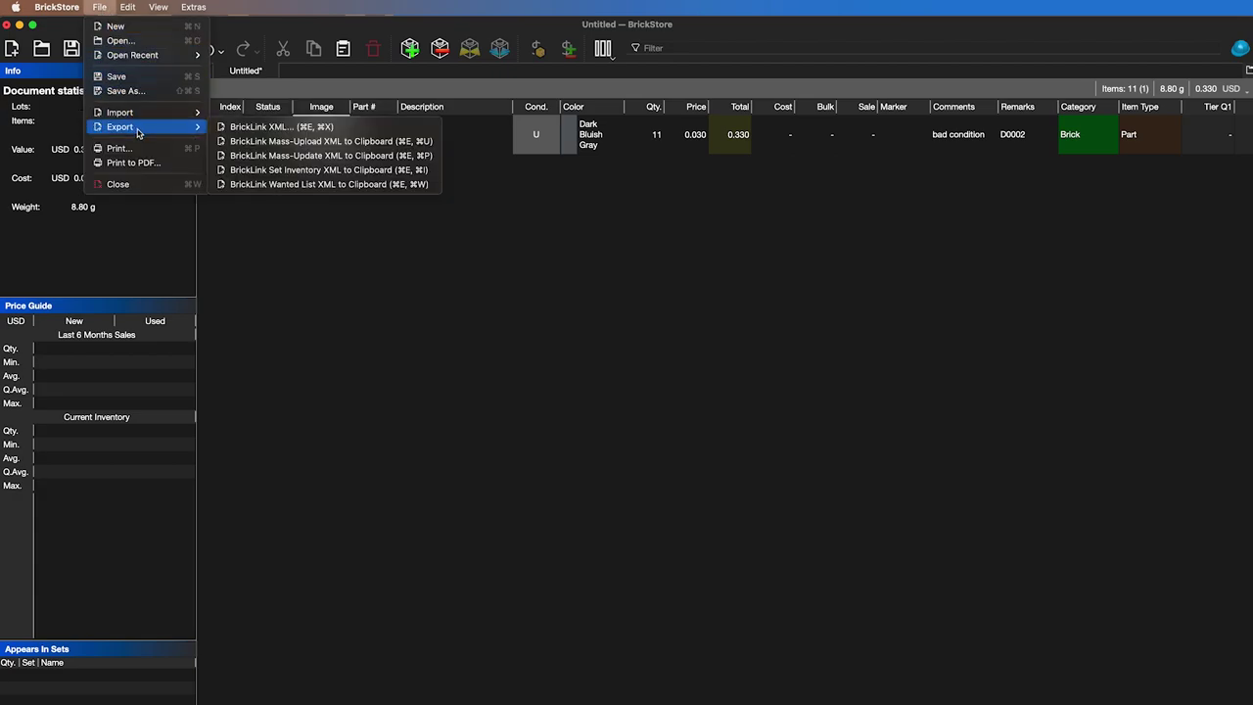
click(314, 141)
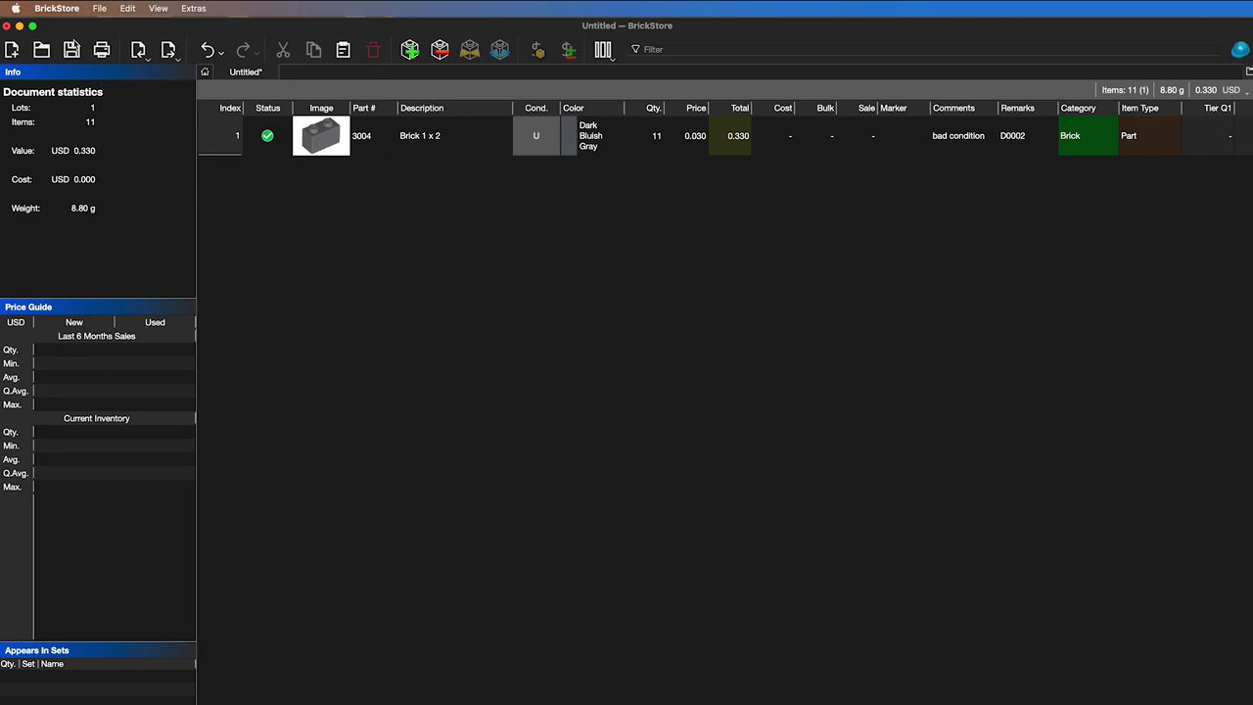
click(100, 8)
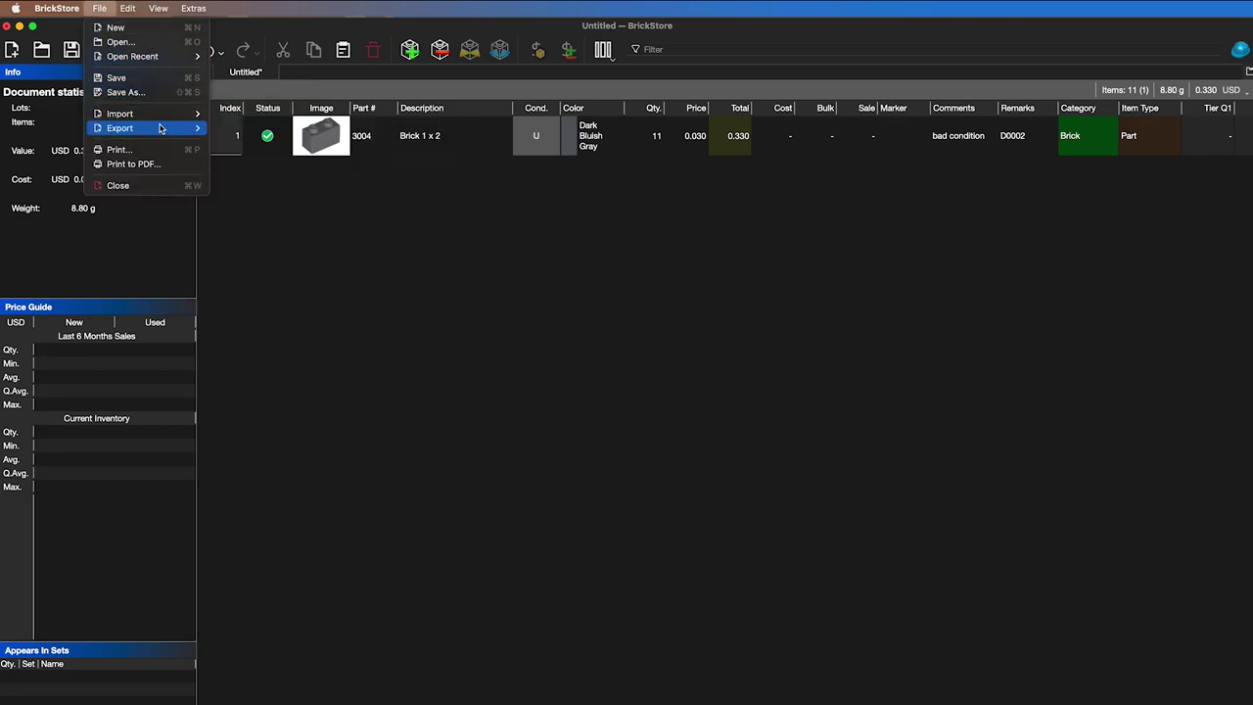
mouse_move(147, 128)
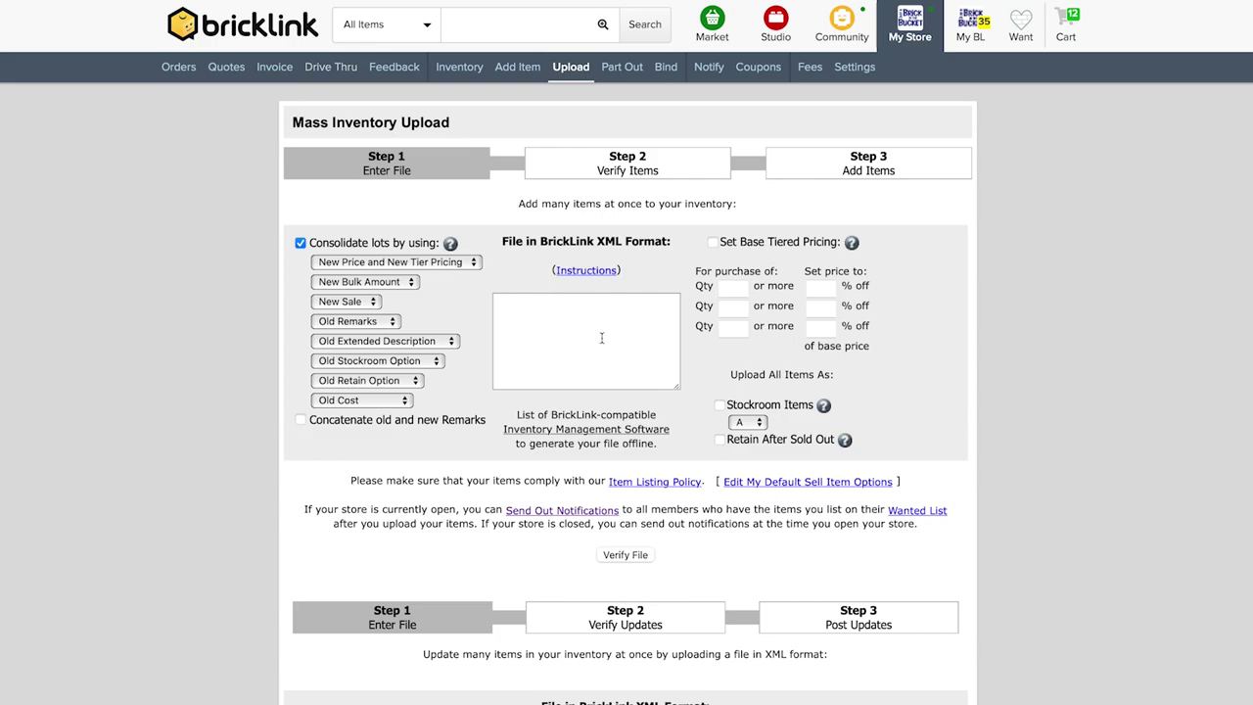
- On BrickLink's Mass Inventory Upload page, paste the exported XML into the file box for adding items and look through it
click(602, 338)
key(ctrl+v)
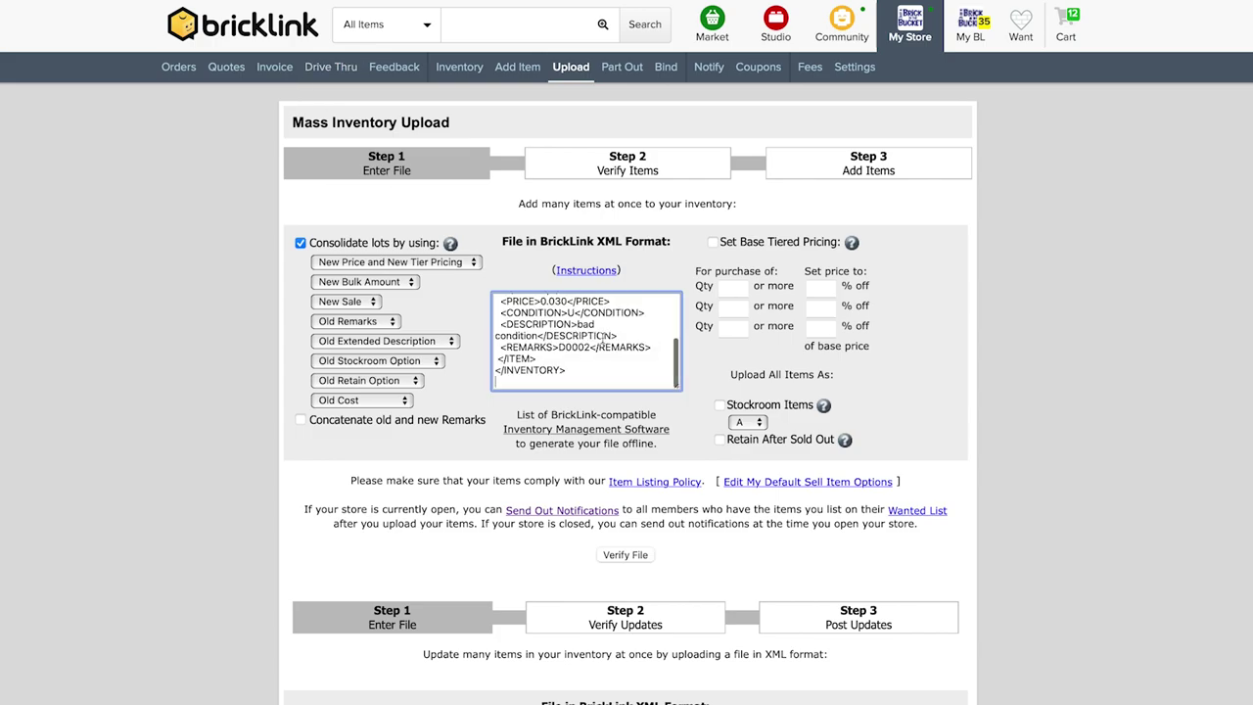
scroll(602, 337, up, 5)
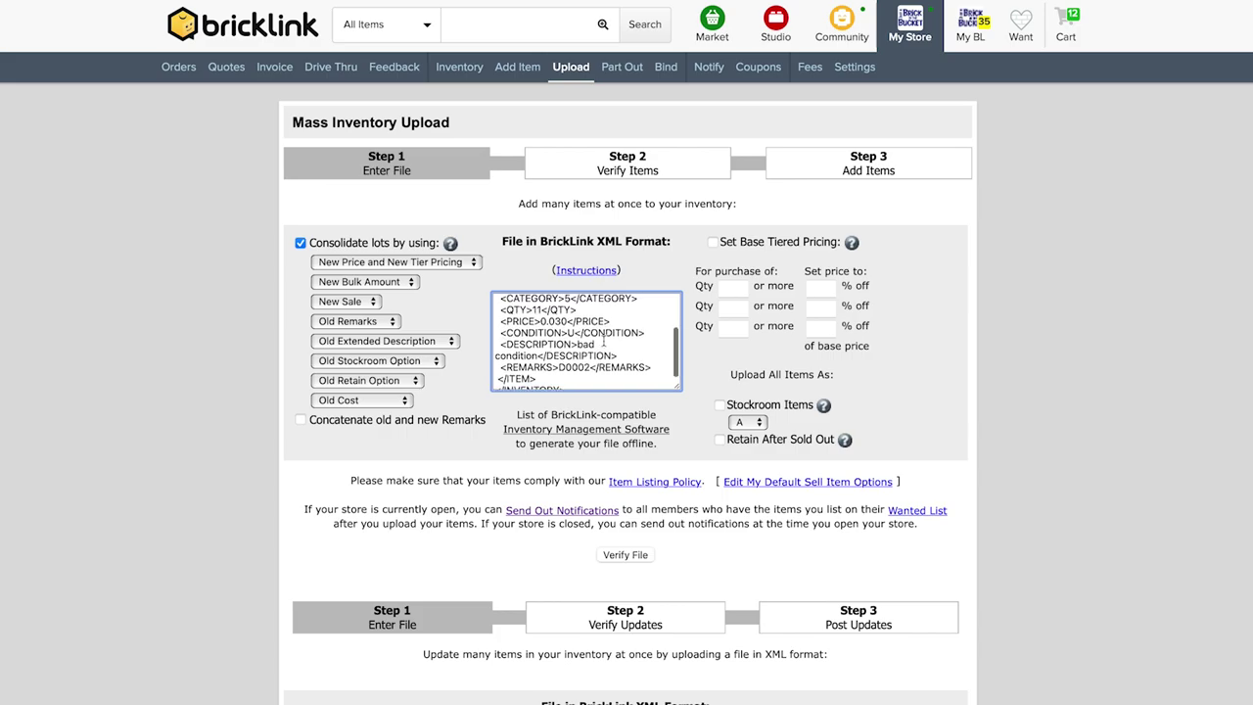
scroll(602, 337, down, 5)
scroll(601, 345, up, 5)
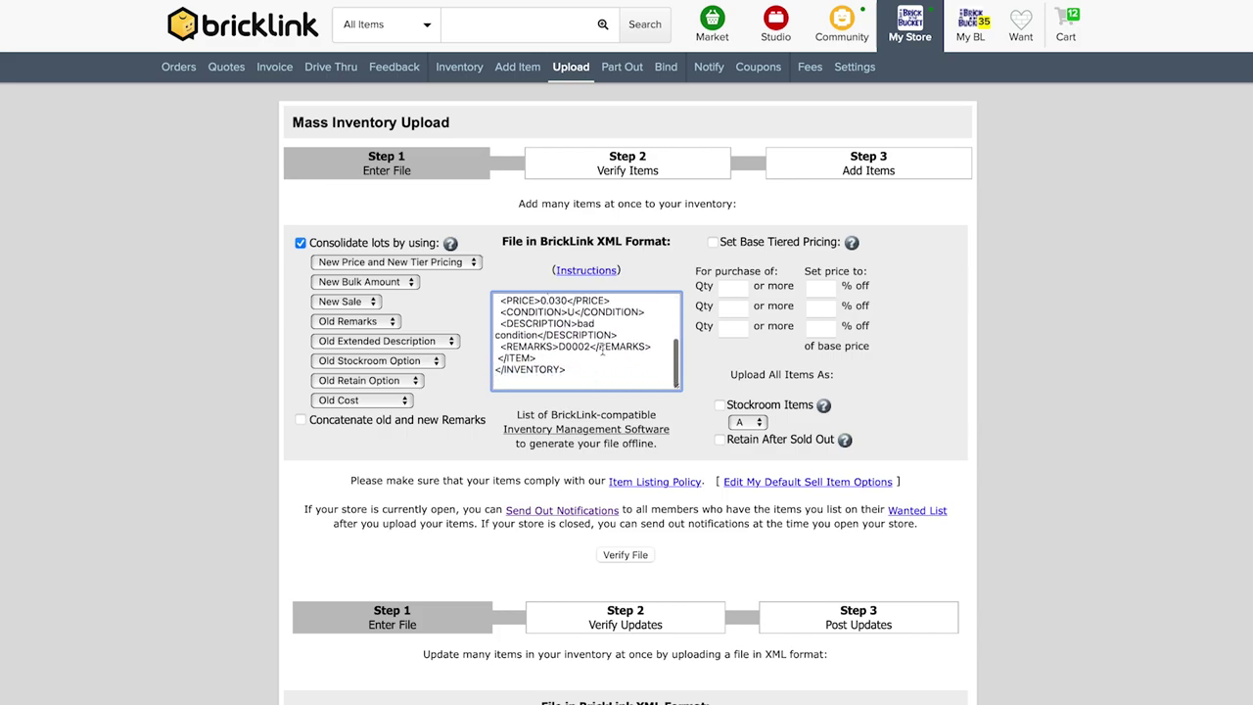
scroll(548, 323, down, 5)
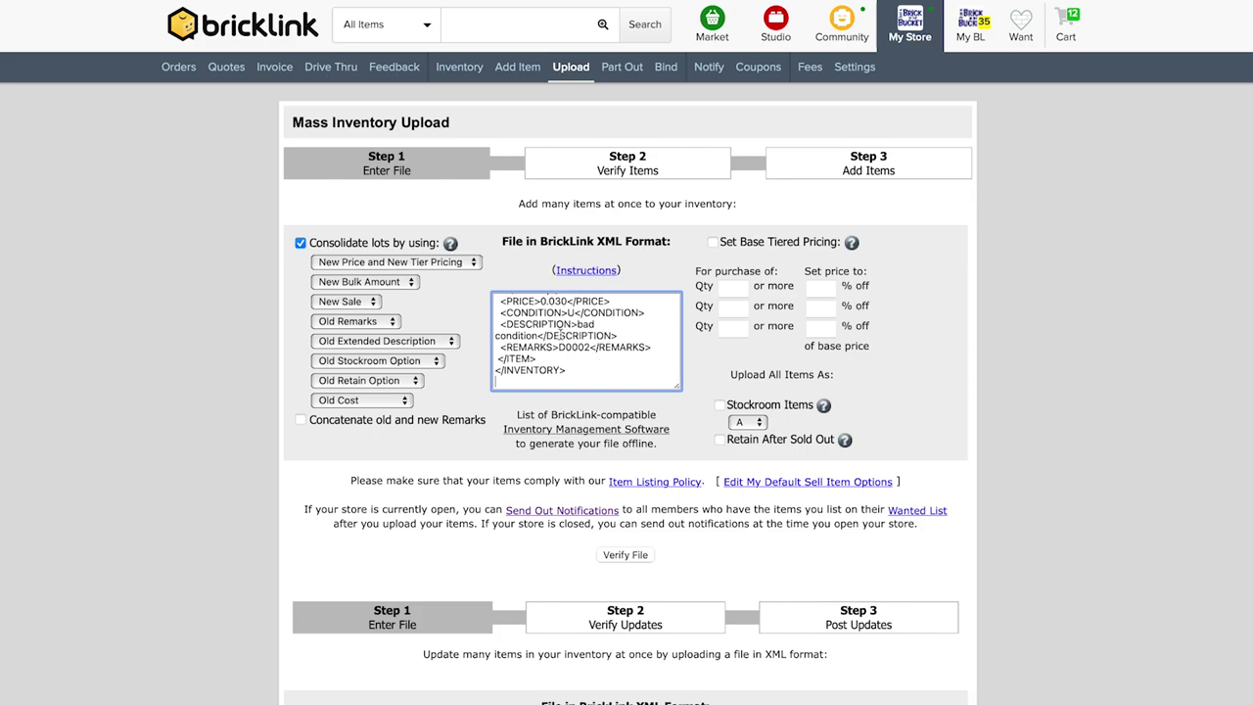
- Run the file verification for the XML pasted in the section that adds items to the inventory
scroll(659, 436, down, 1)
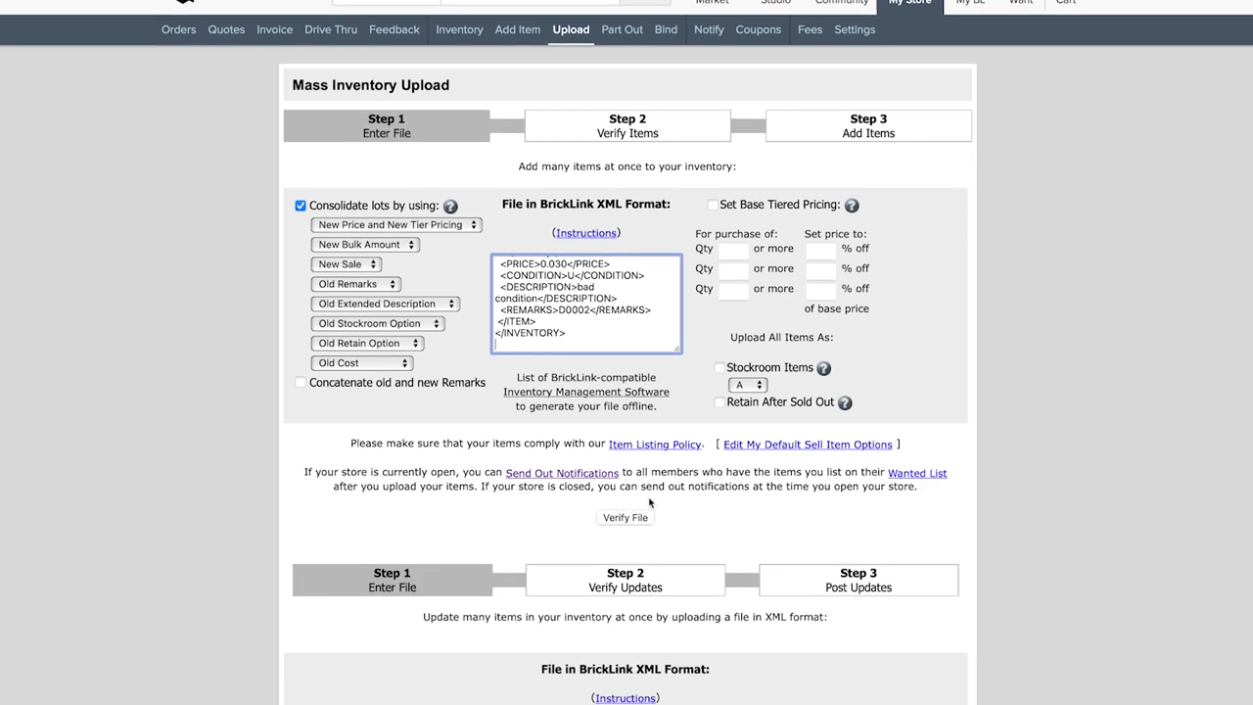
click(617, 508)
scroll(585, 518, down, 6)
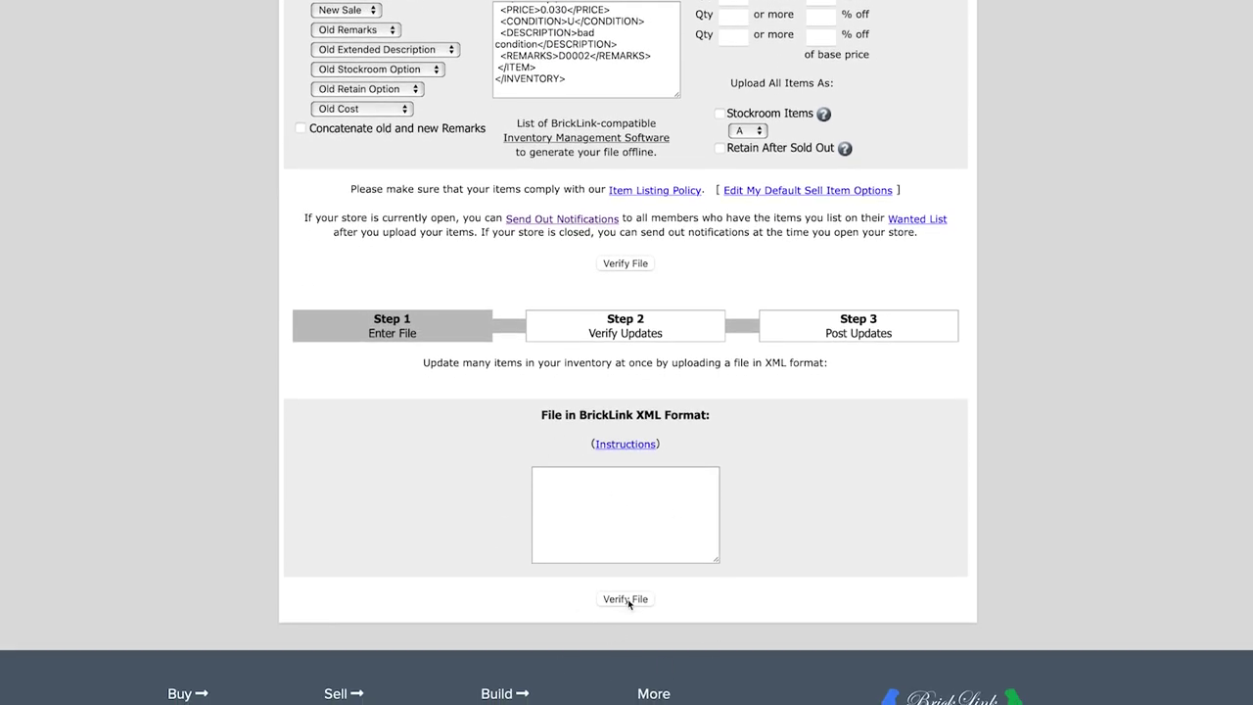
scroll(615, 511, up, 7)
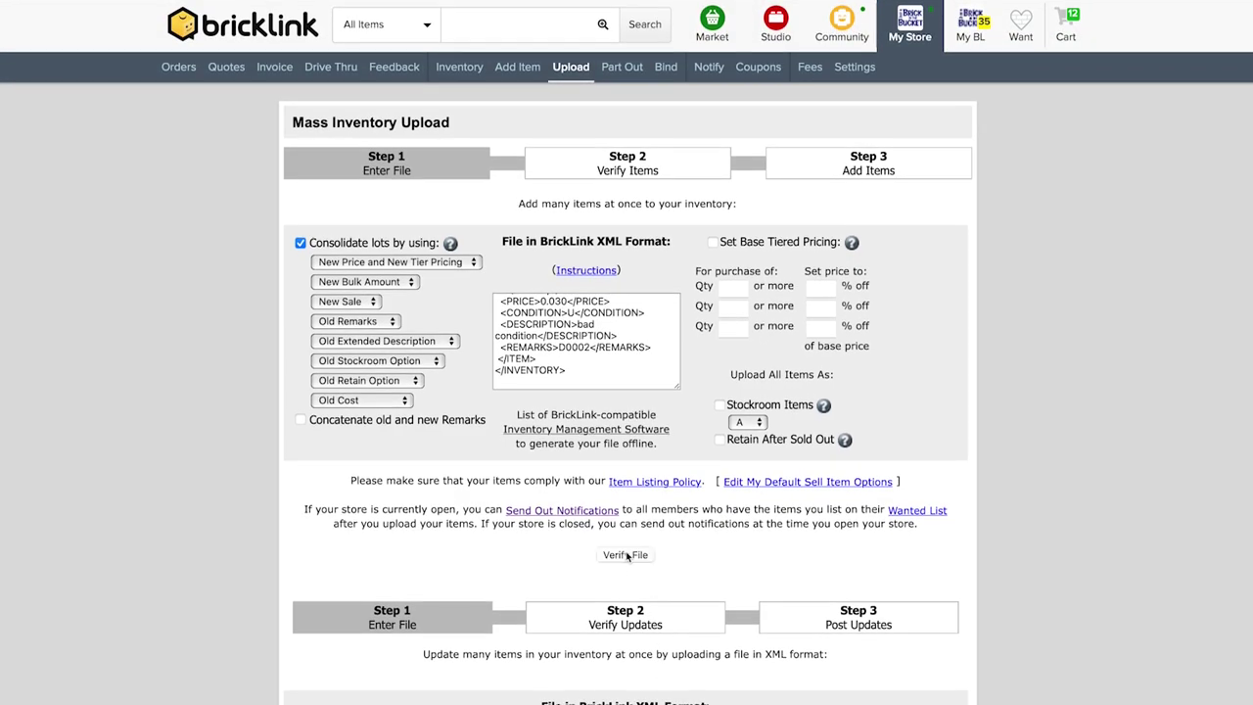
click(625, 554)
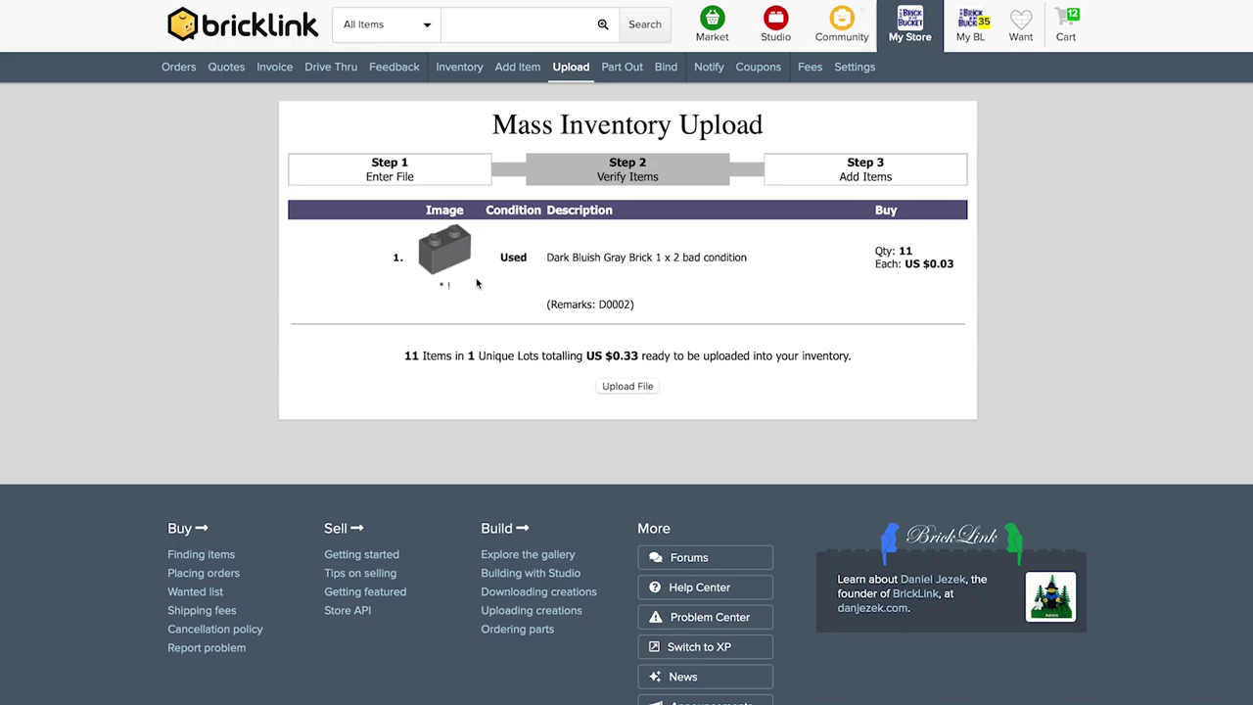
- Check the verified lot's part, comment and unit price before uploading
mouse_move(461, 261)
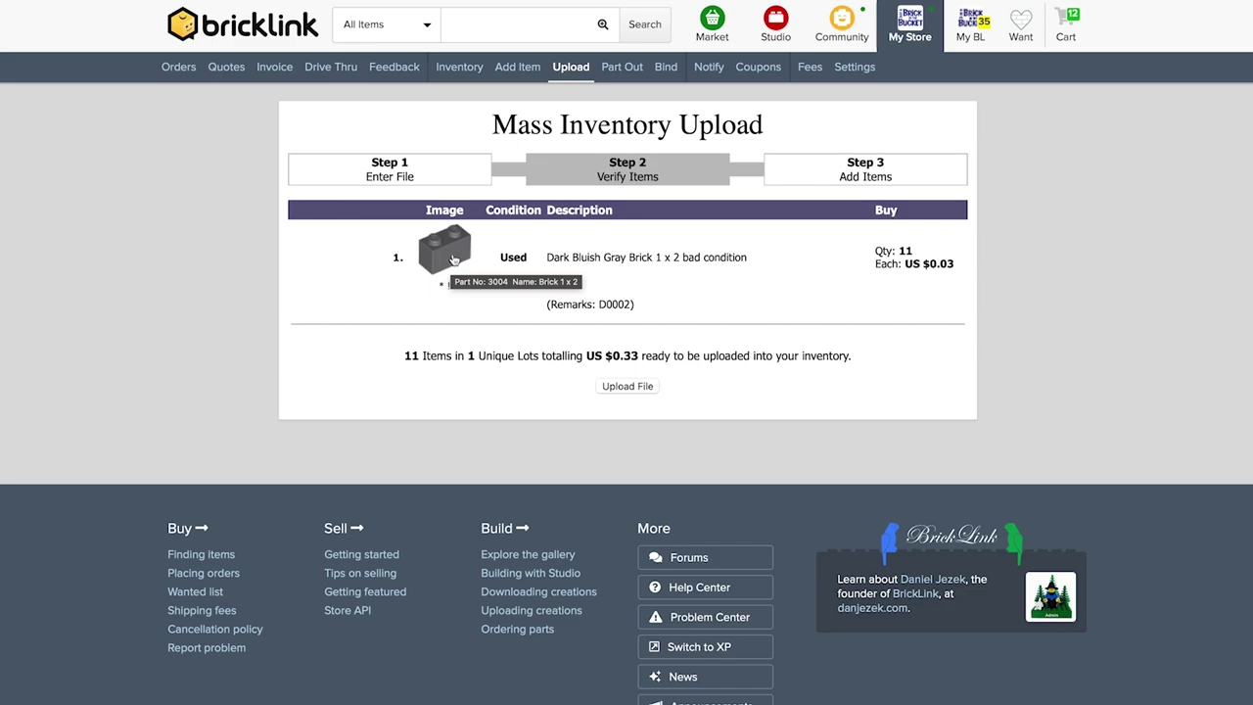
drag(682, 257, 751, 259)
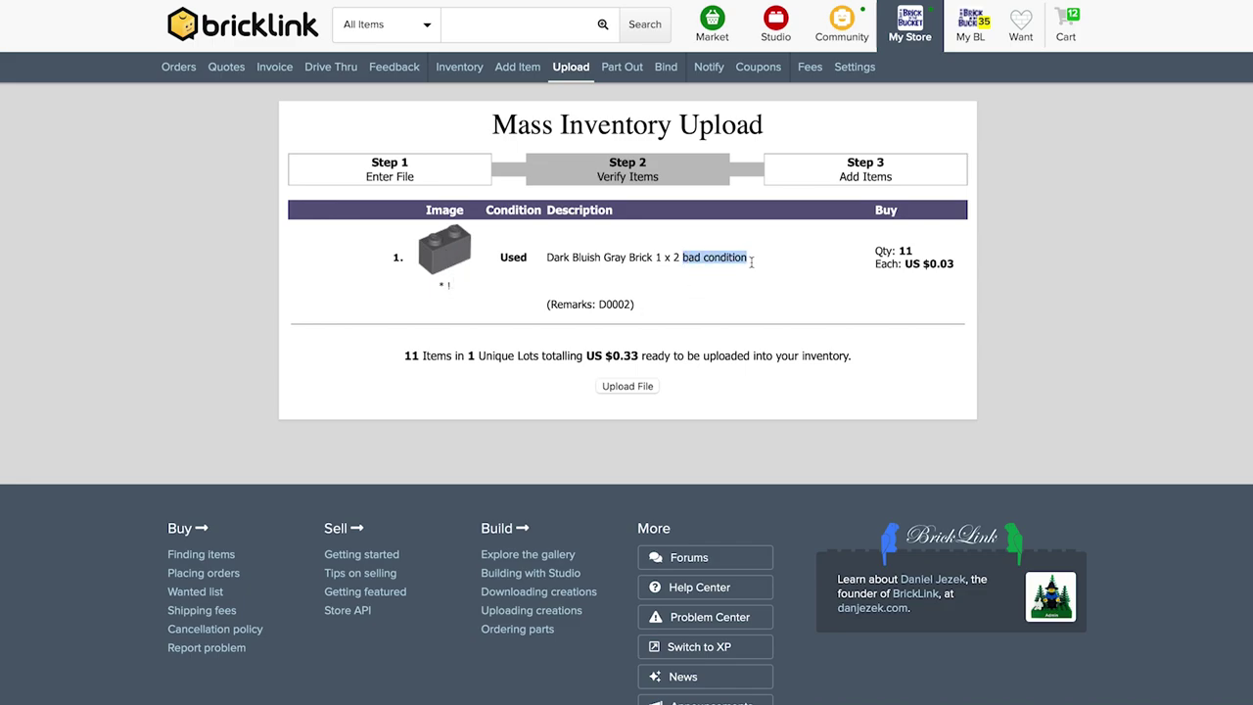
click(702, 320)
drag(922, 263, 955, 263)
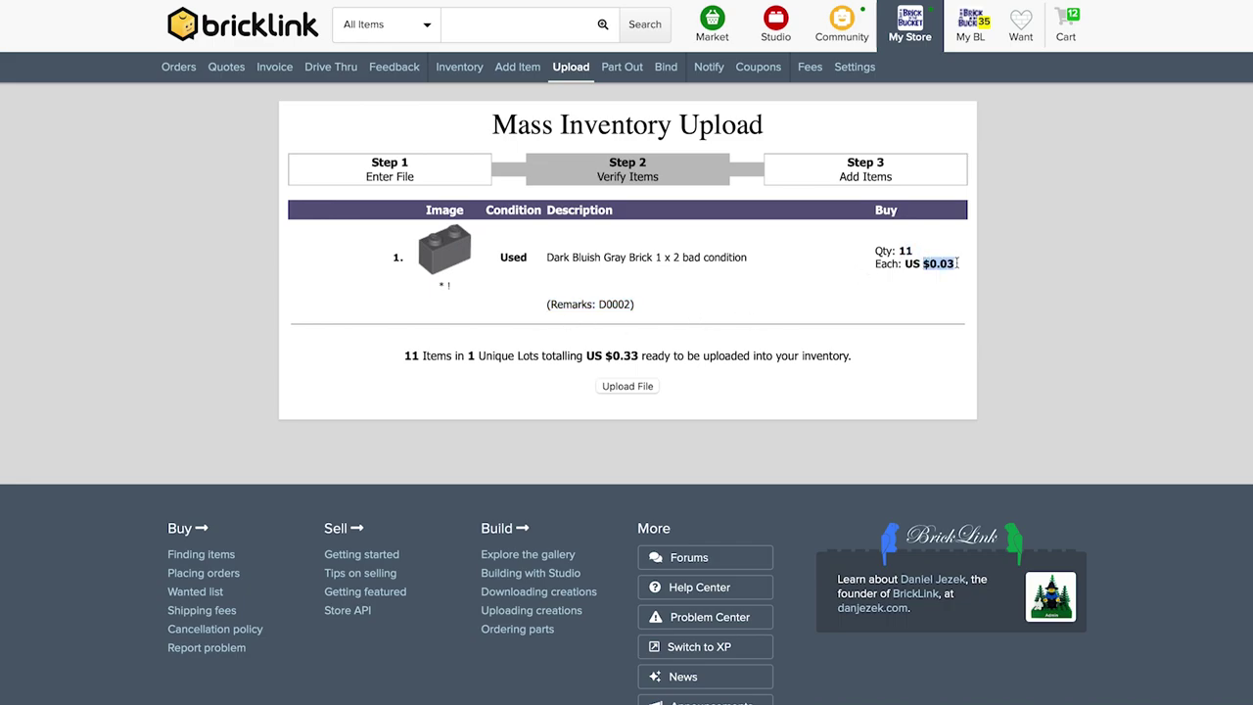
click(945, 317)
- Switch back to BrickStore and delete the remaining Brick 1 x 2 lot from the document
key(super+Tab)
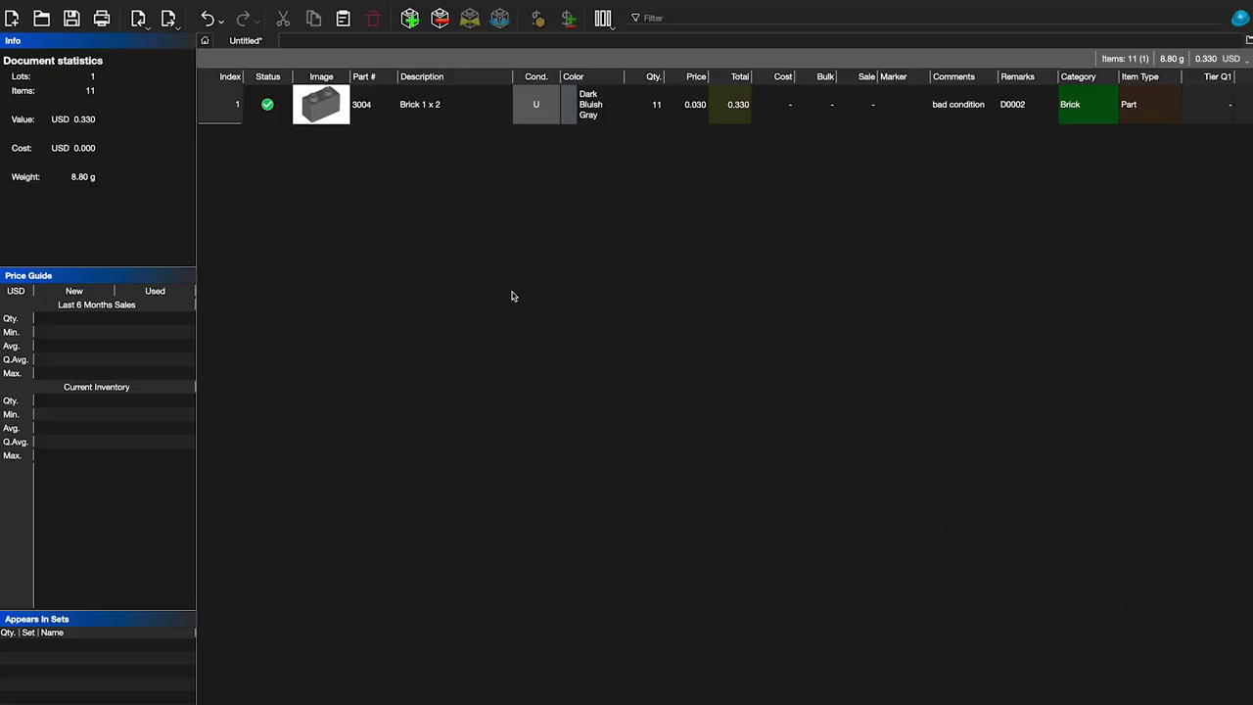
click(268, 113)
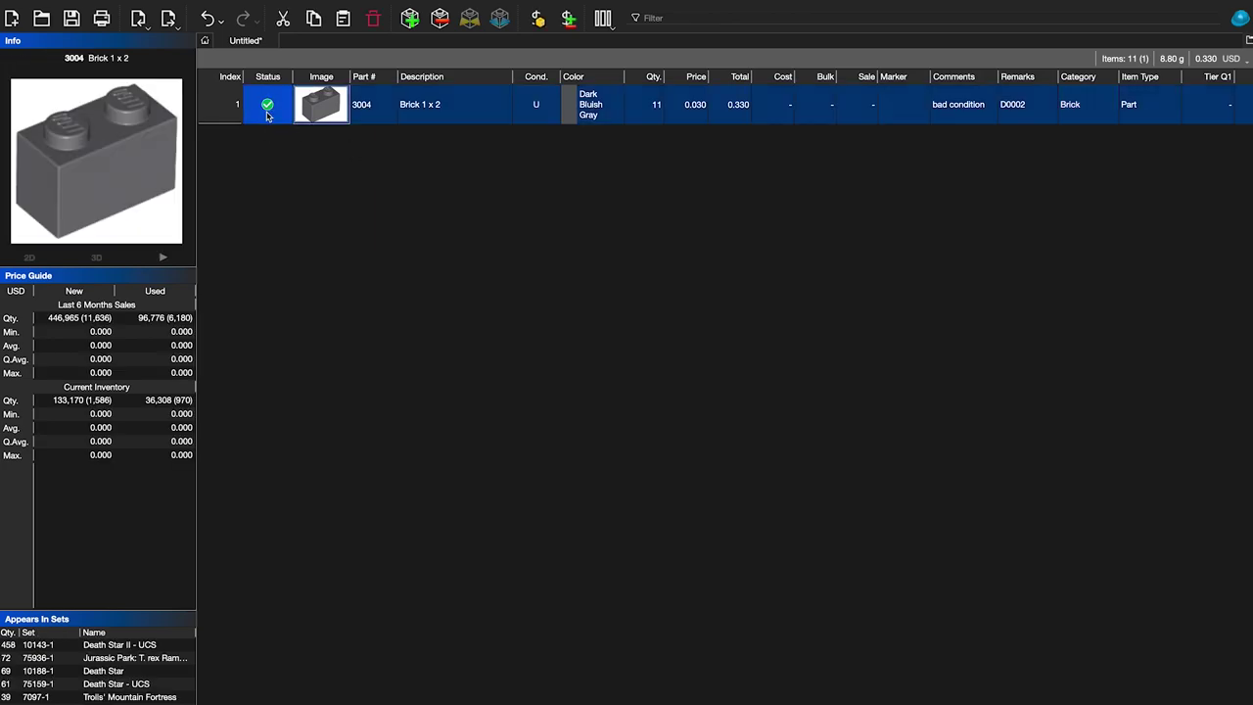
key(Delete)
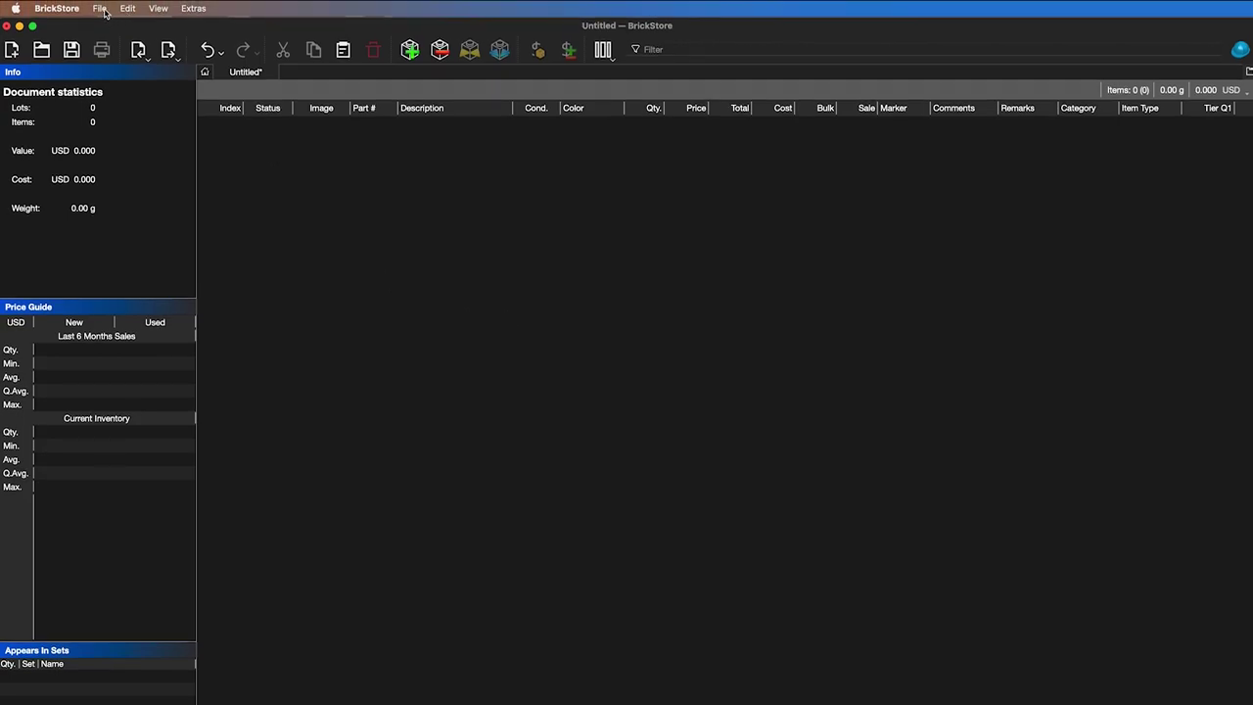
- Import the BrickLink set inventory of Star Wars set 10026-1 Naboo Starfighter - UCS, quantity 1 in New condition, and close the import form
click(101, 9)
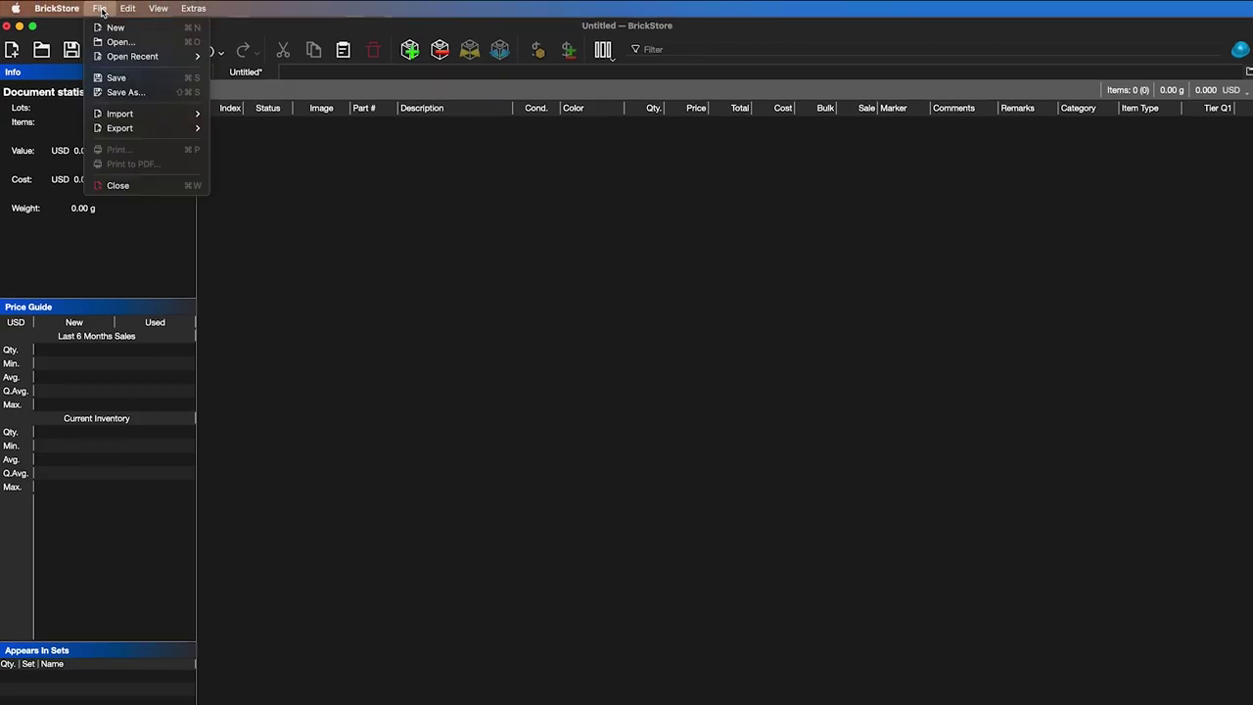
click(400, 195)
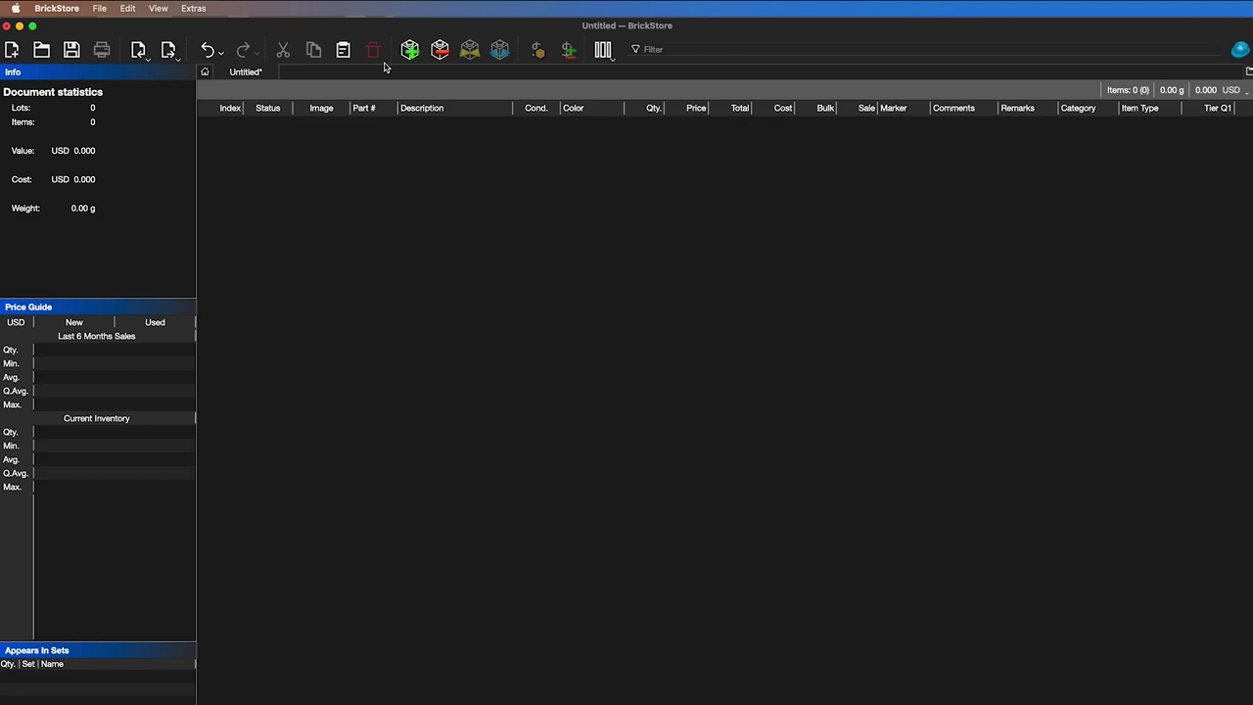
click(100, 9)
mouse_move(137, 114)
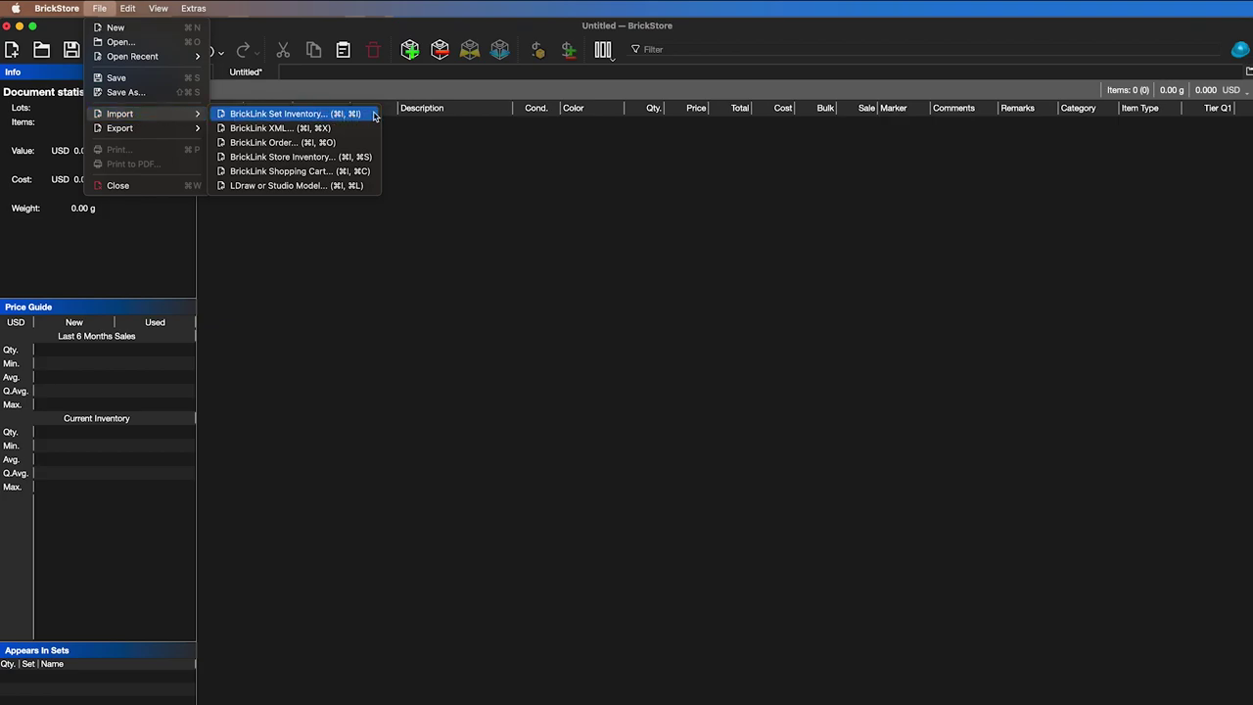
click(294, 114)
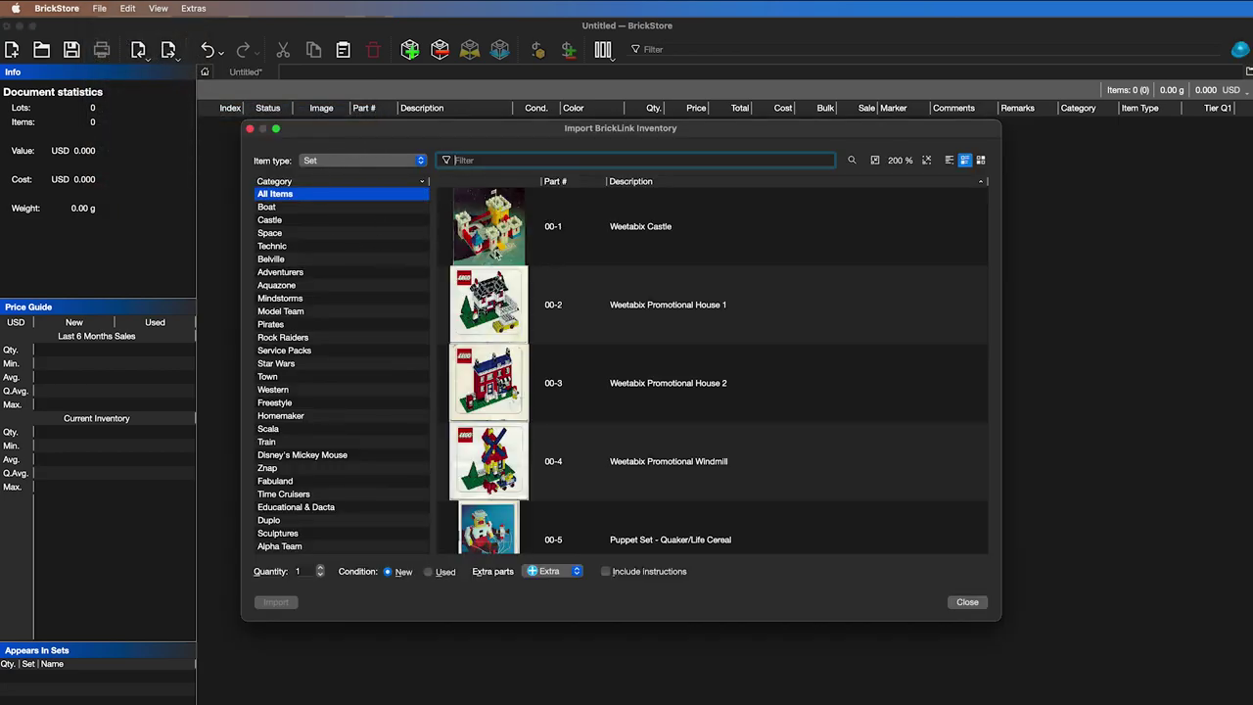
click(291, 298)
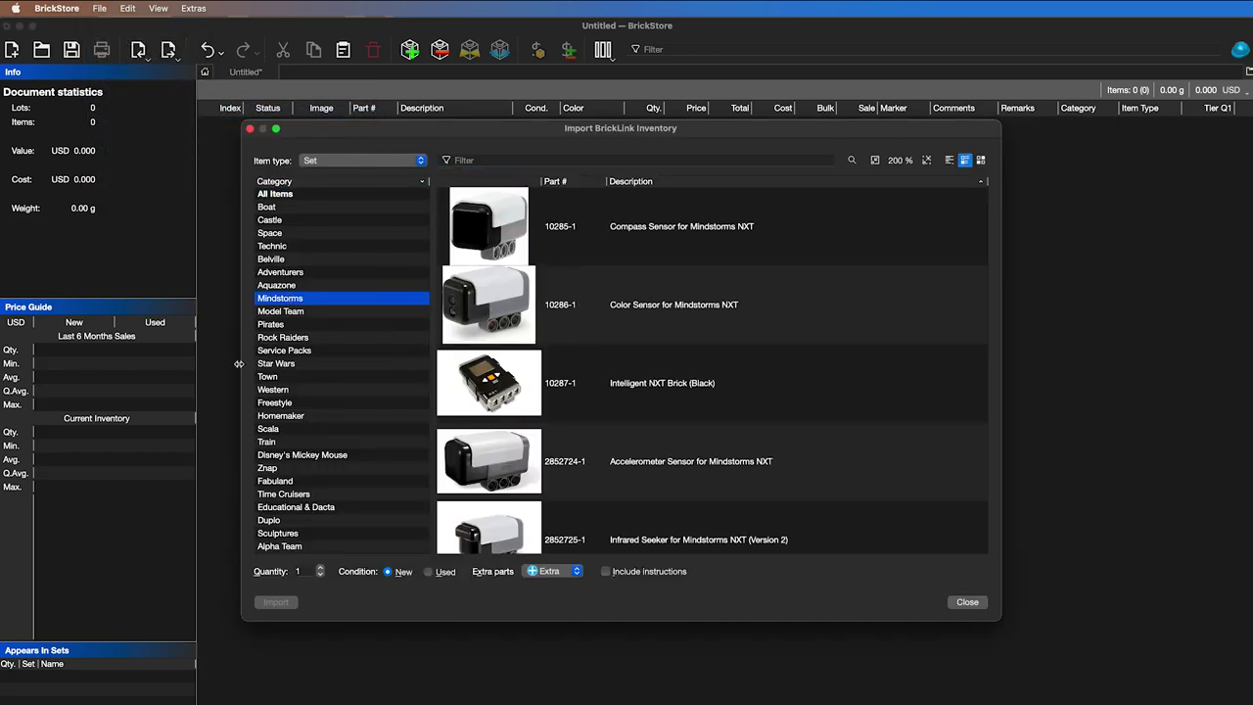
click(295, 365)
click(638, 389)
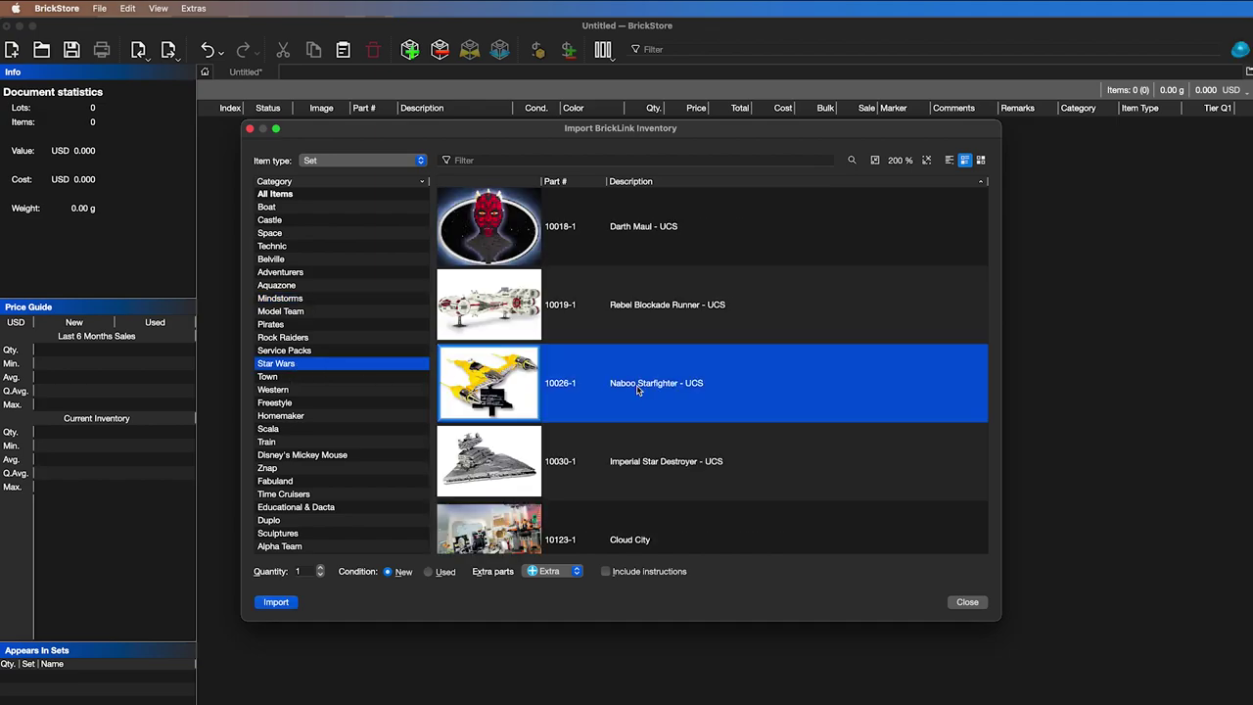
click(276, 600)
click(250, 129)
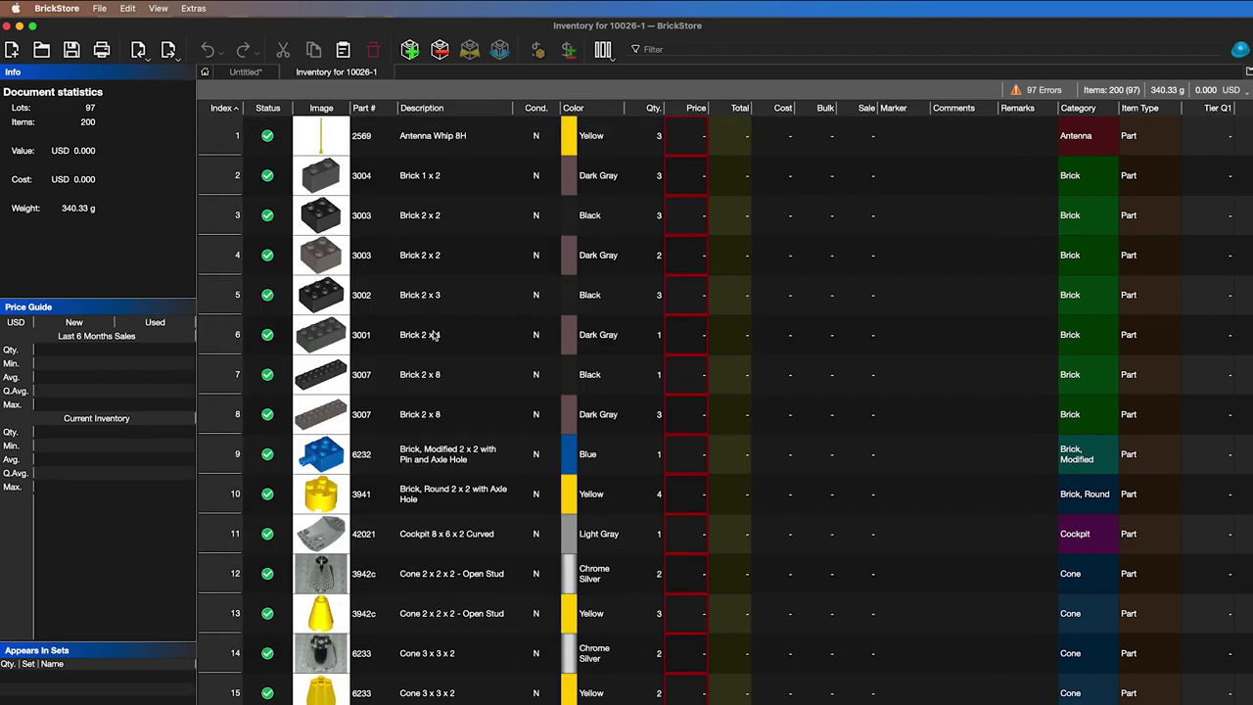
- Look through the lots of the imported 10026-1 set inventory and close that document
scroll(477, 283, down, 10)
scroll(477, 283, down, 8)
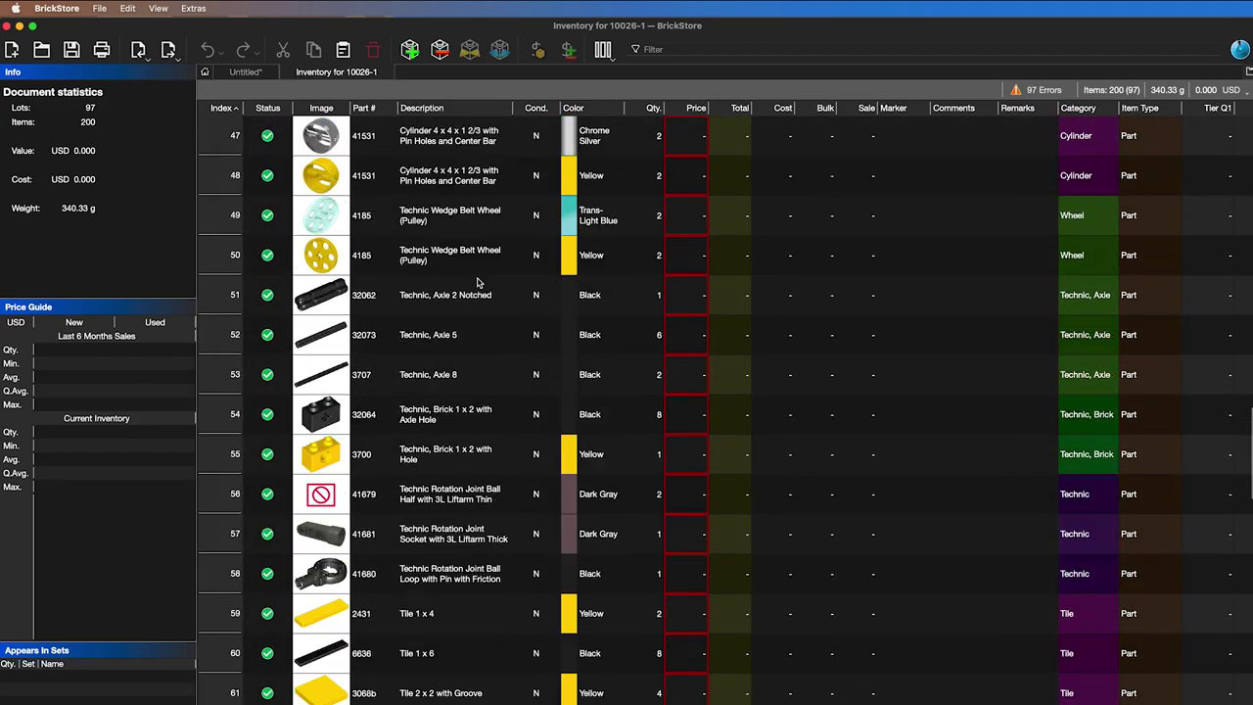
scroll(478, 283, up, 15)
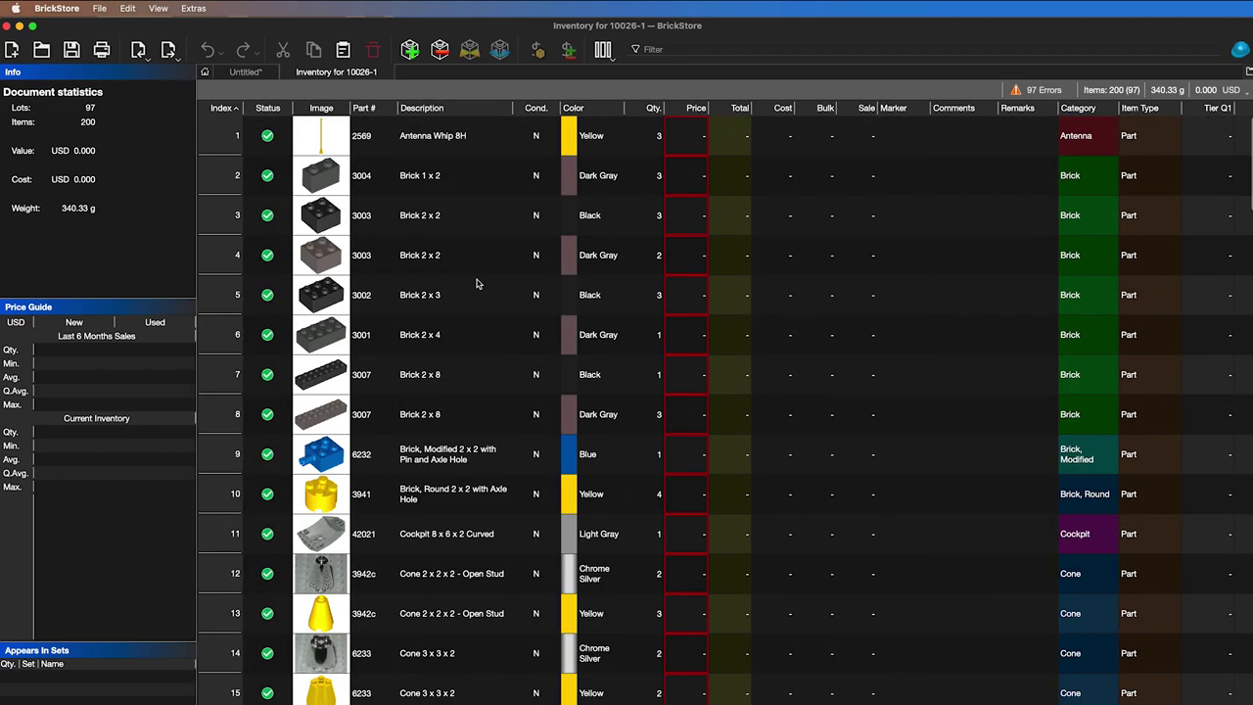
click(290, 73)
- Import the received BrickLink order dated 4/21/21 with Paid status and close the order import form
click(99, 8)
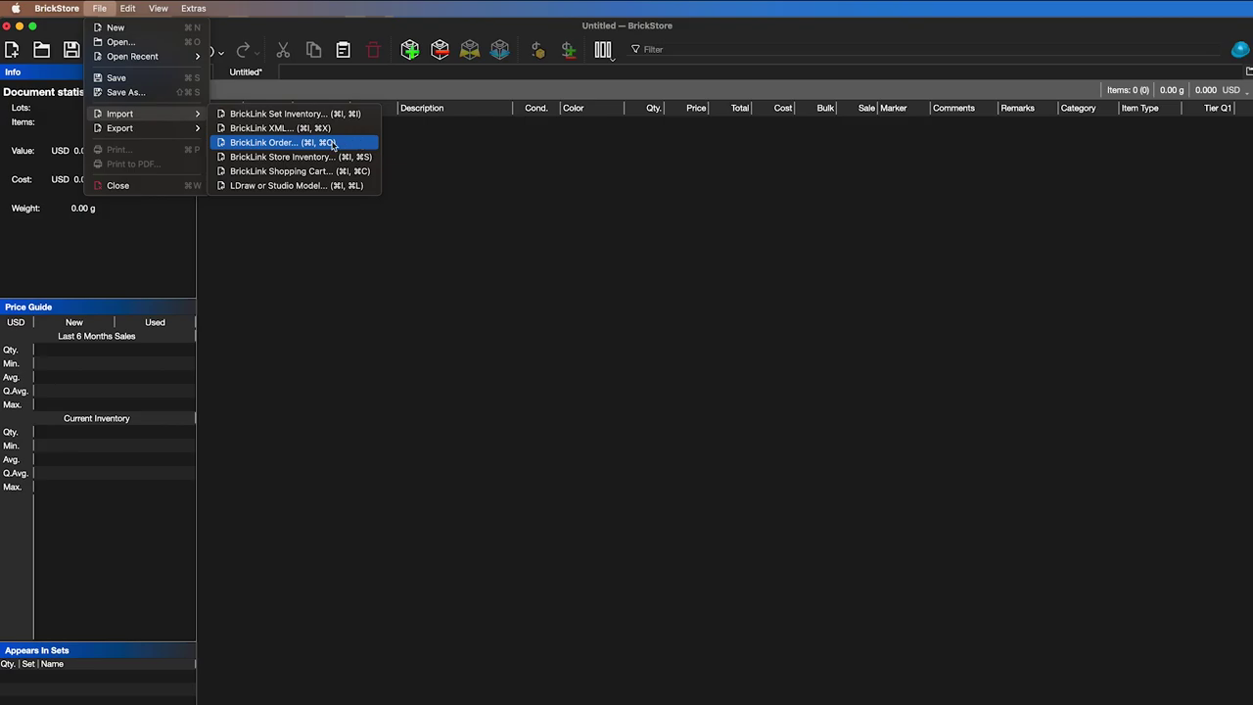
click(363, 143)
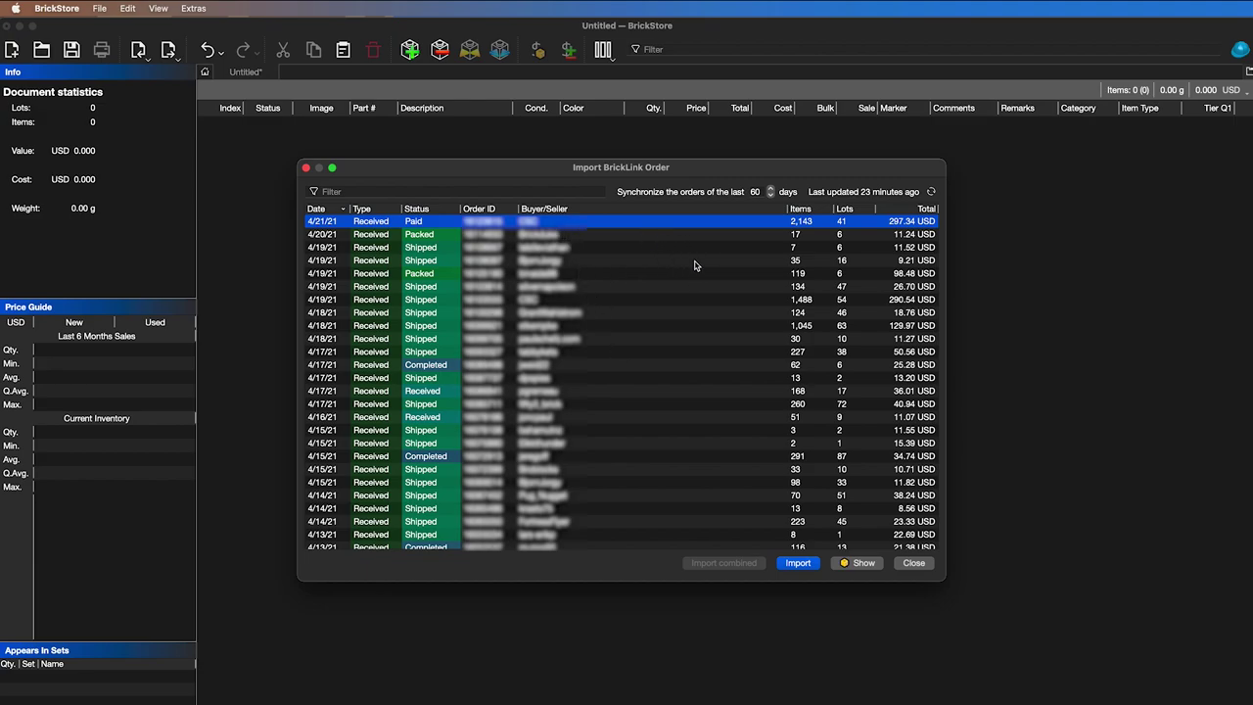
click(800, 568)
click(306, 167)
- Look through the imported order's lots and close the order document
scroll(460, 288, down, 10)
scroll(460, 288, up, 10)
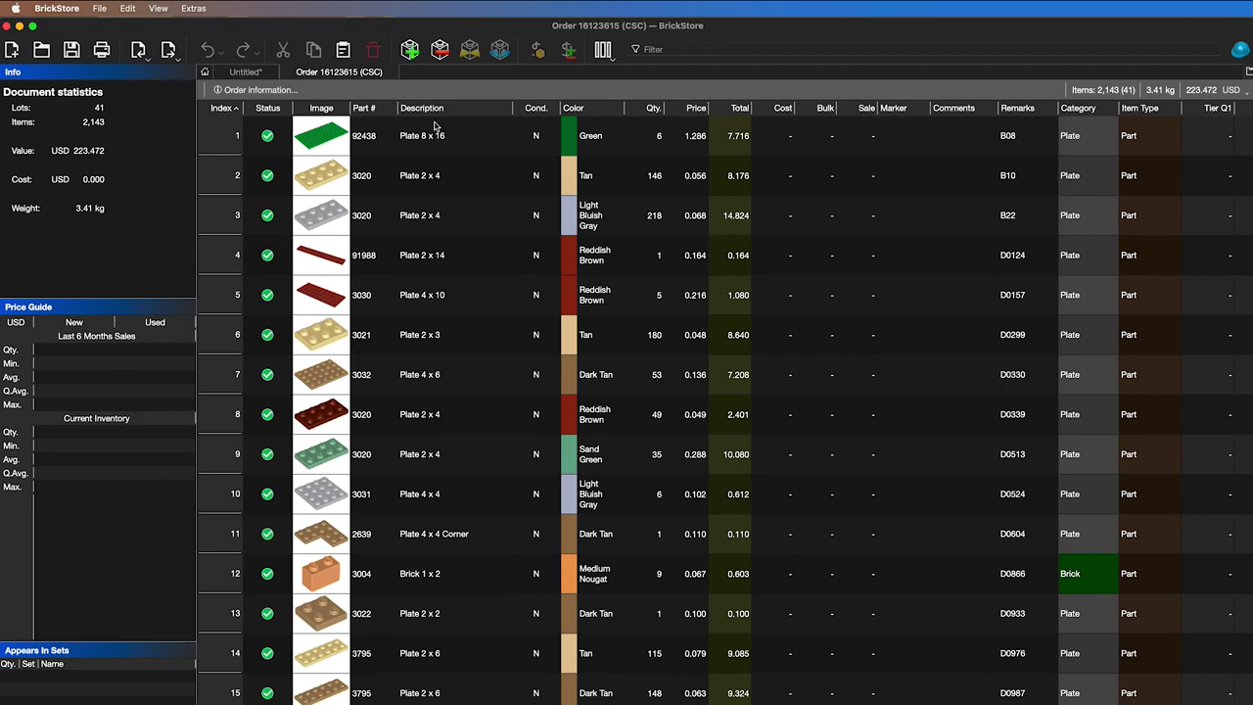
click(282, 70)
- Import the BrickLink store inventory and look through its lots
click(100, 8)
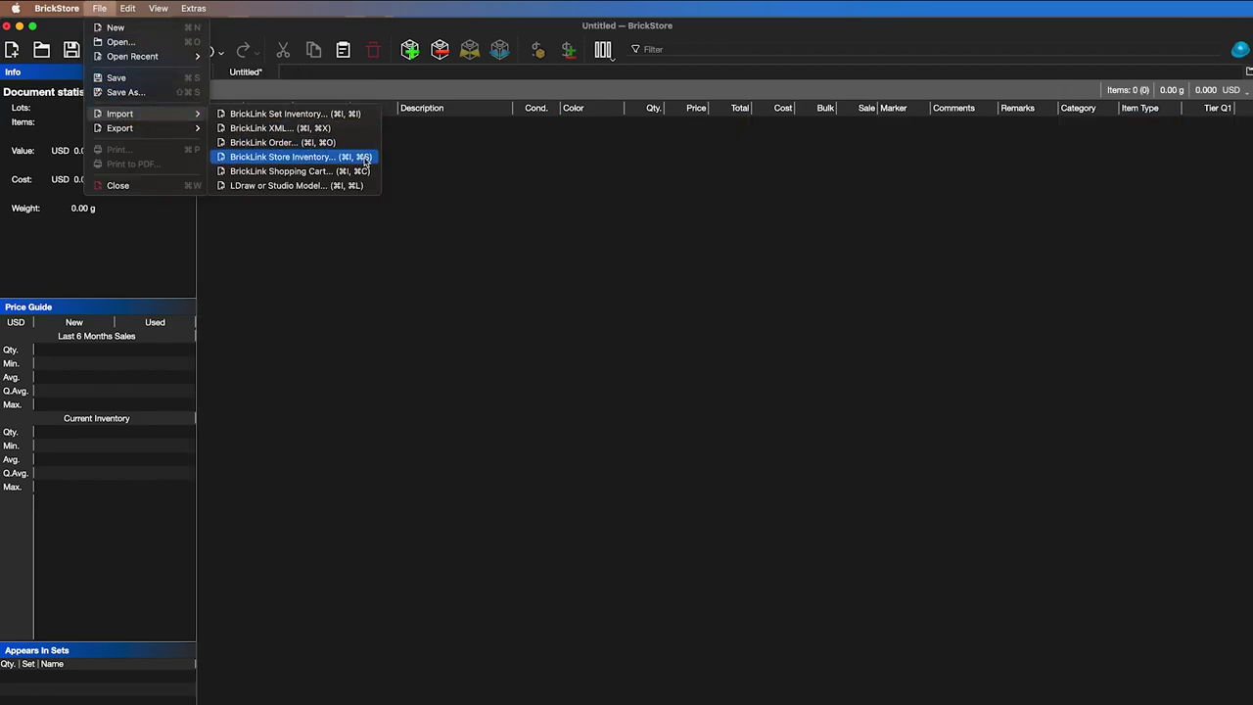
click(373, 161)
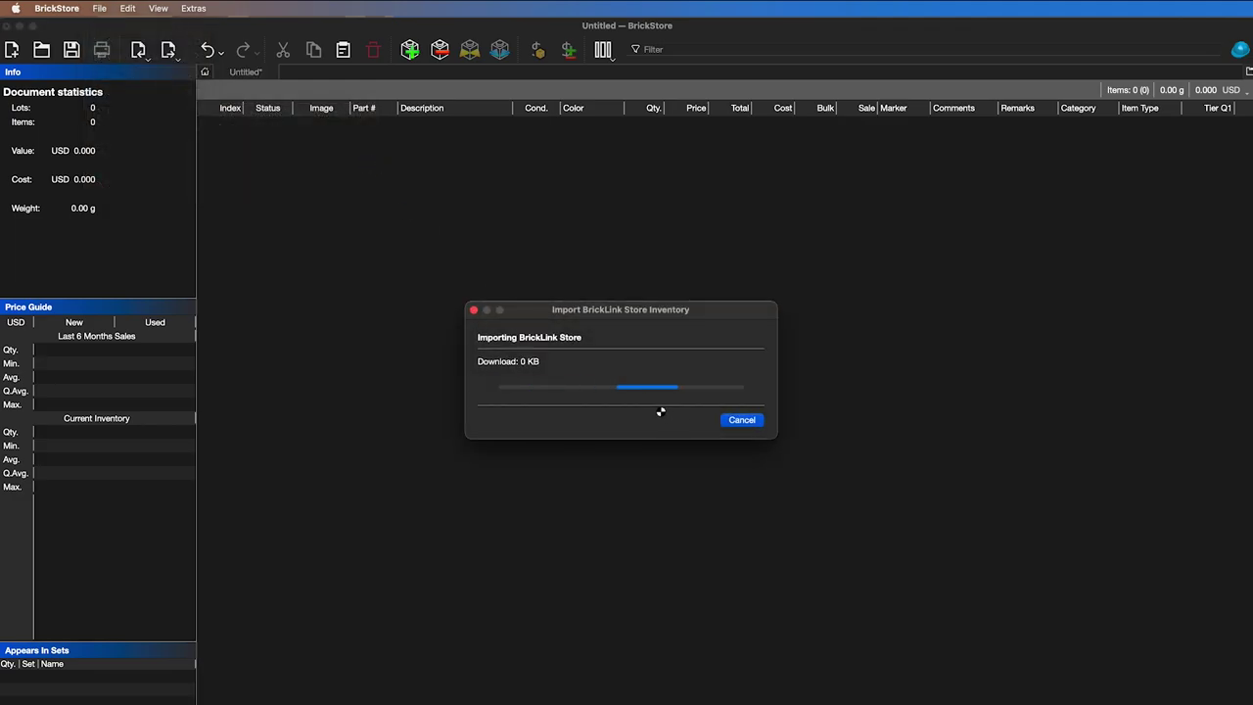
scroll(695, 309, down, 15)
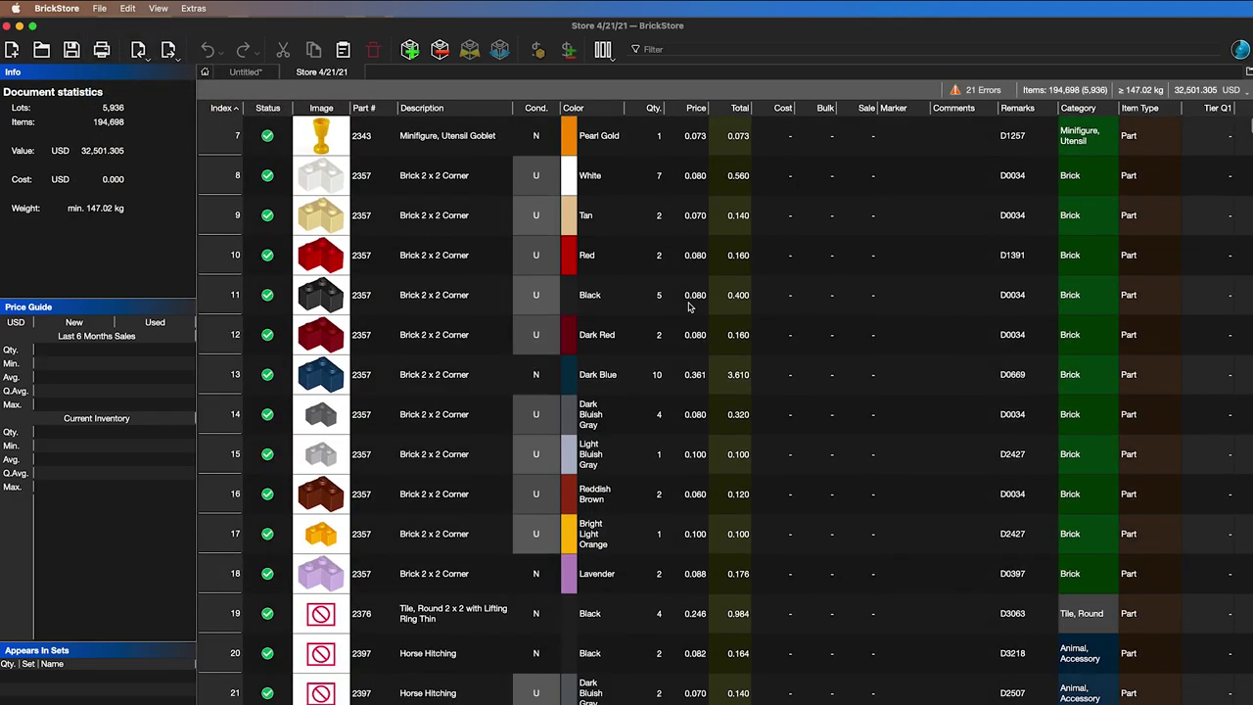
scroll(688, 306, down, 20)
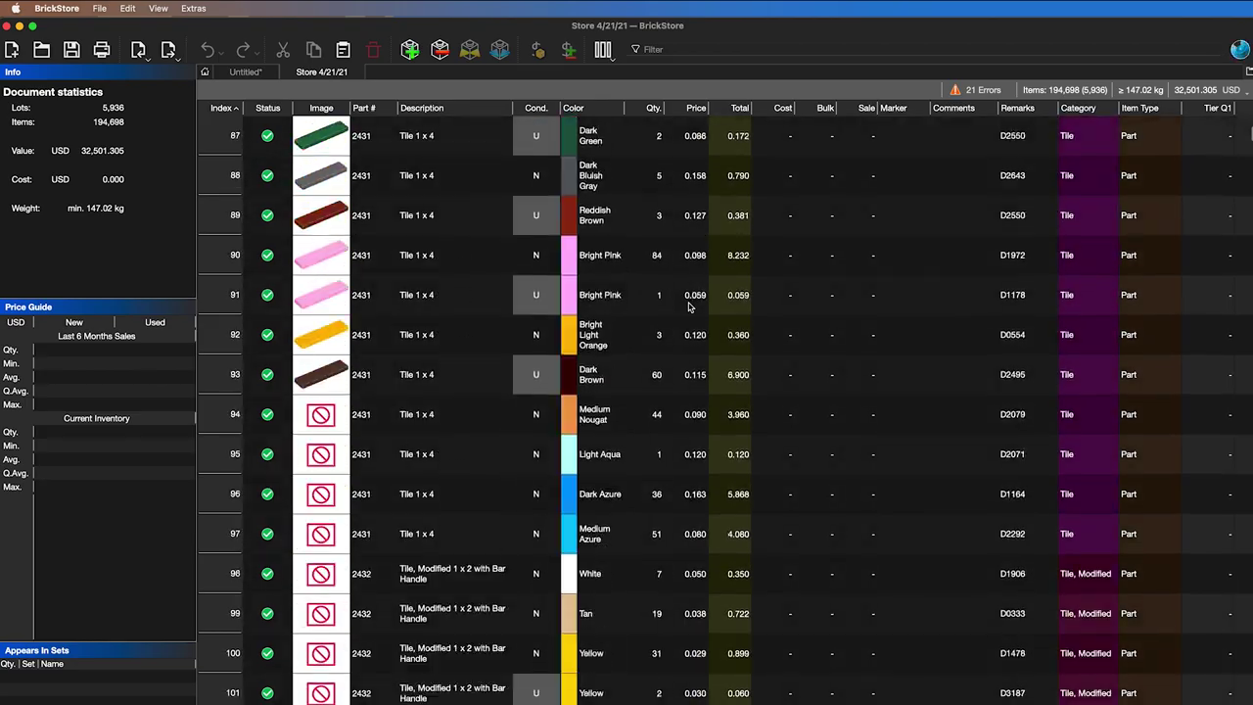
scroll(688, 307, down, 20)
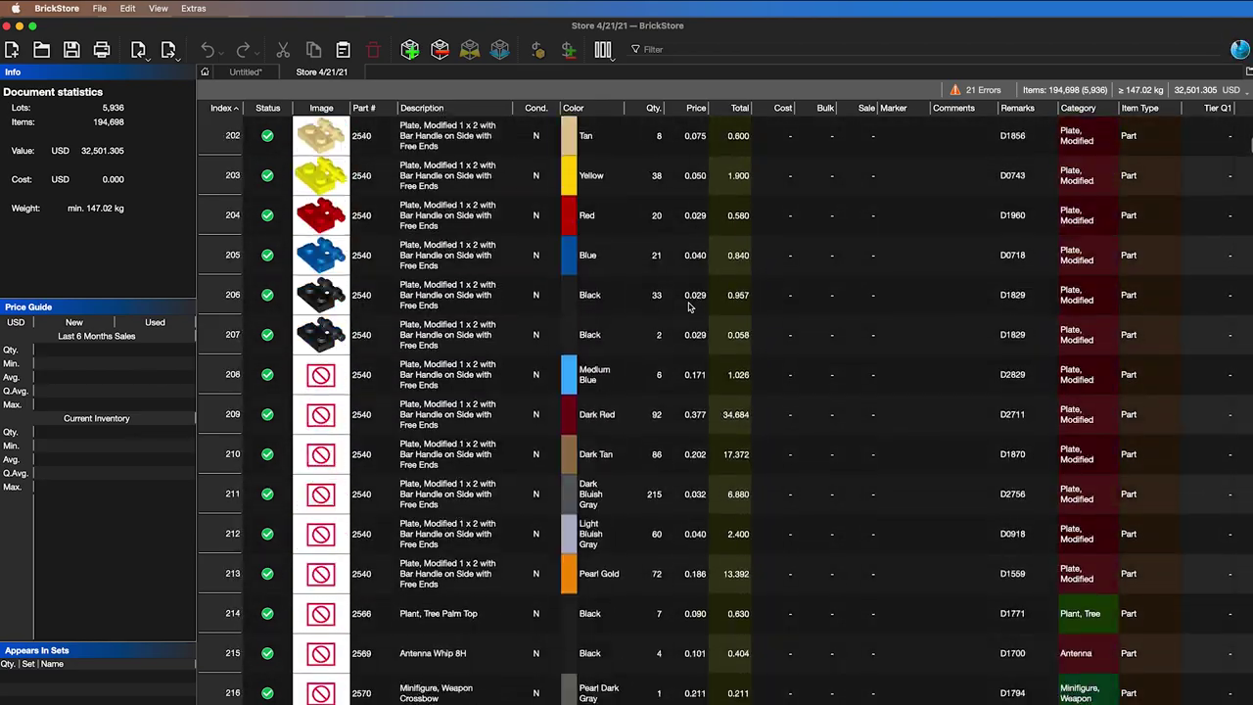
scroll(688, 306, up, 20)
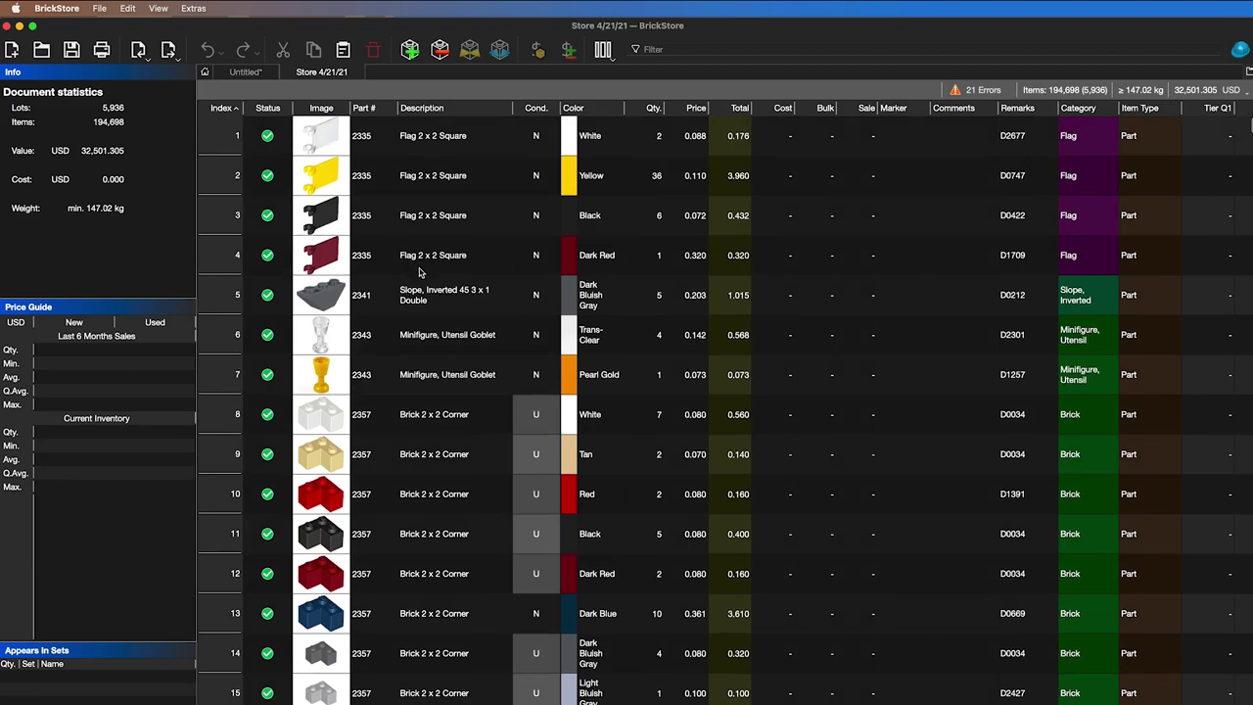
scroll(490, 207, right, 1)
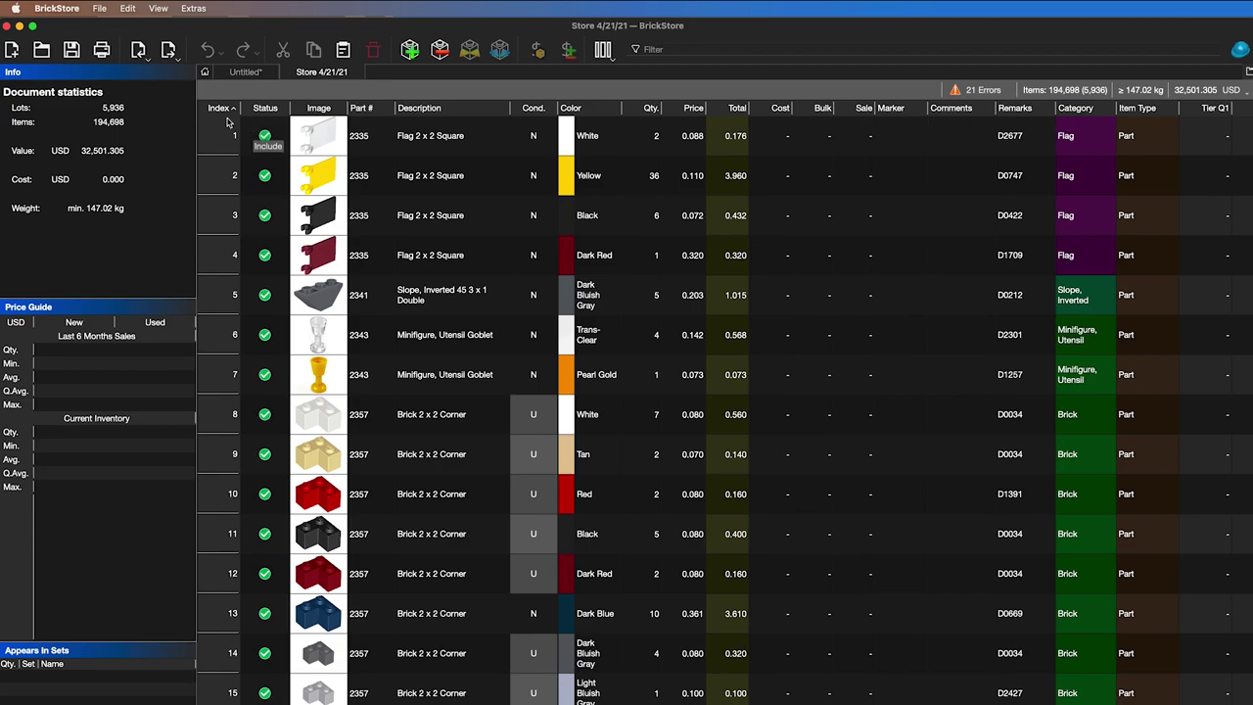
- From the Untitled document, import the BrickLink shopping cart of the store Sierra Trade SALE 4 ALL and close the import form
click(260, 79)
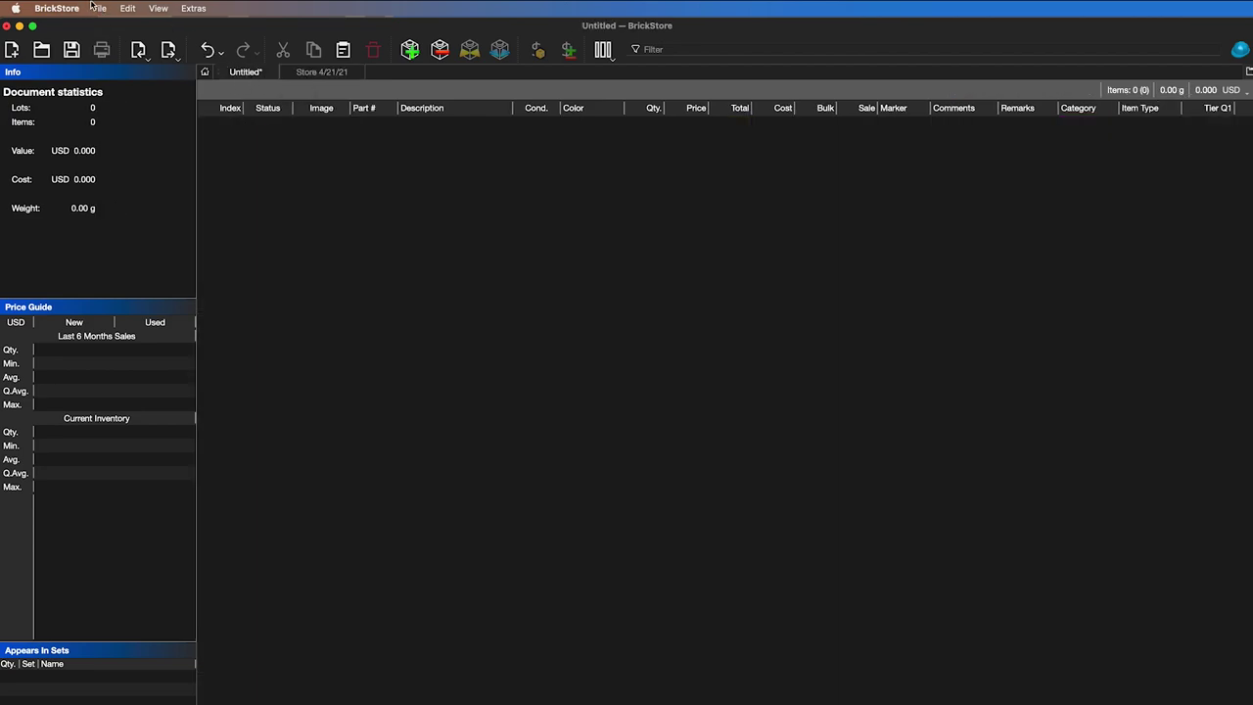
click(98, 7)
mouse_move(180, 136)
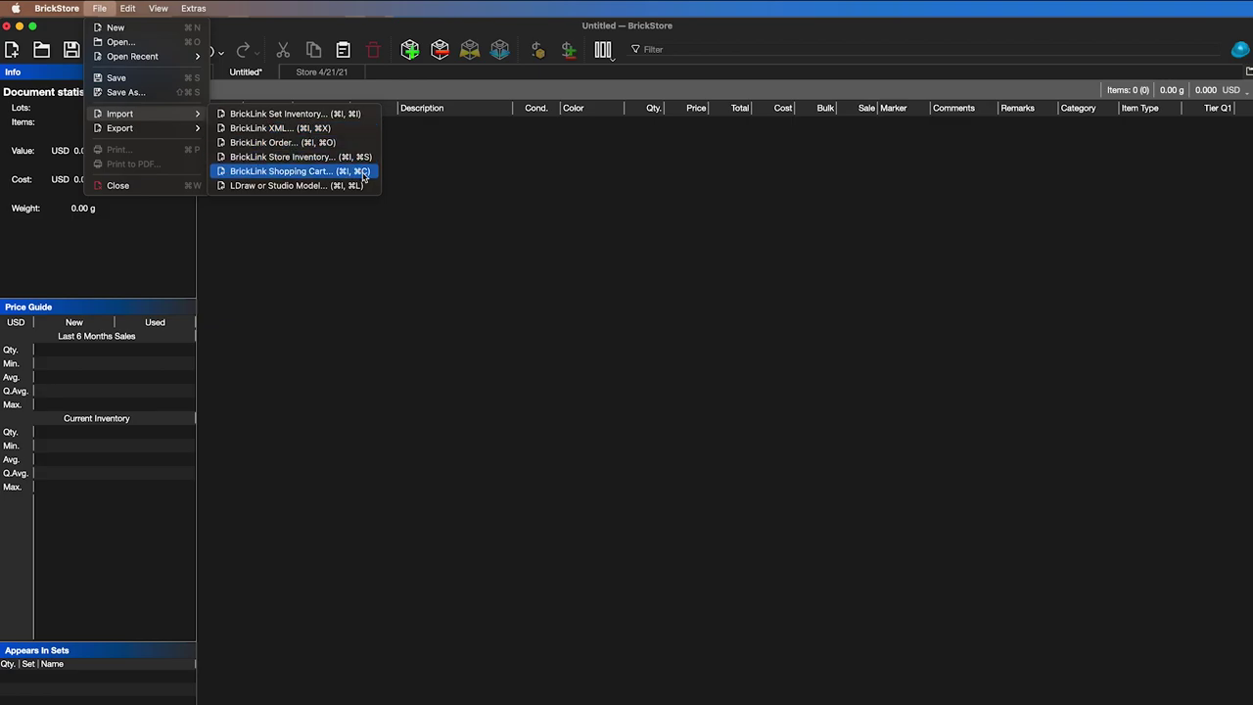
click(363, 172)
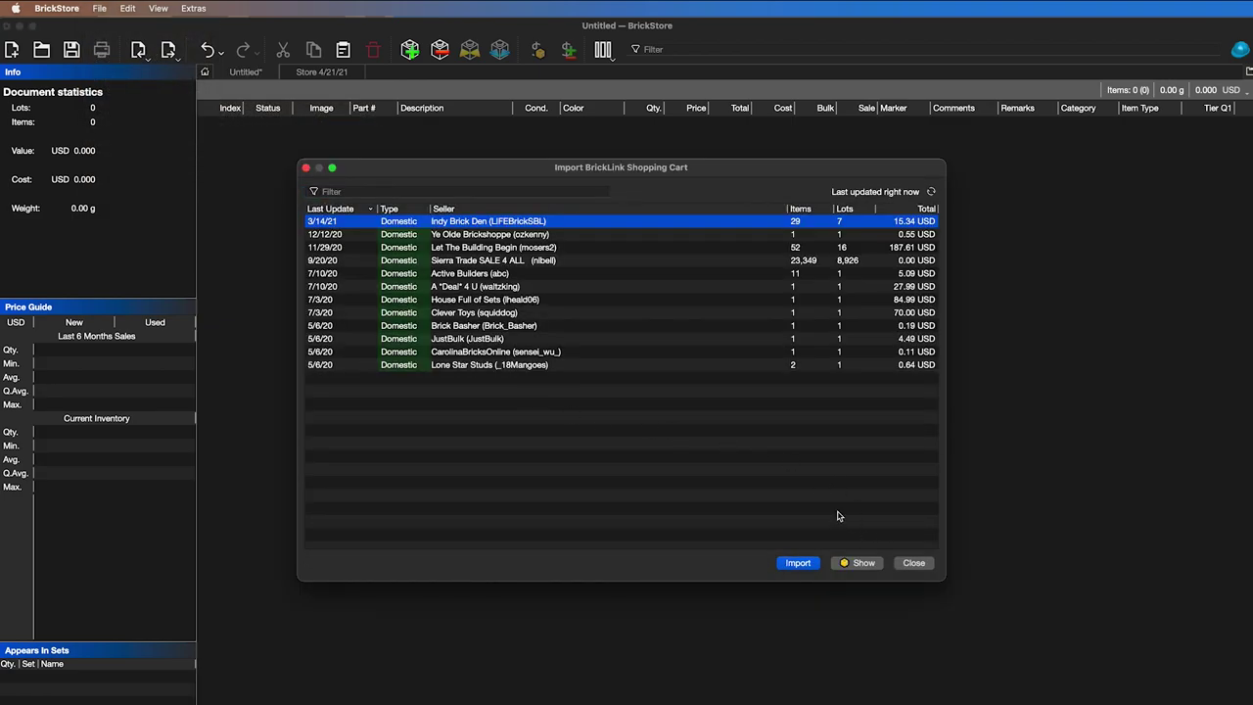
click(641, 260)
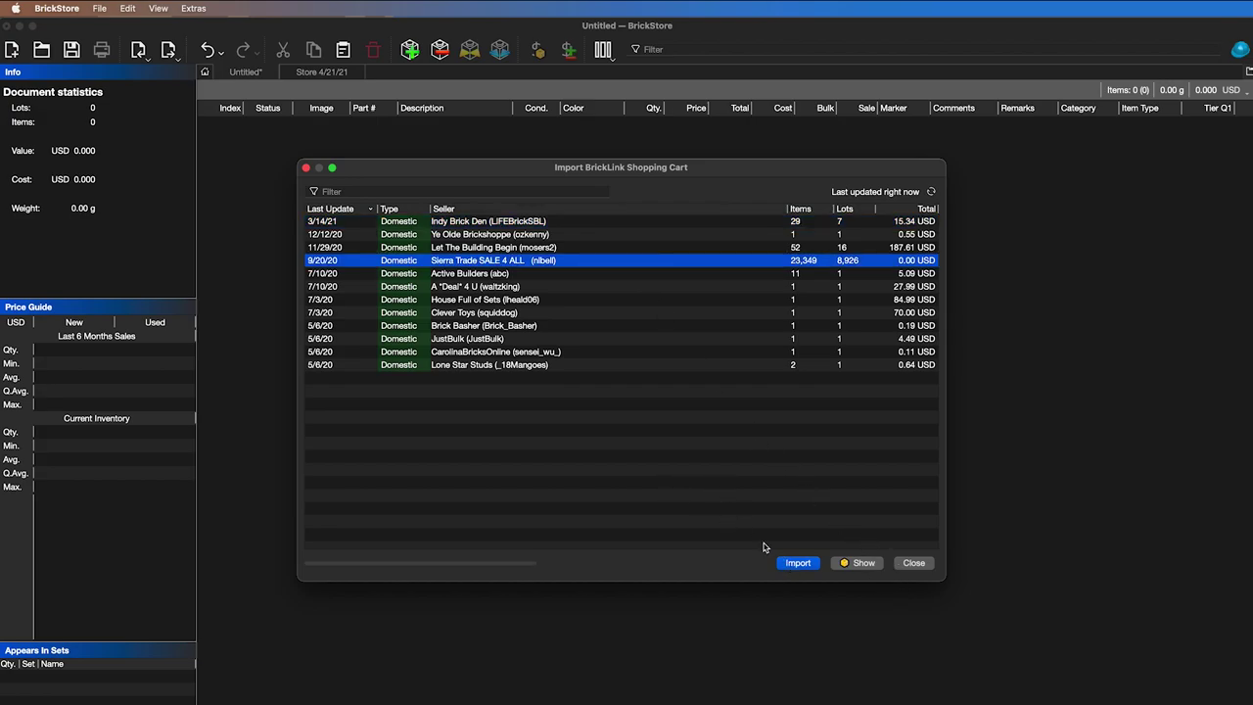
click(799, 563)
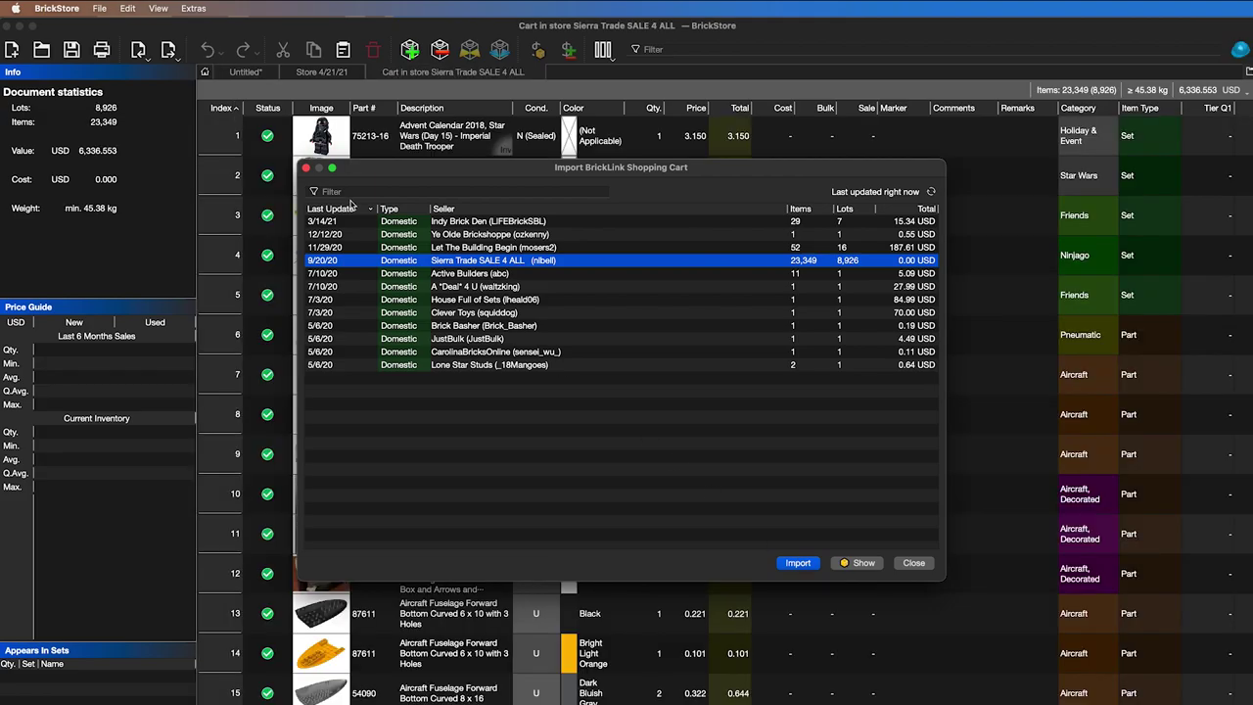
click(306, 168)
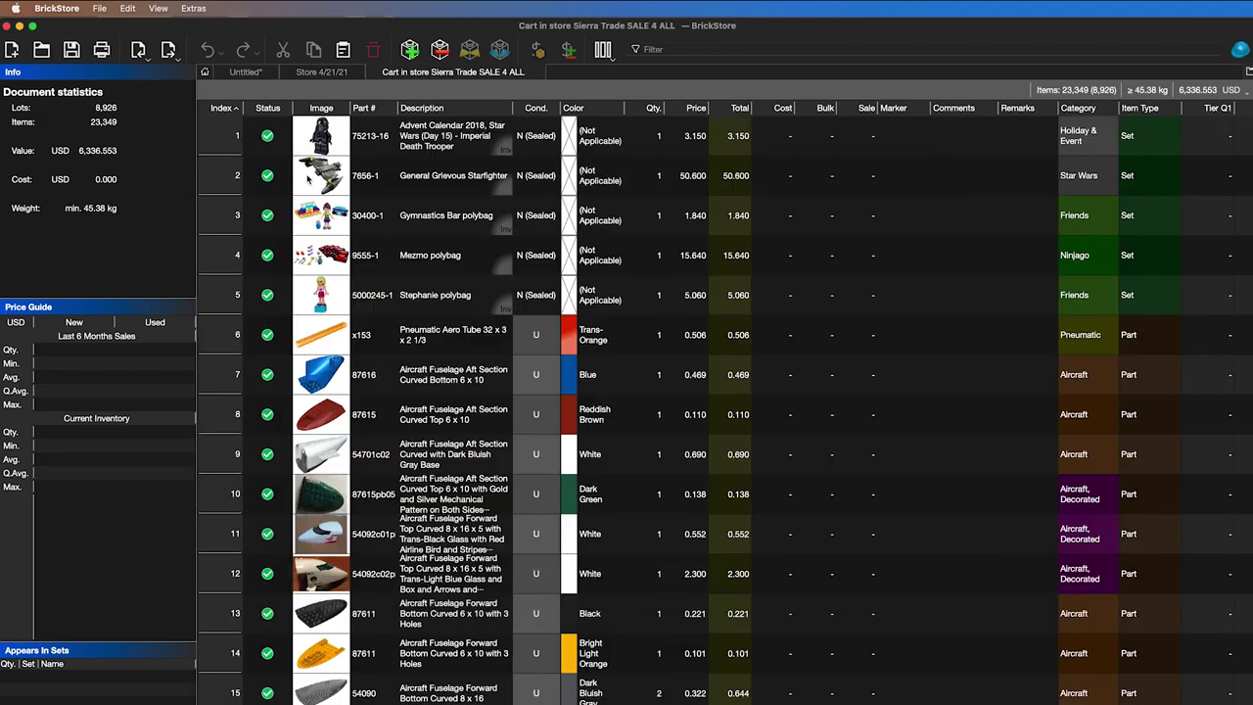
- Look through the lots of the imported shopping cart
scroll(588, 367, down, 15)
scroll(588, 367, down, 4)
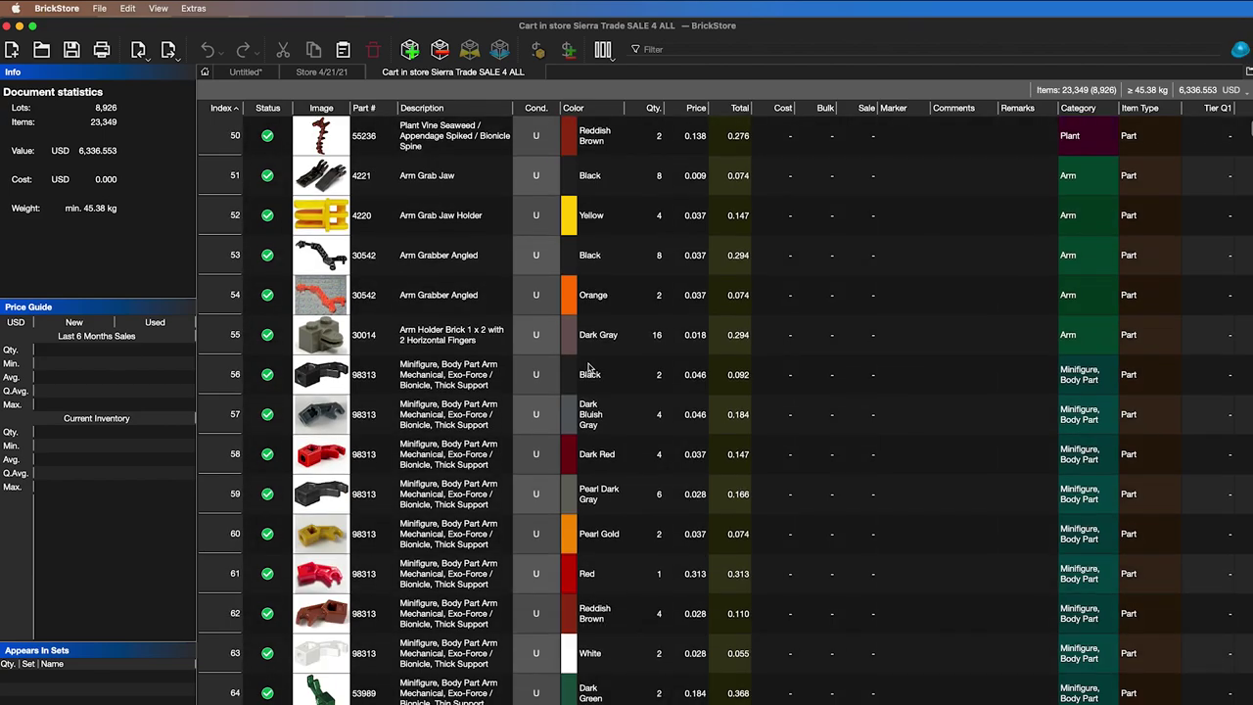
scroll(568, 360, up, 20)
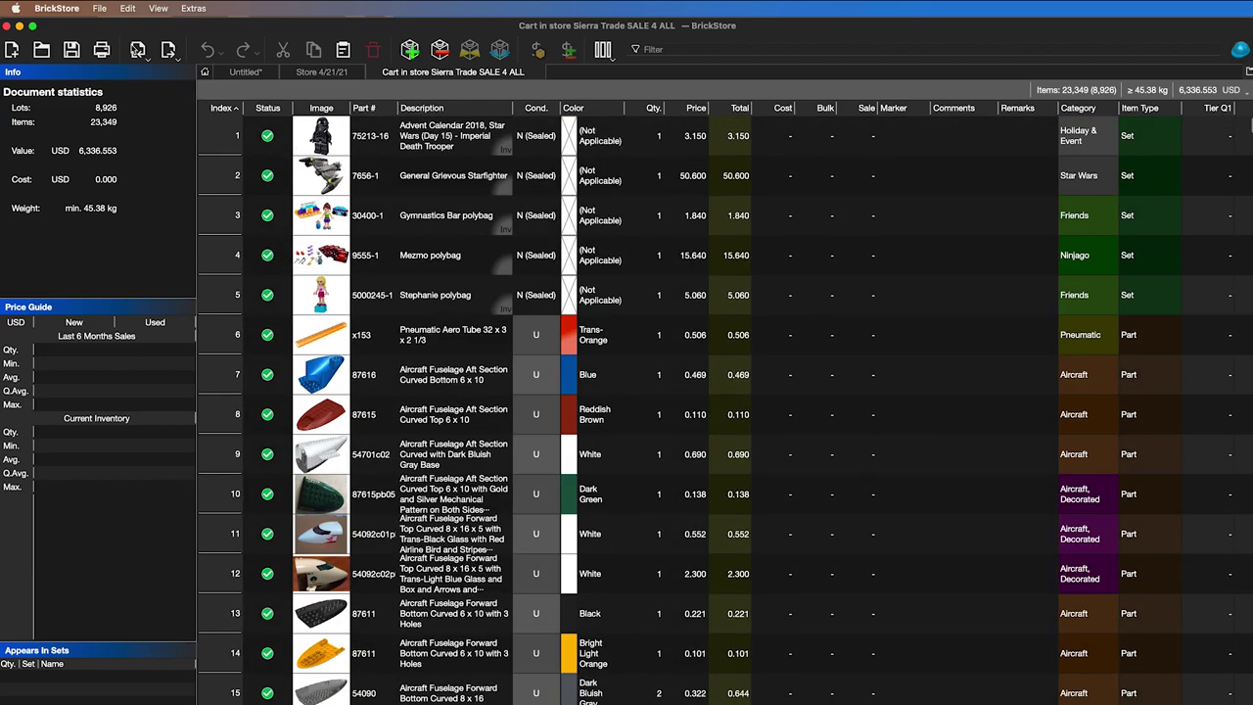
click(102, 9)
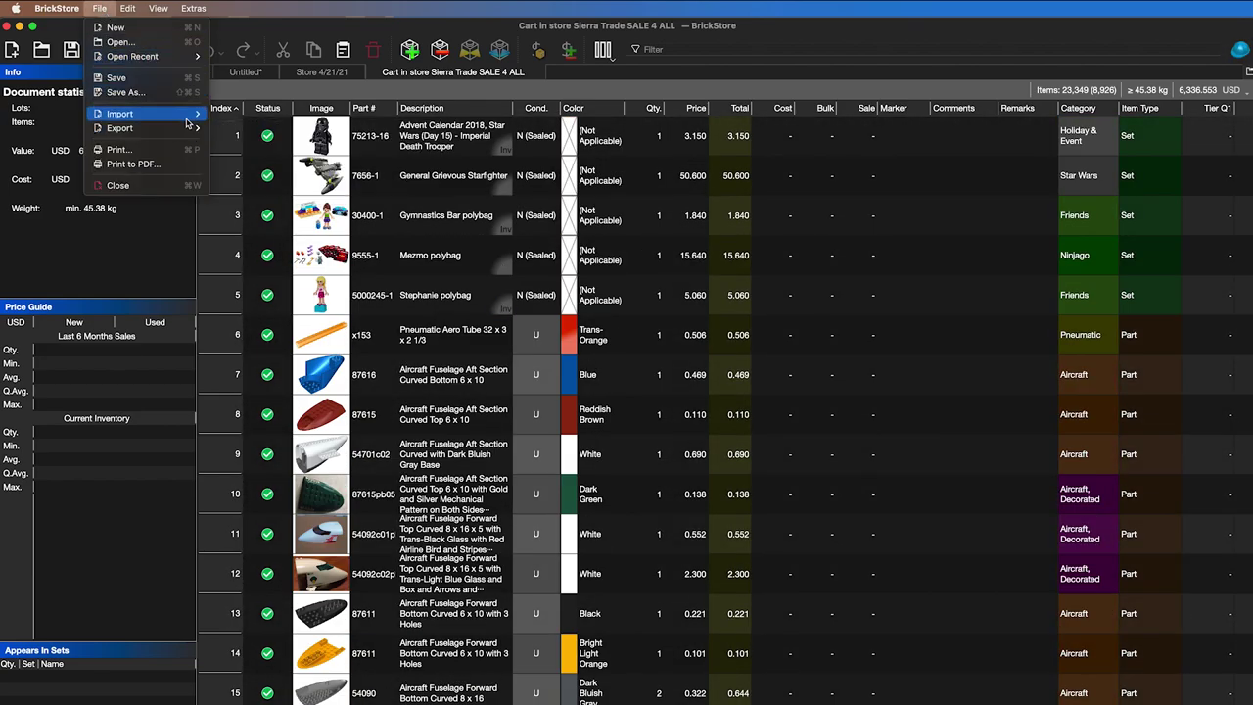
mouse_move(156, 115)
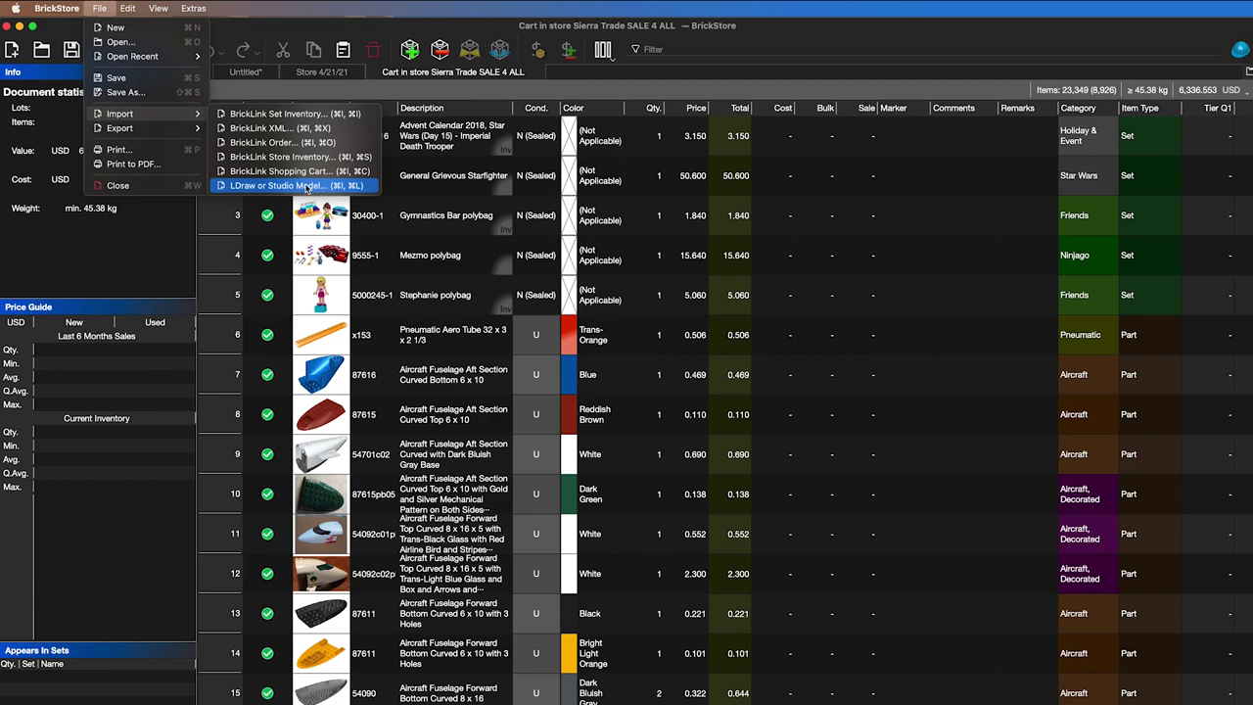
click(306, 186)
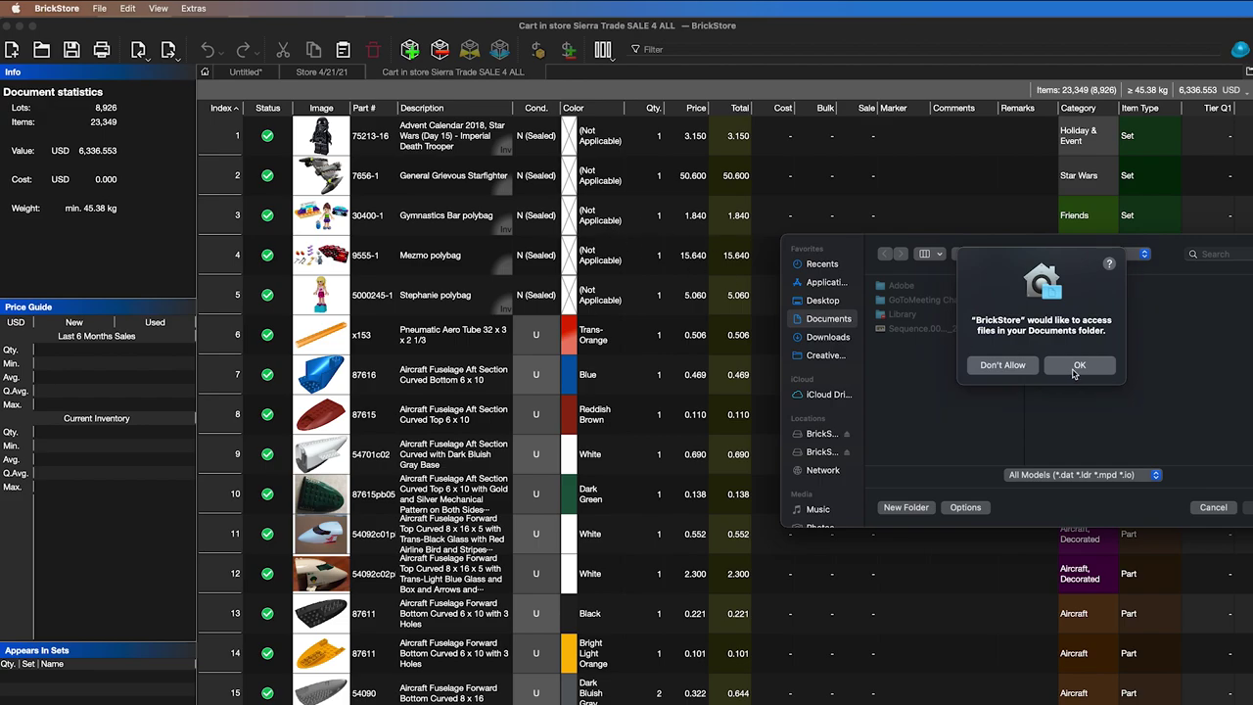
click(1073, 368)
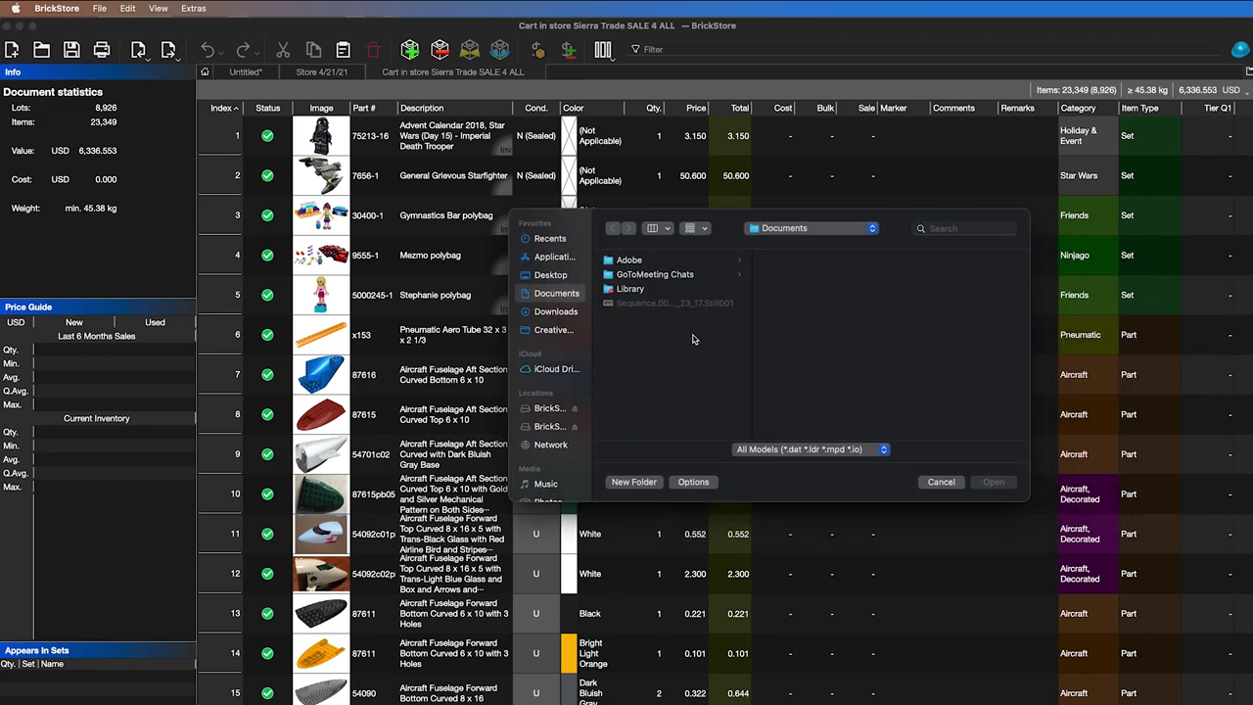
click(940, 482)
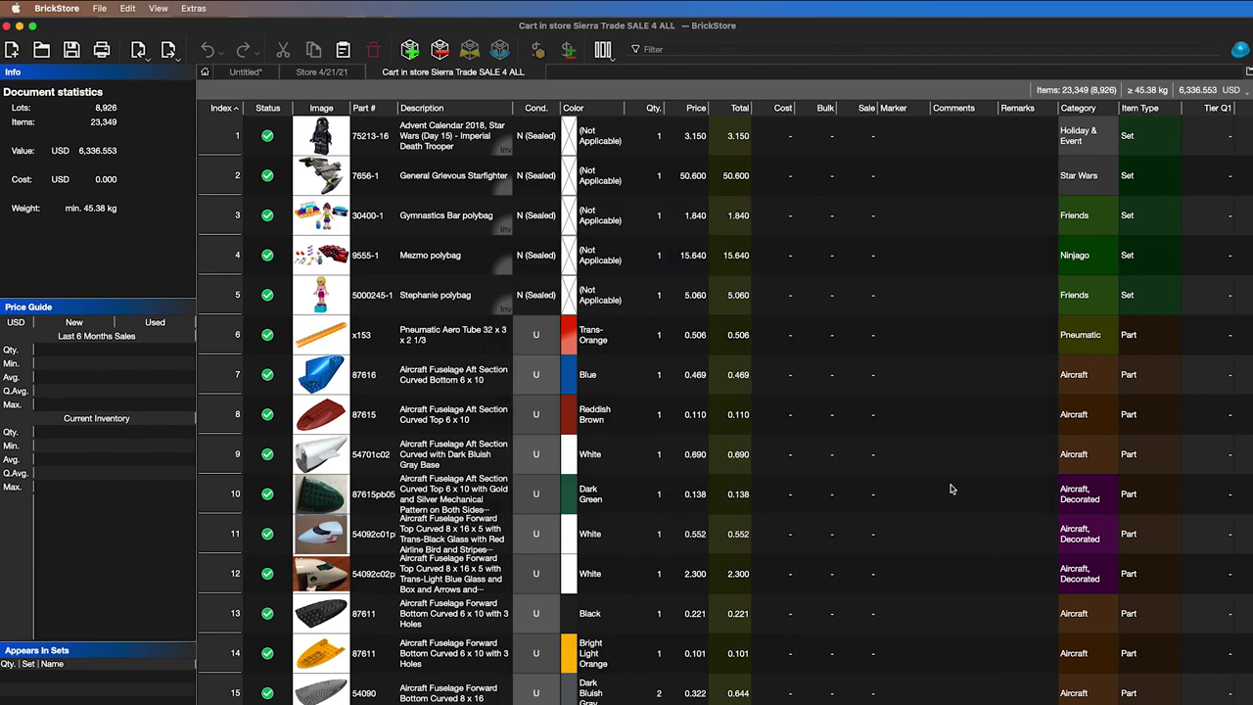
- Examine the cart's lots, including details of the first set lots and the Pneumatic Aero Tube, and return to the Untitled document
scroll(445, 196, down, 6)
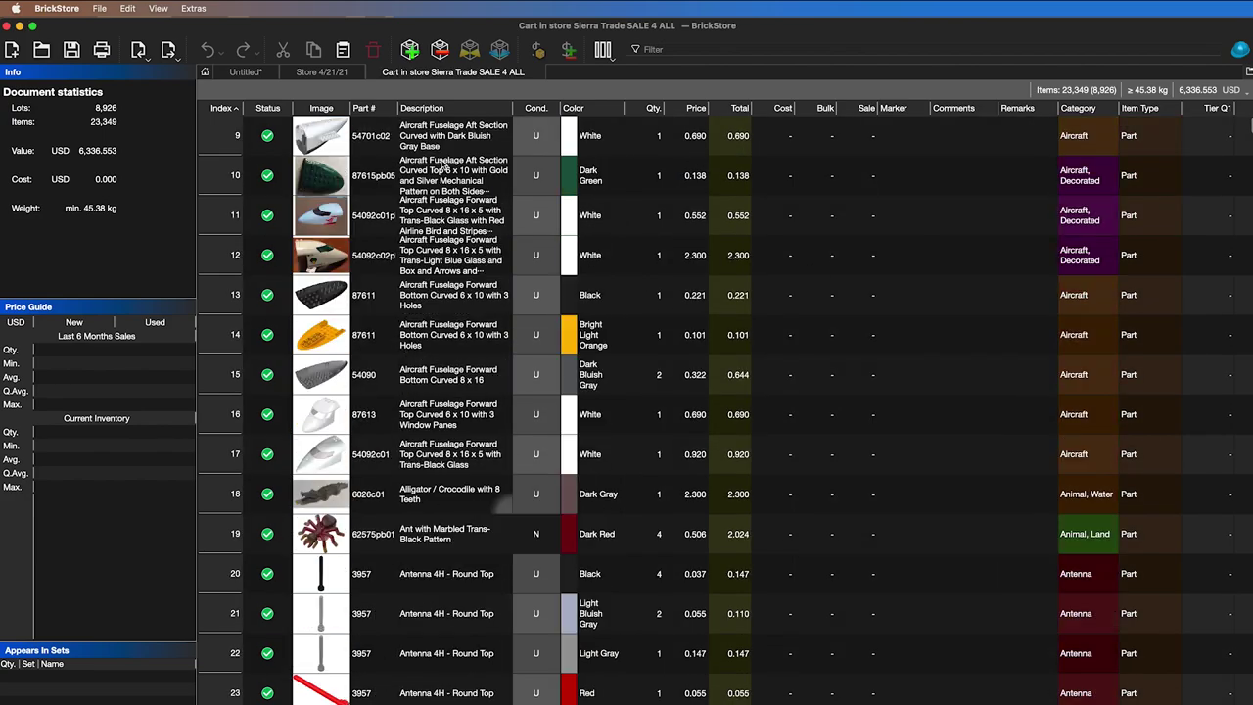
scroll(443, 165, up, 6)
scroll(445, 162, down, 20)
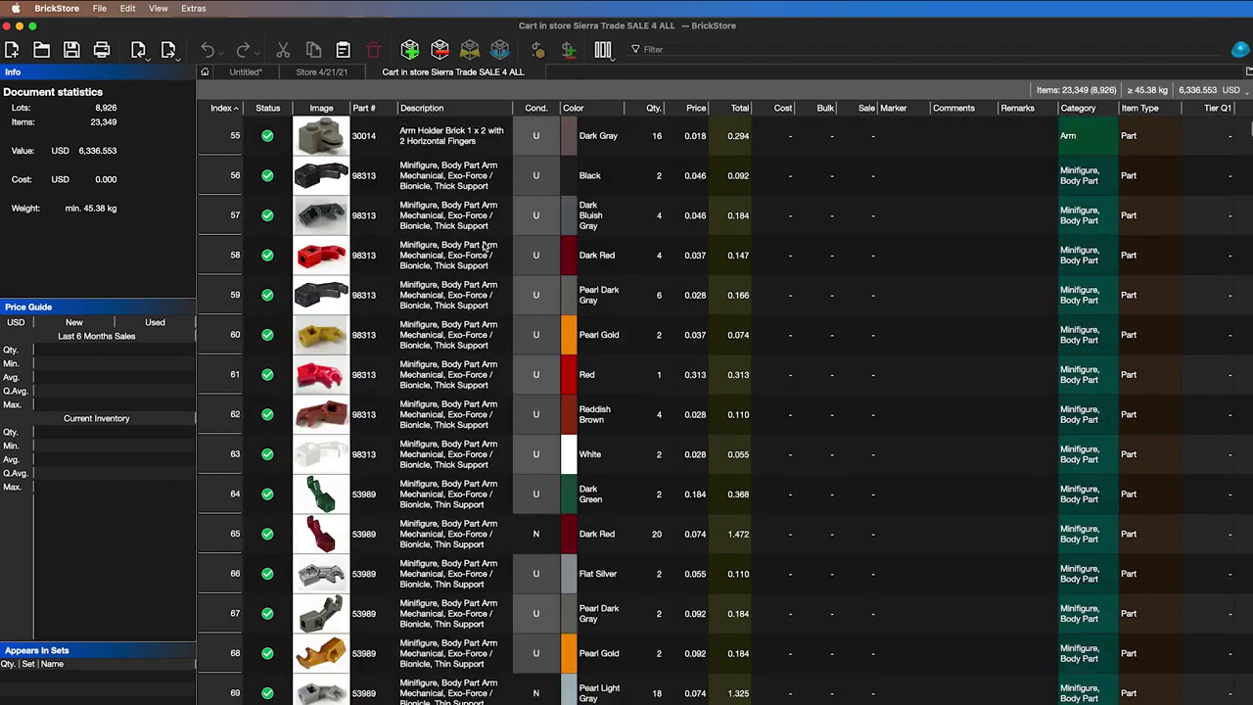
scroll(484, 246, up, 20)
click(434, 139)
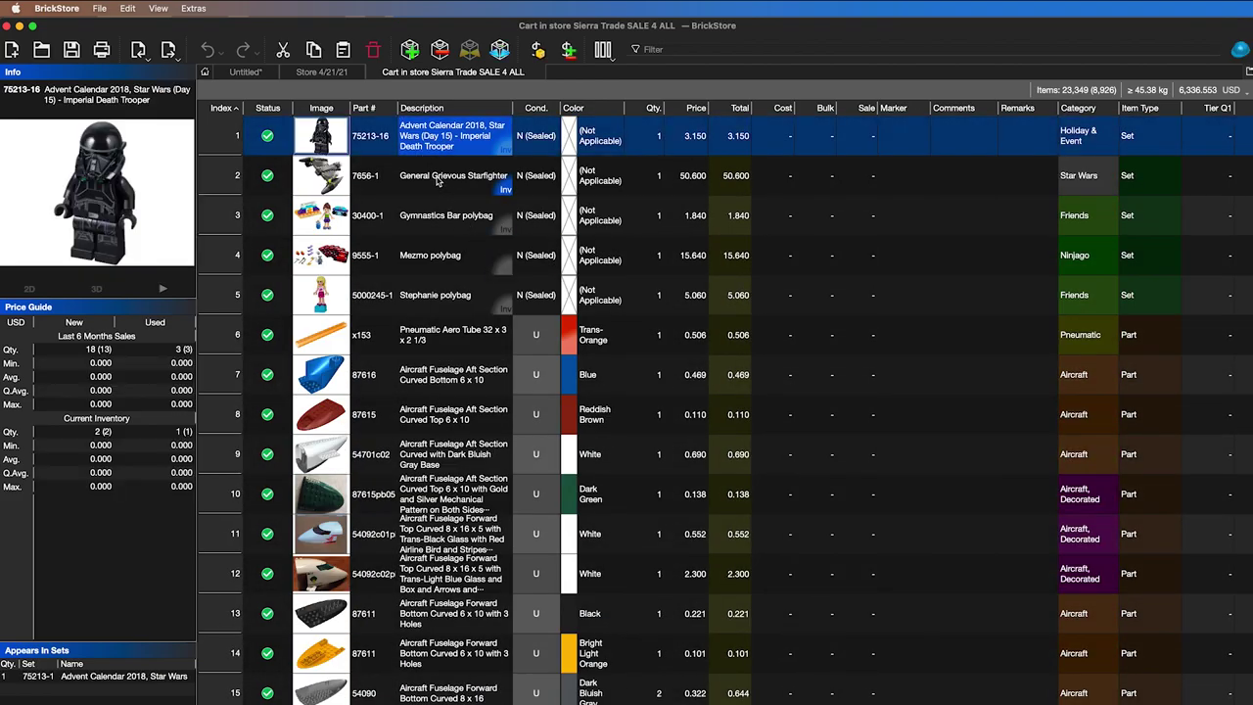
click(430, 176)
click(430, 221)
click(418, 252)
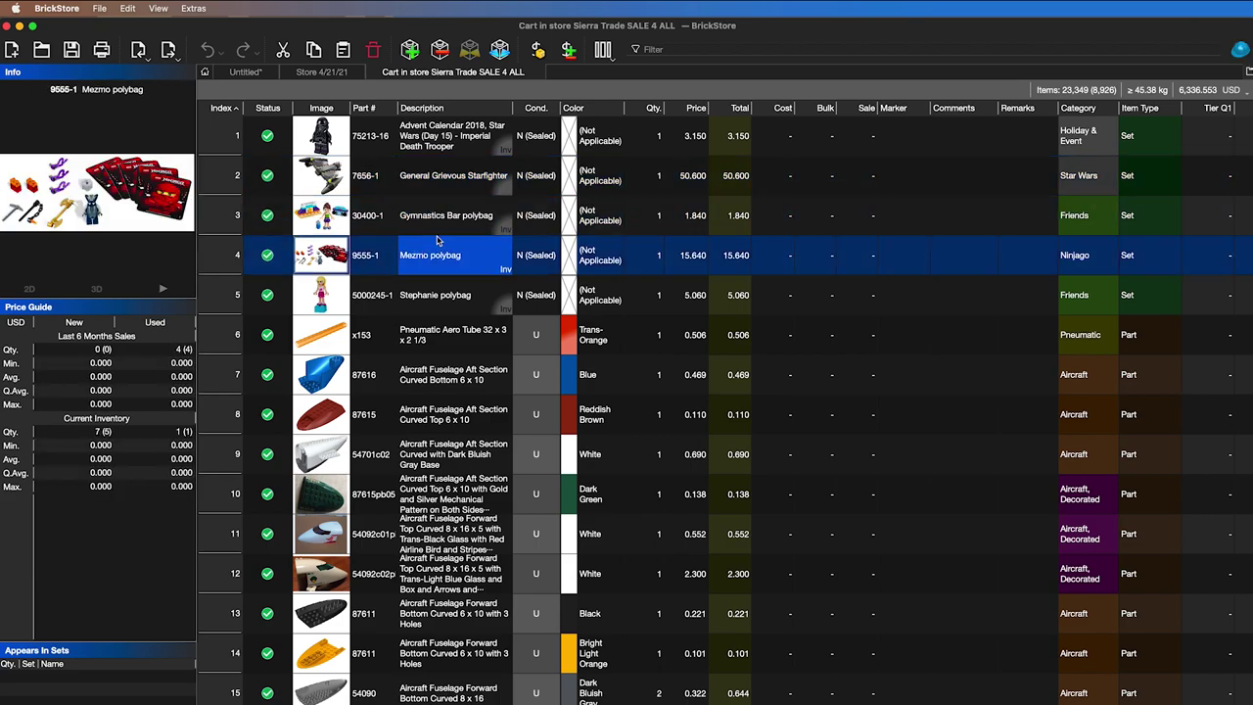
scroll(431, 245, down, 1)
click(439, 242)
scroll(462, 240, up, 1)
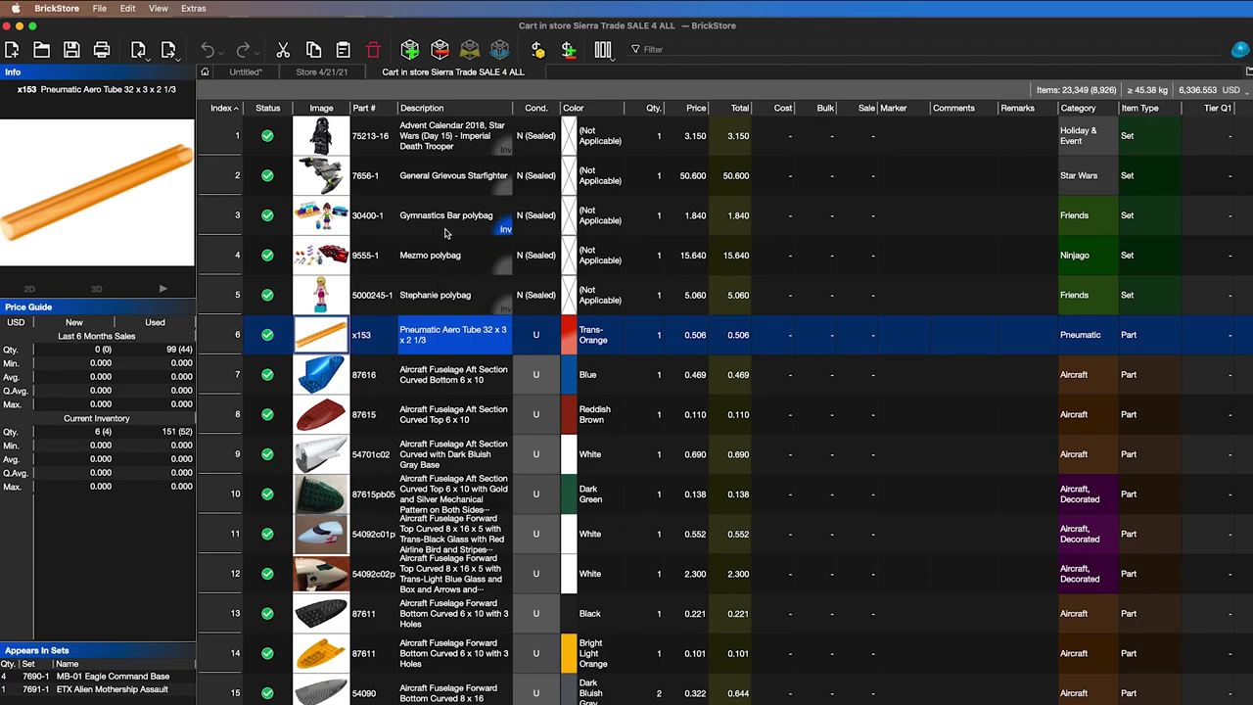
click(251, 72)
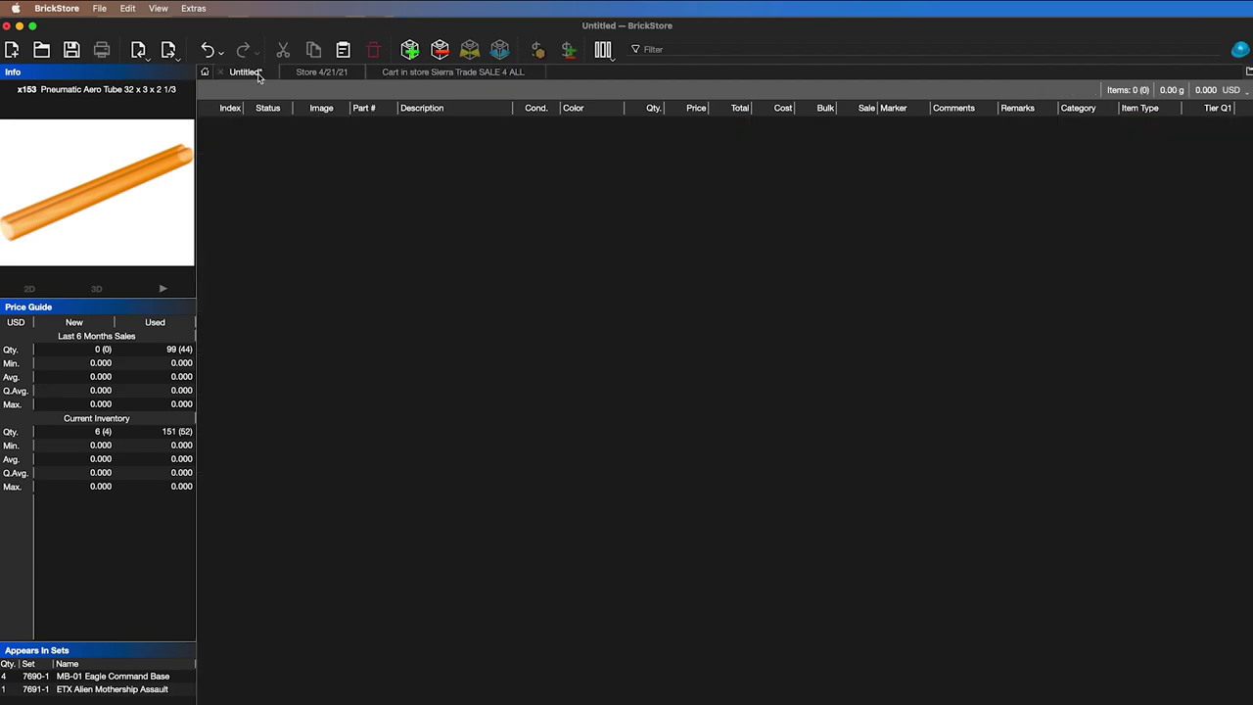
click(410, 48)
drag(596, 146, 577, 133)
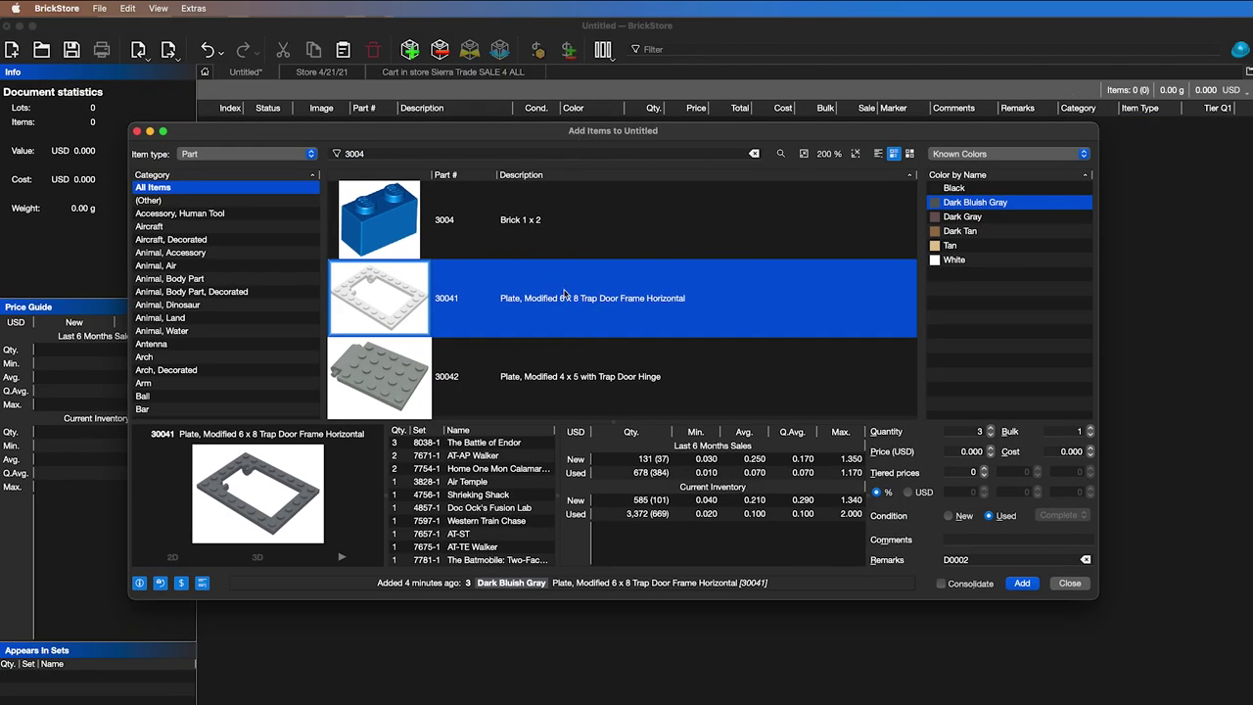
click(1070, 583)
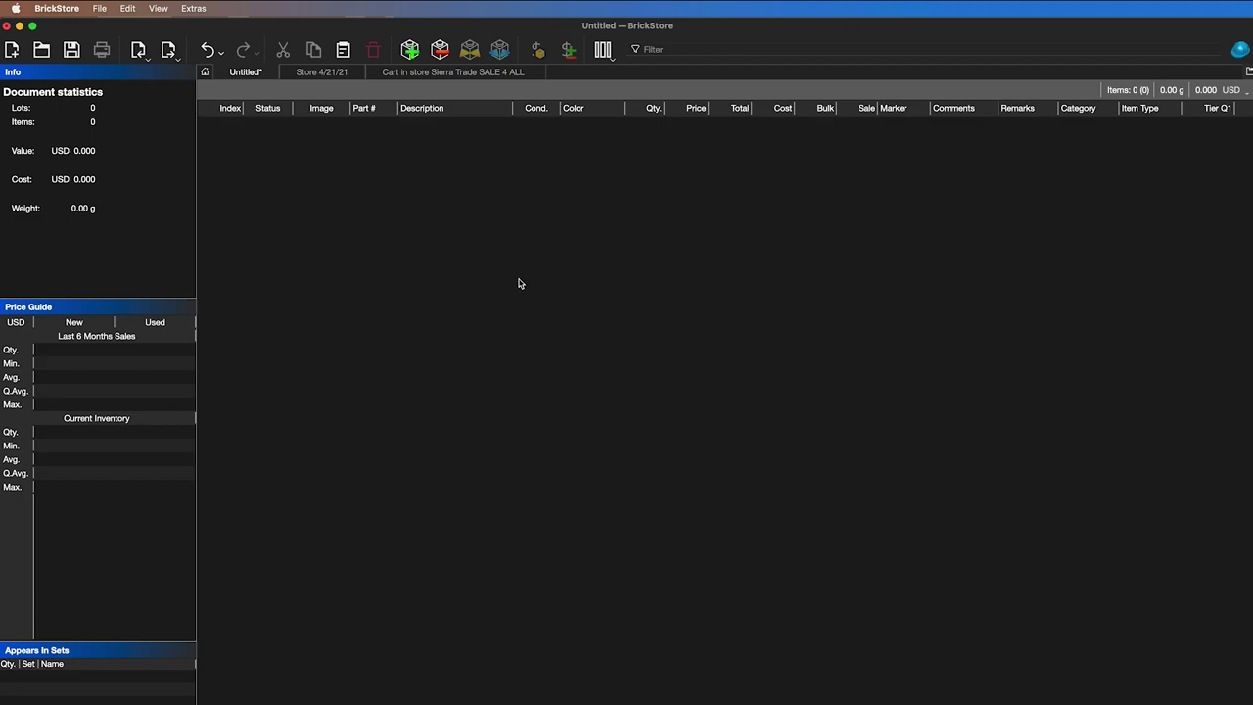
- Add used Brick 1 x 2 (3004) lots of quantity 3 in Dark Bluish Gray, Bright Light Blue and Coral with remark D0002
click(410, 51)
click(473, 225)
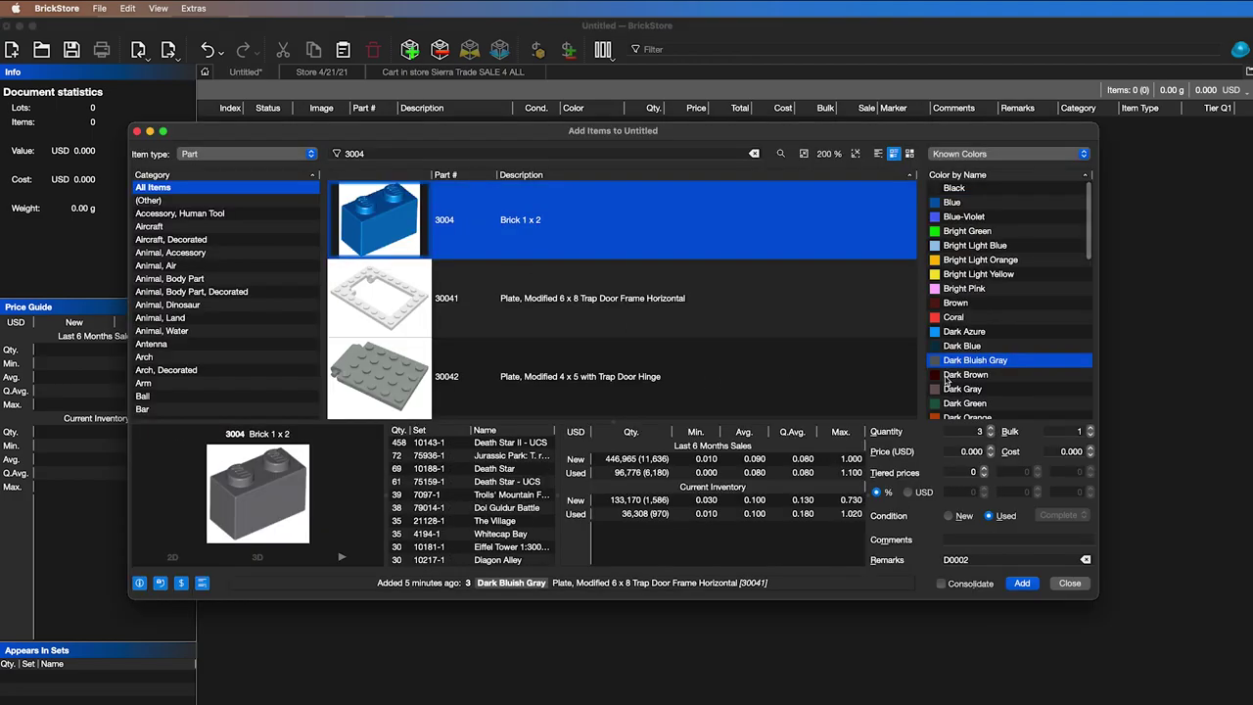
click(1024, 587)
click(974, 245)
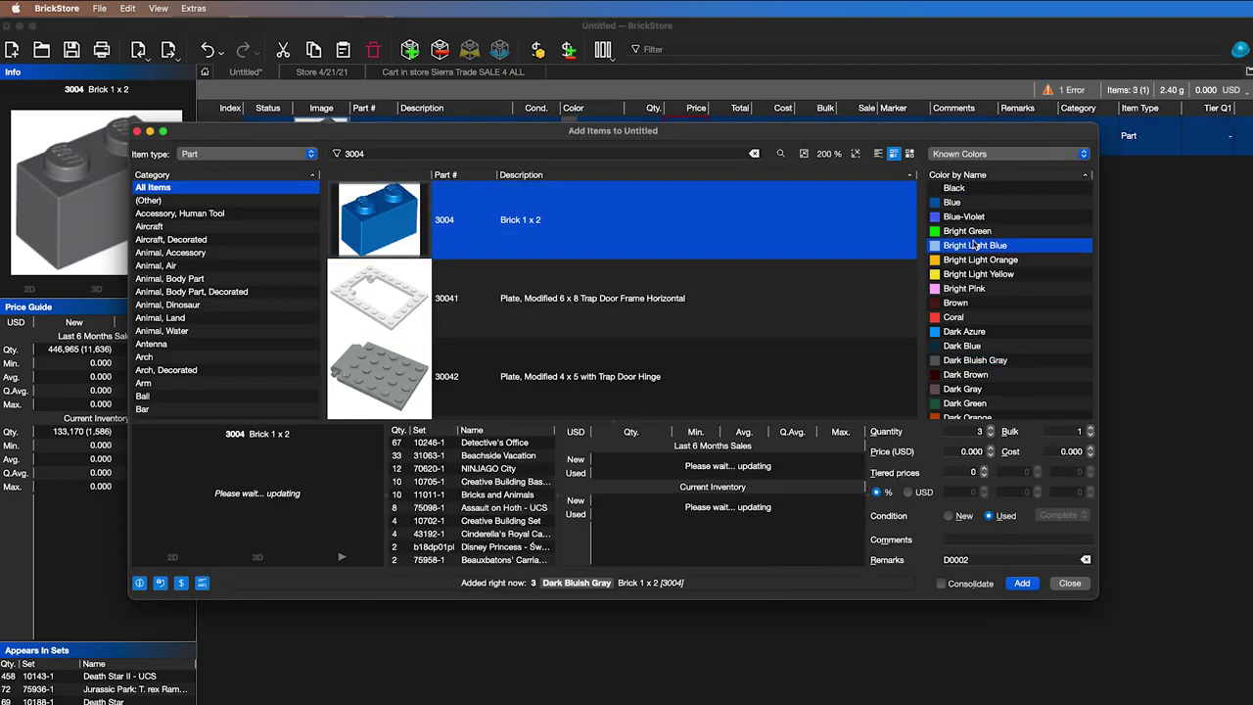
click(1022, 583)
click(969, 317)
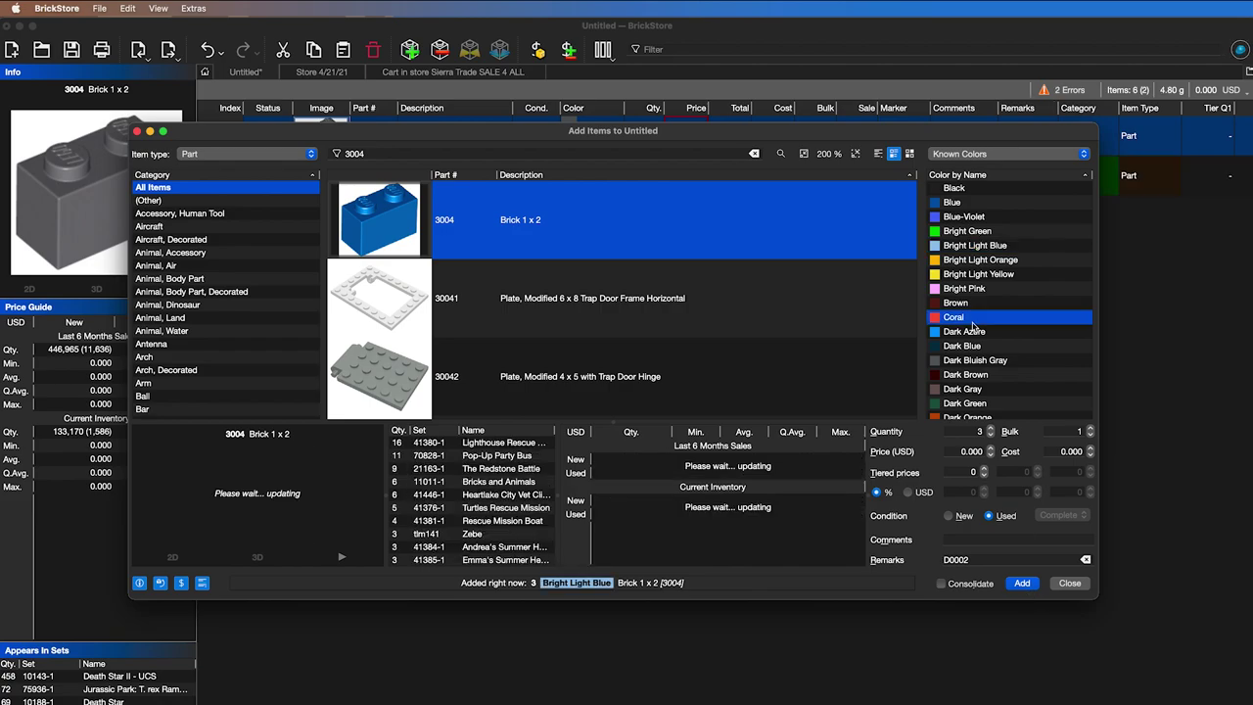
click(1022, 583)
click(1069, 583)
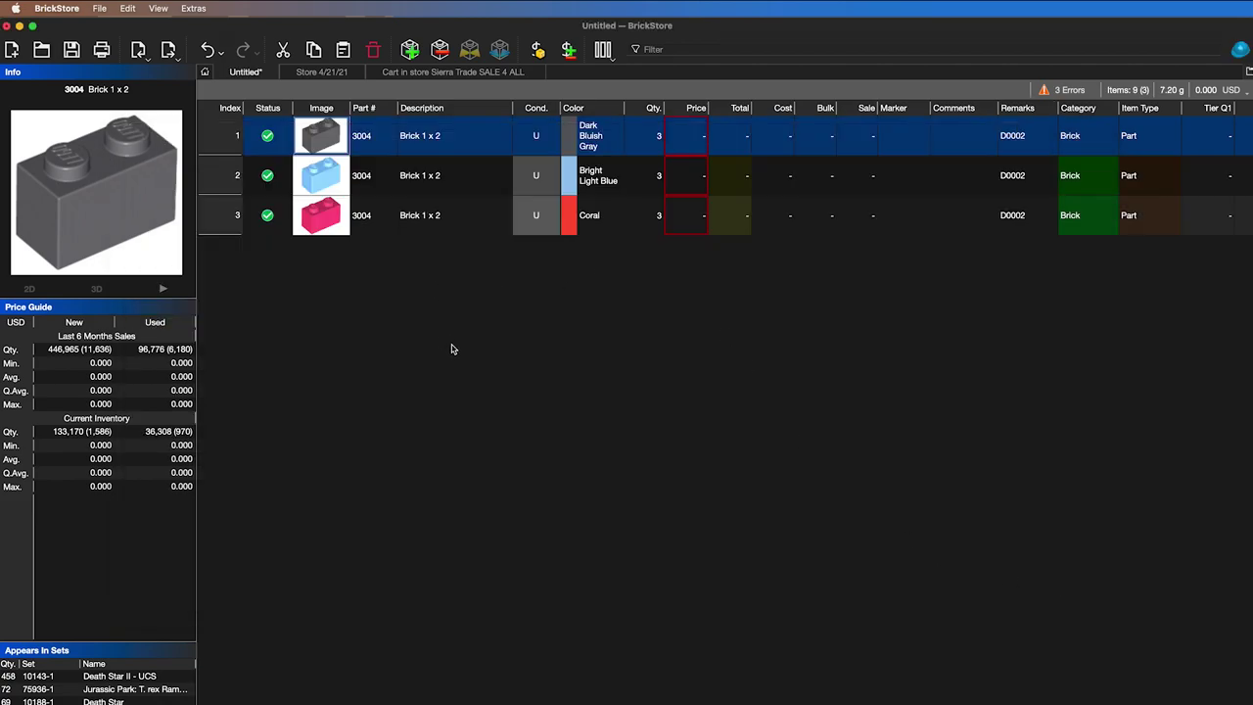
- Set the prices of all three Brick 1 x 2 lots to Price Guide values and clear the selection
click(423, 190)
key(super+a)
click(539, 51)
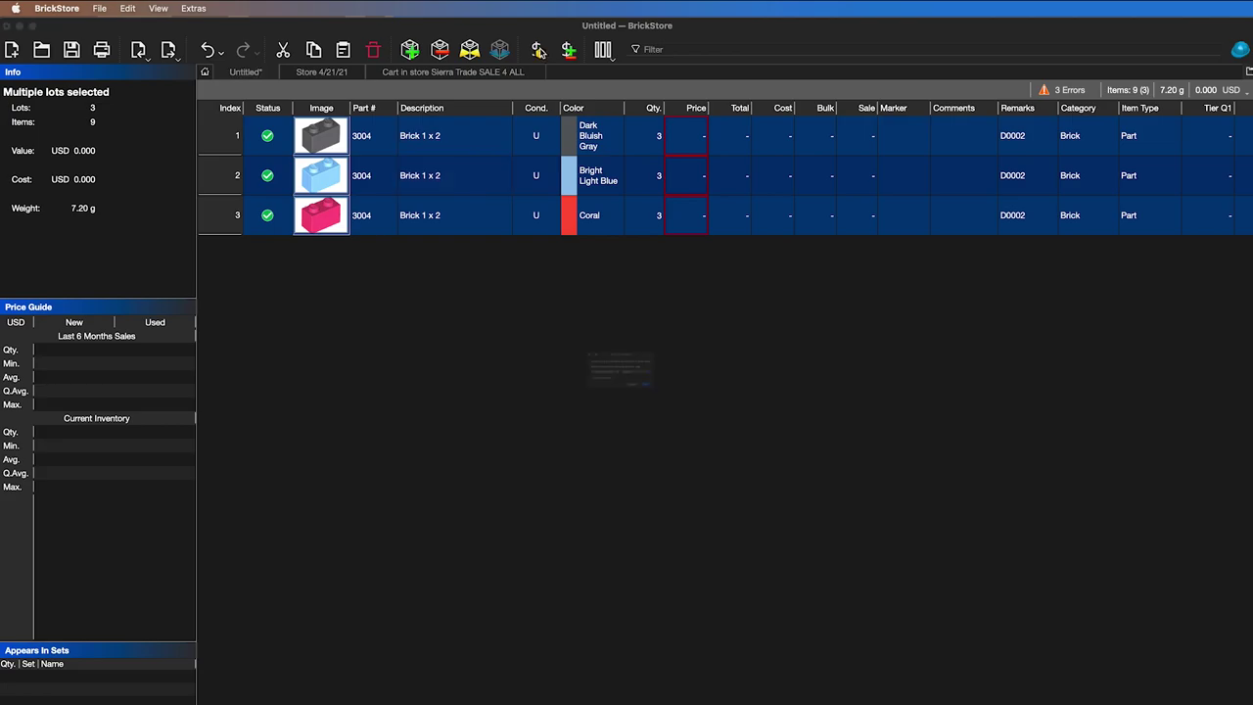
click(721, 424)
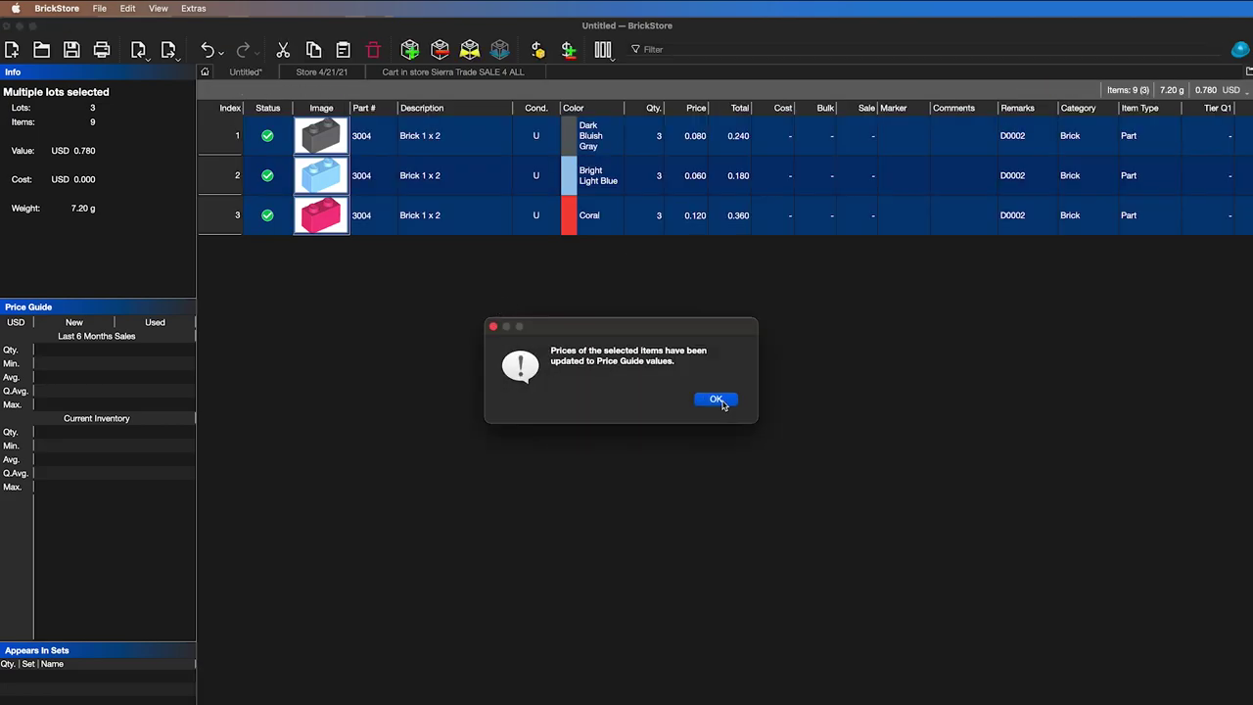
click(717, 399)
click(599, 358)
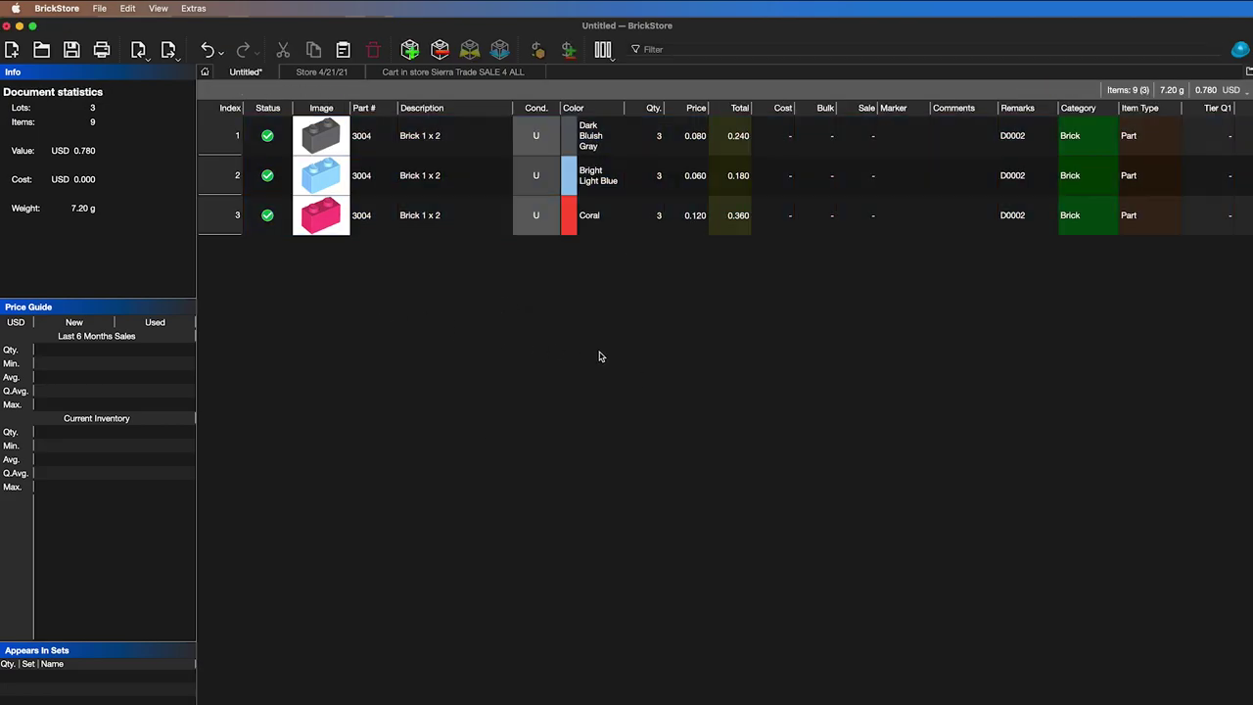